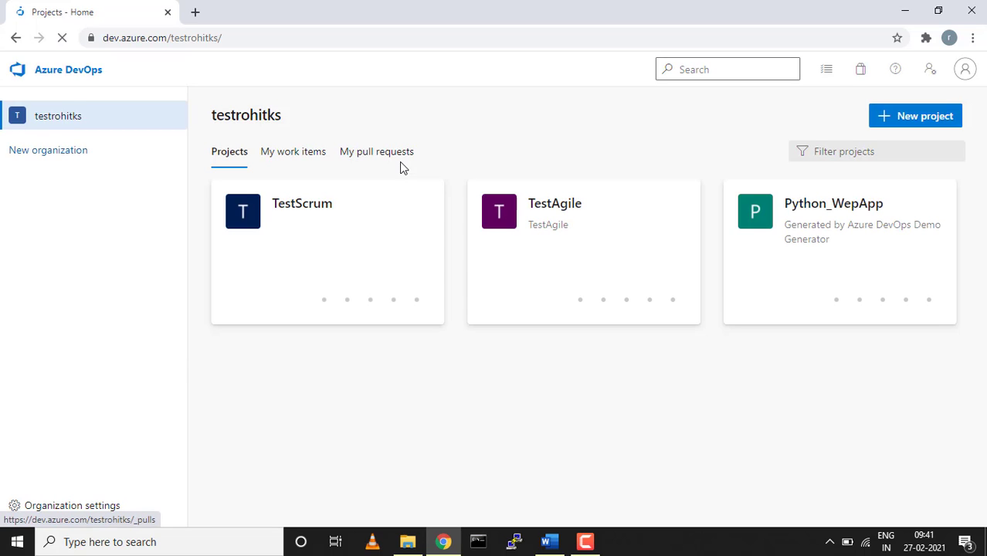
Start a new project named AgileProject with the description AgileProject.
left_click(909, 118)
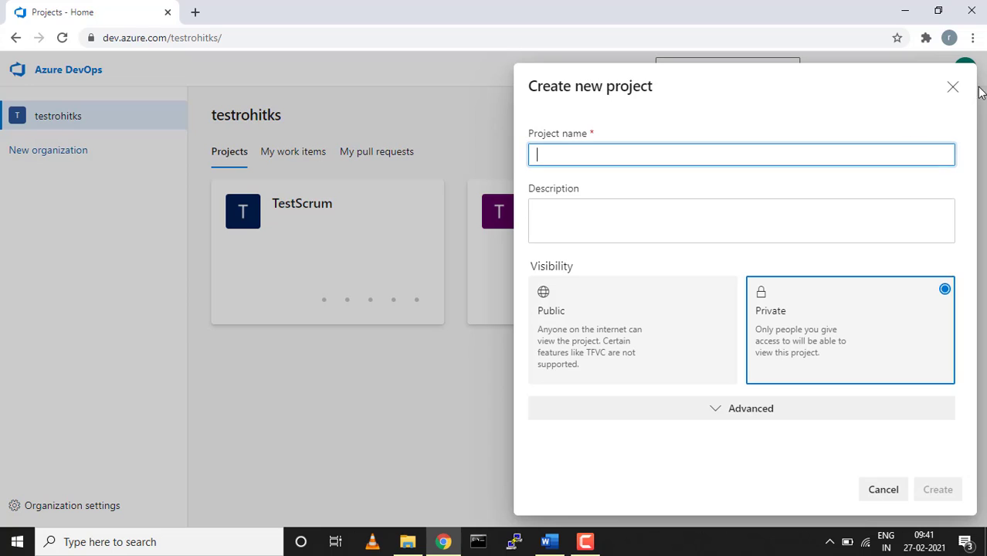
left_click(952, 86)
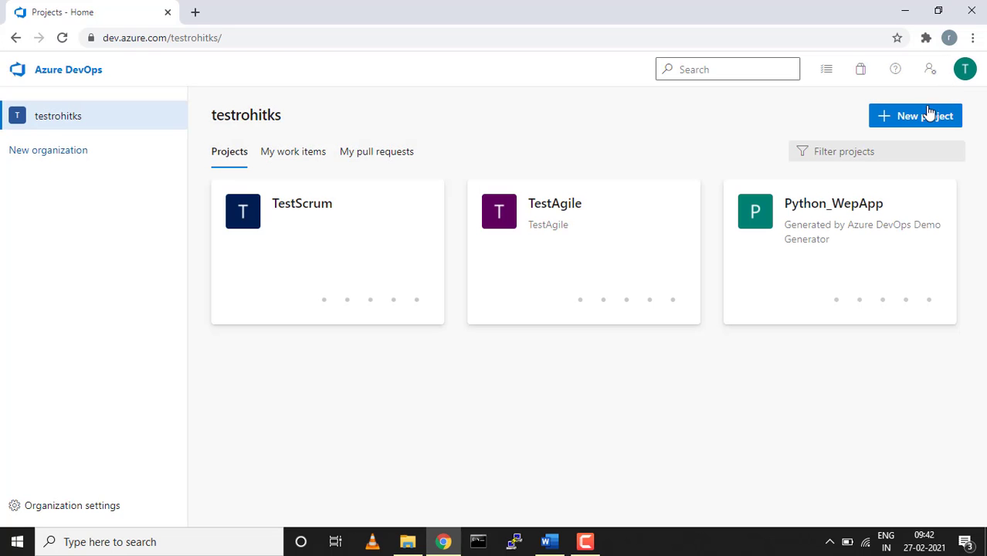
left_click(925, 117)
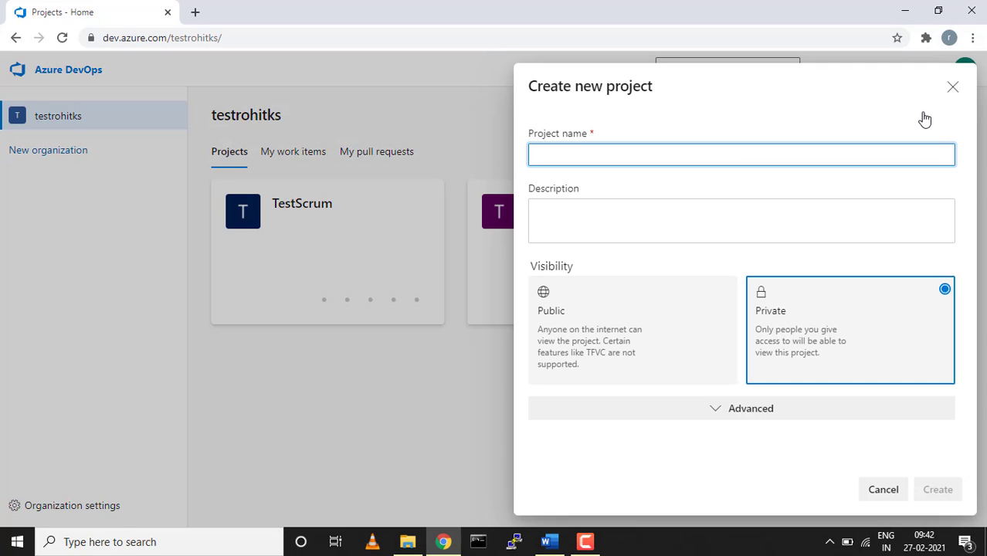
type("Agile")
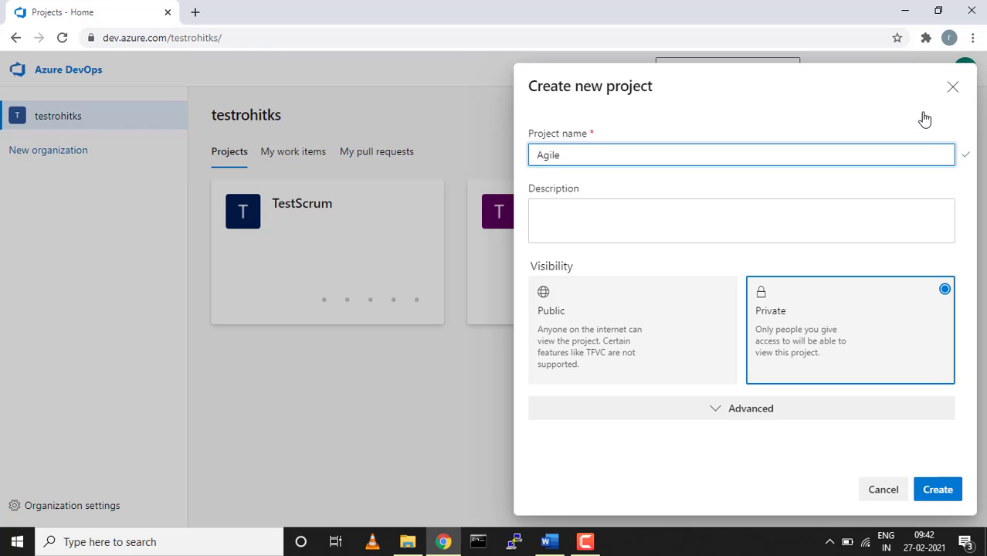
type("Projct")
left_click(812, 149)
key("BackSpace")
key("BackSpace")
type("ect")
key("ctrl+a")
key("ctrl+c")
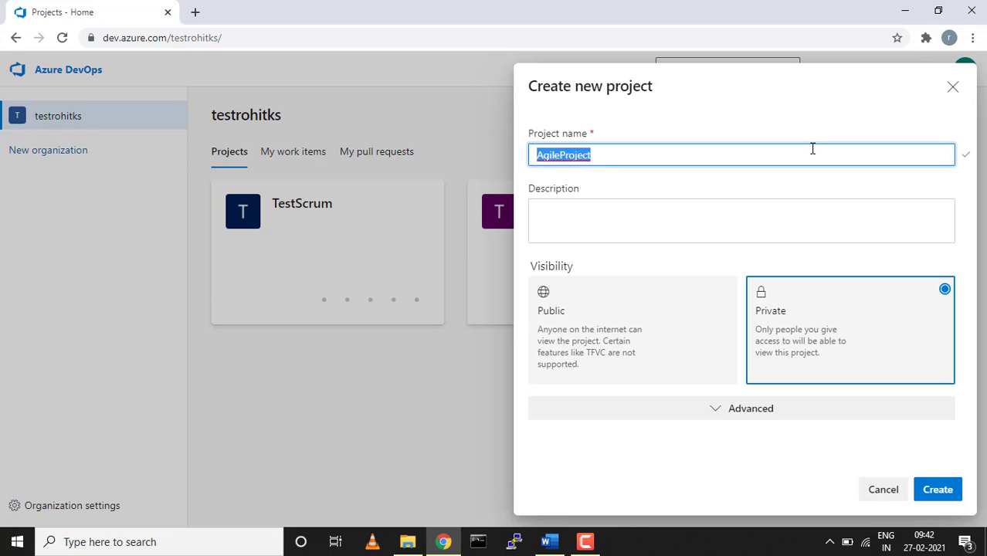
left_click(667, 230)
key("ctrl+v")
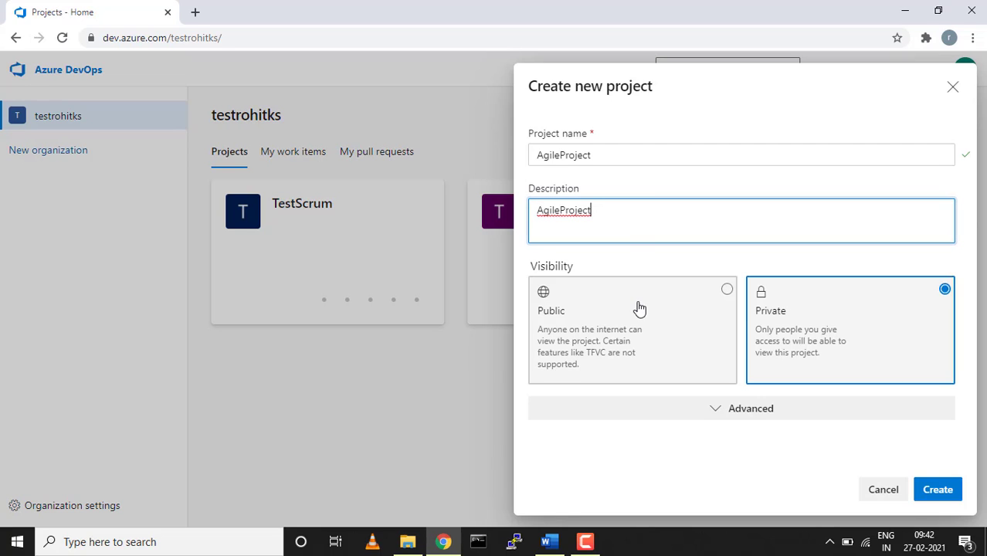
Keep Git version control, choose the Agile work item process, and create the project.
left_click(773, 412)
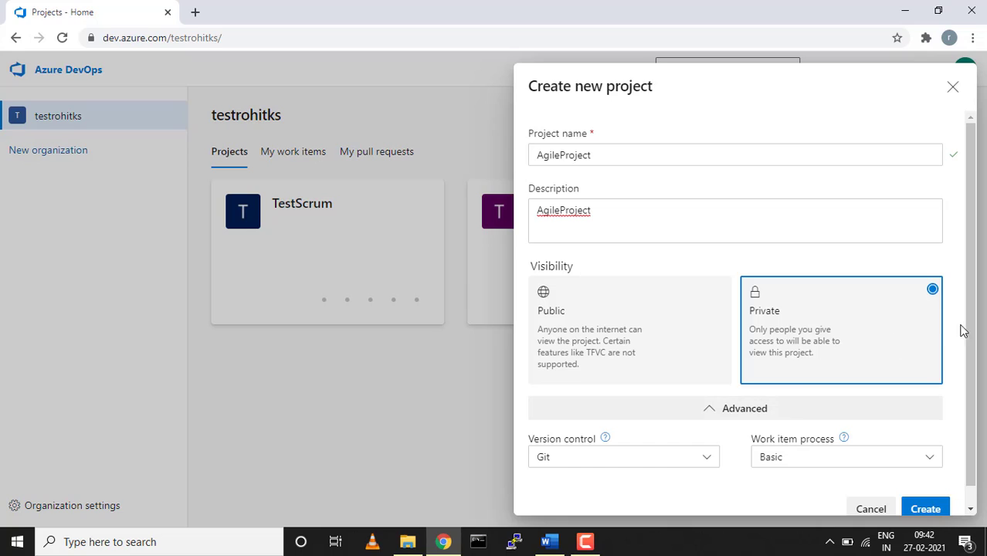
left_click(705, 461)
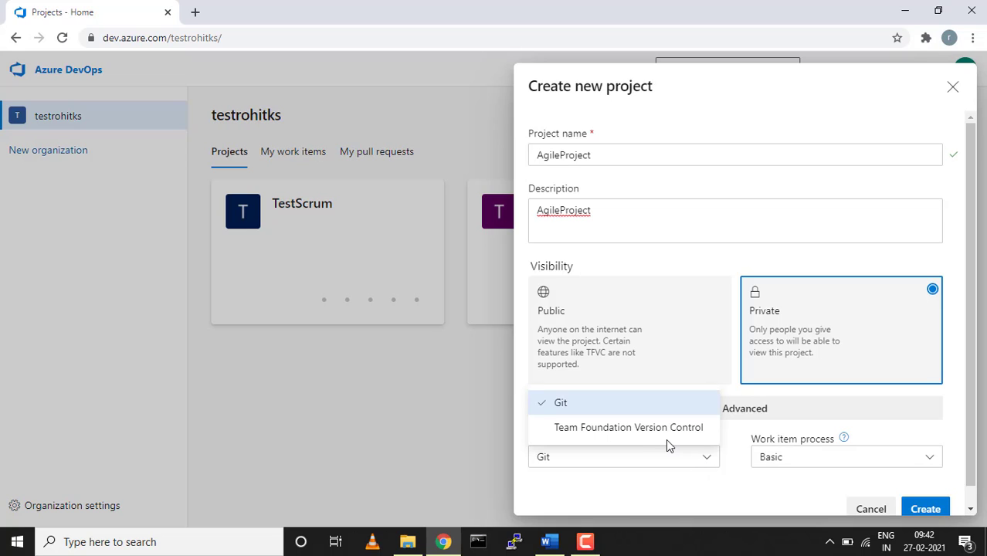
left_click(700, 462)
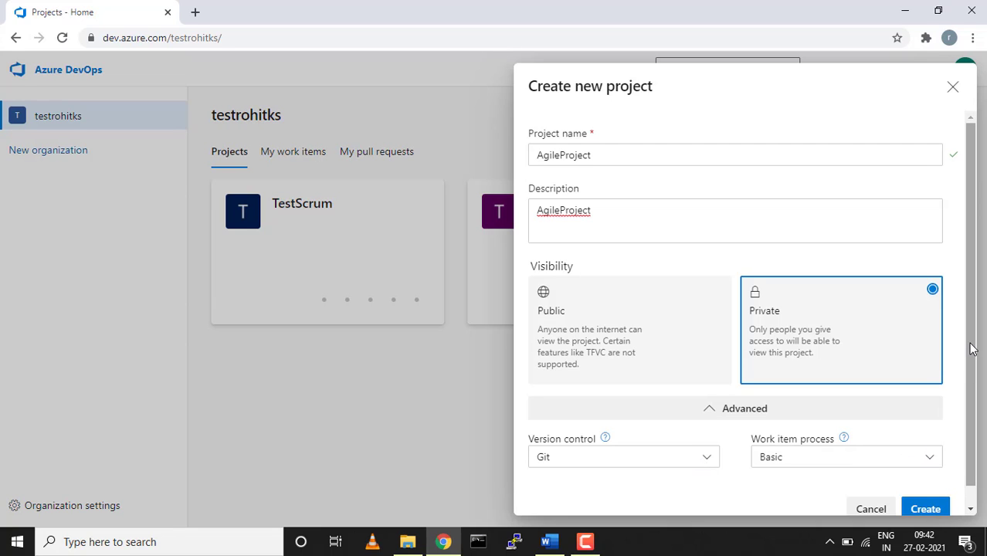
left_click_drag(971, 349, 971, 369)
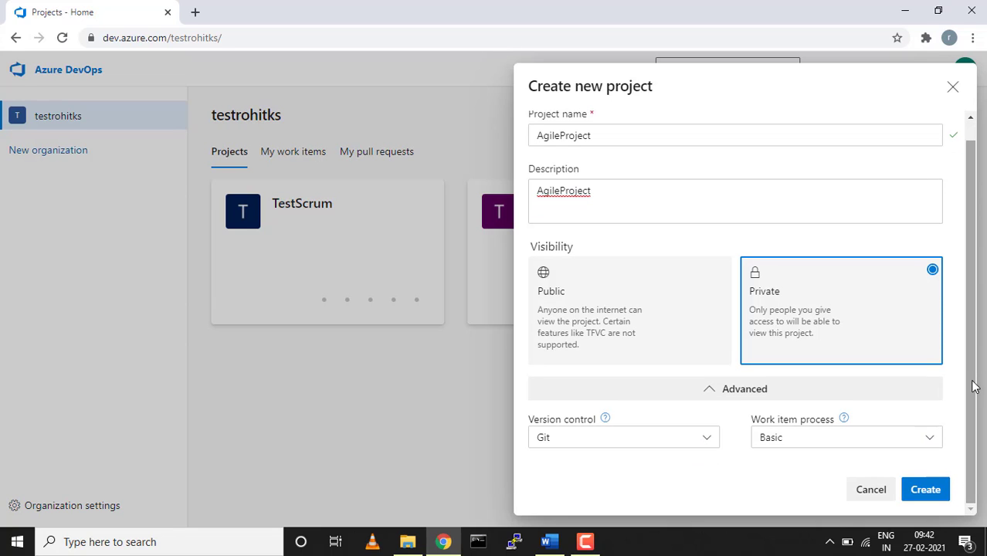
left_click(933, 440)
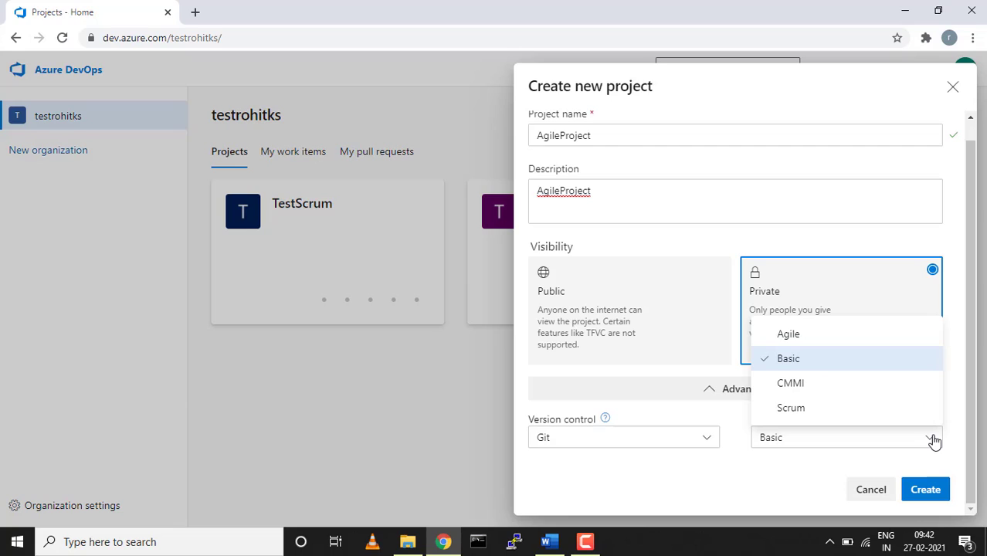
left_click(782, 332)
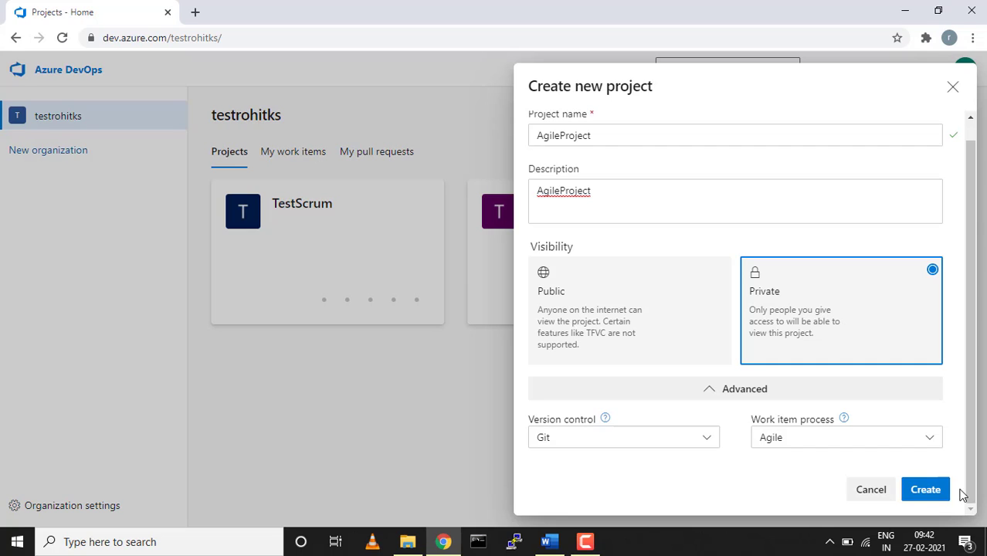
left_click(925, 491)
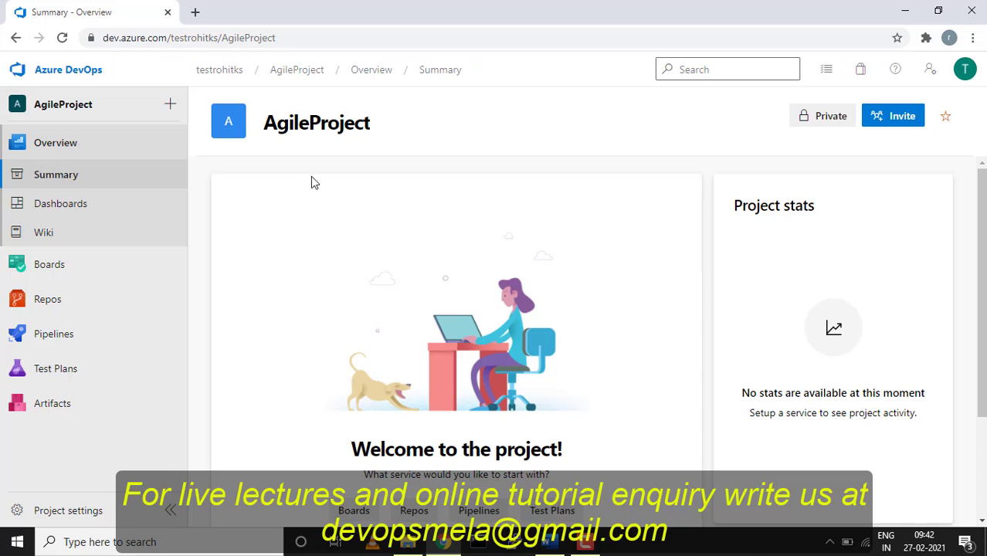
Look over the AgileProject summary and Repos, then go to Boards > Work items.
scroll(600, 220, "down", 2)
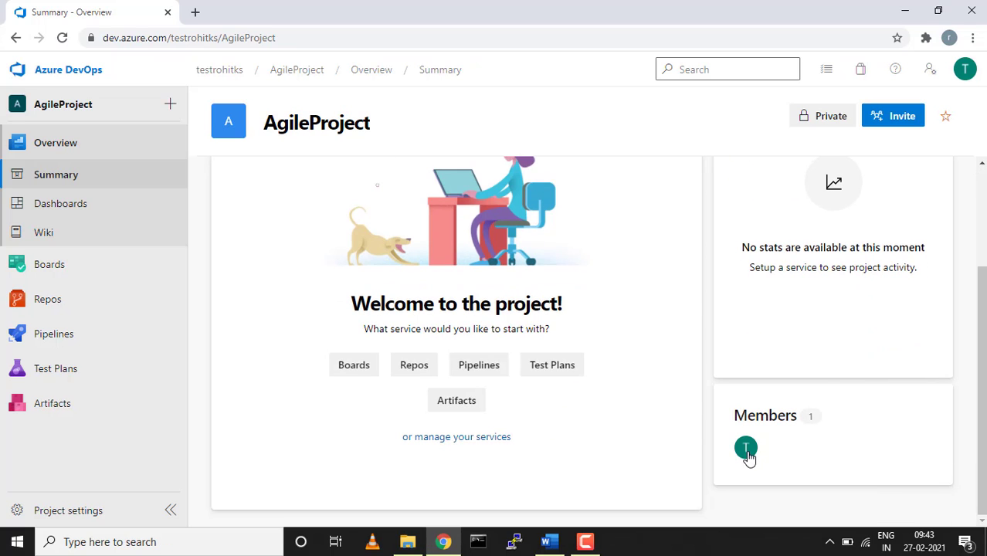
scroll(468, 324, "up", 2)
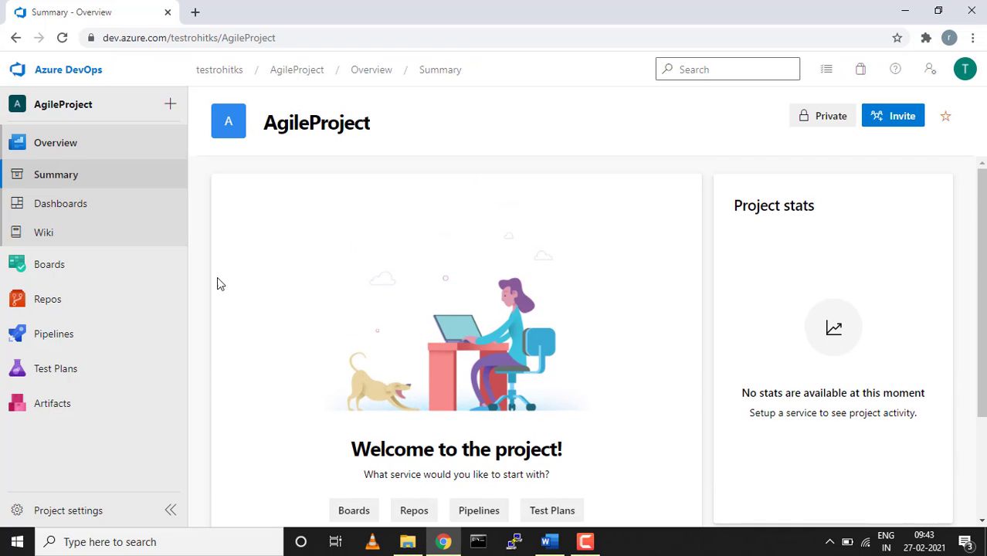
left_click(43, 306)
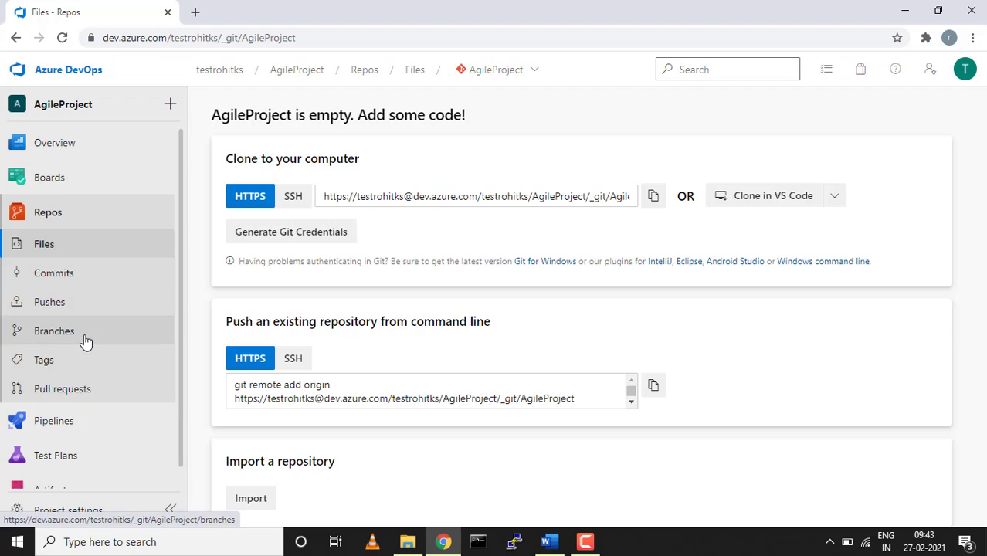
left_click(49, 178)
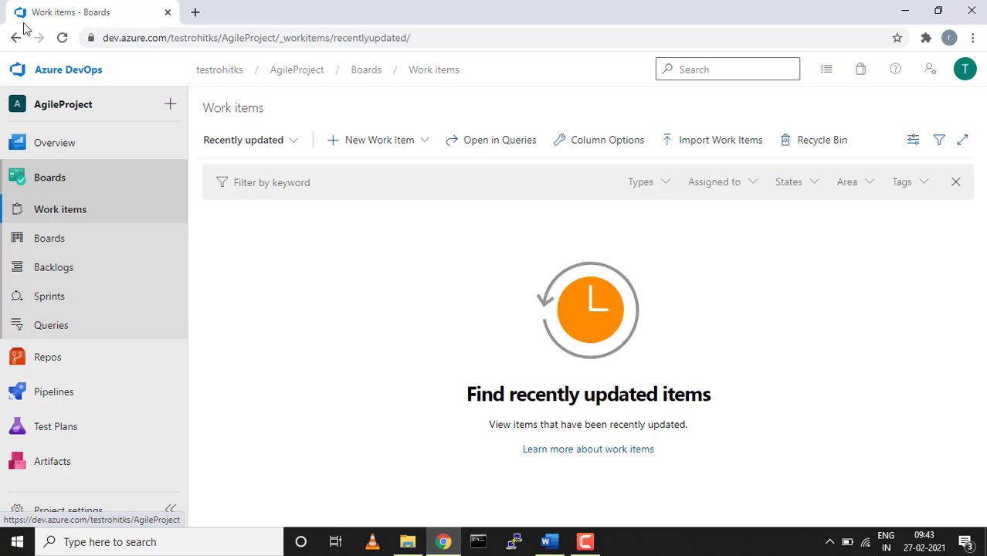
Create a new Epic and title it 'Sales Apps'.
left_click(427, 149)
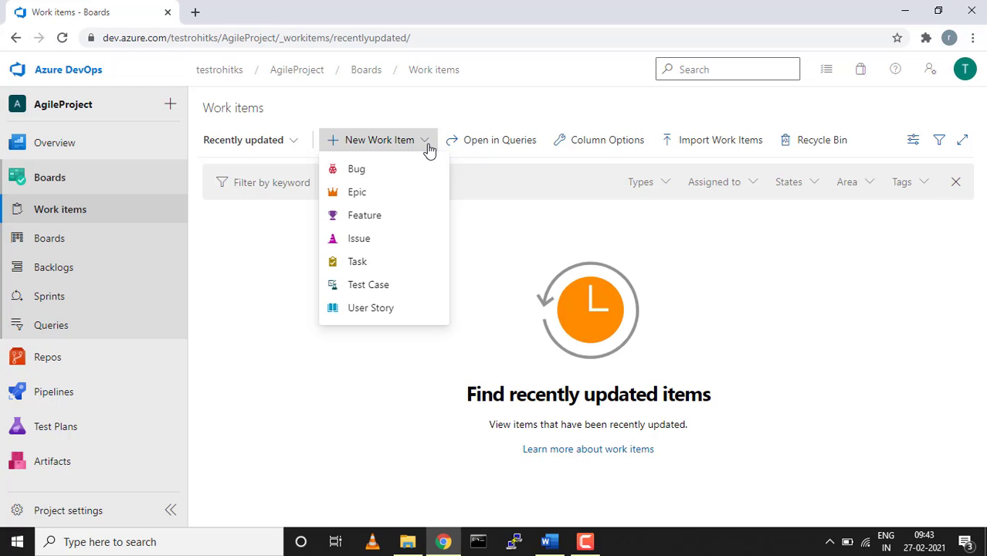
left_click(357, 193)
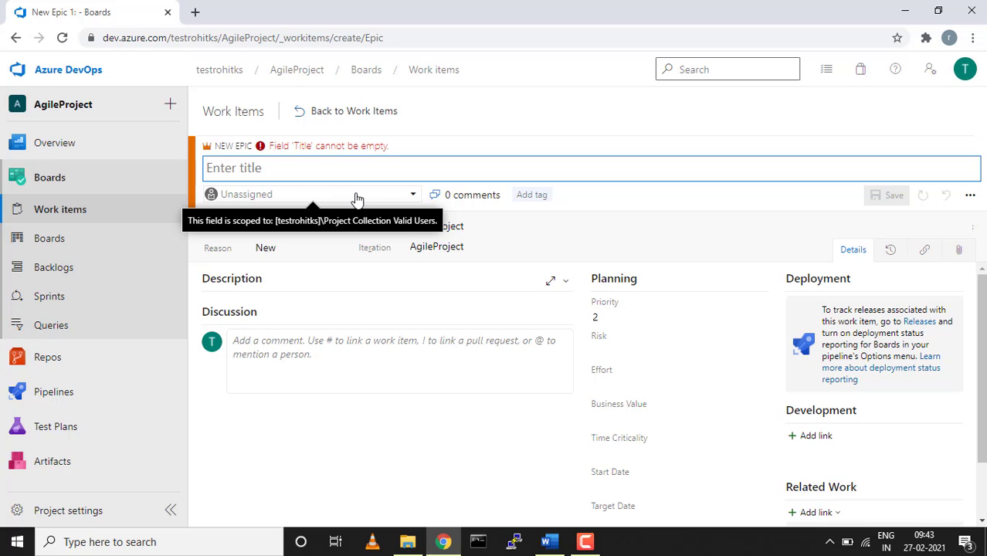
type("Sales Apps")
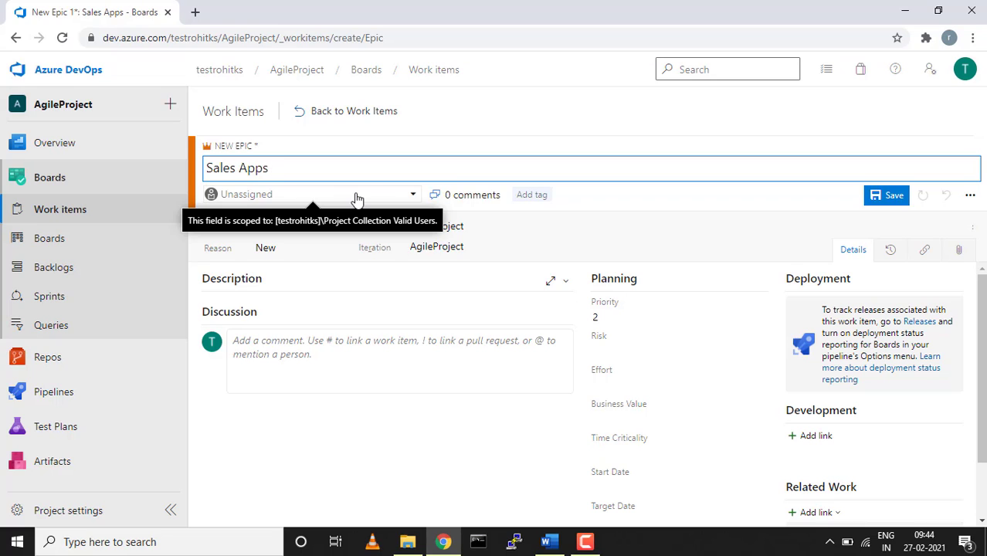
key("BackSpace")
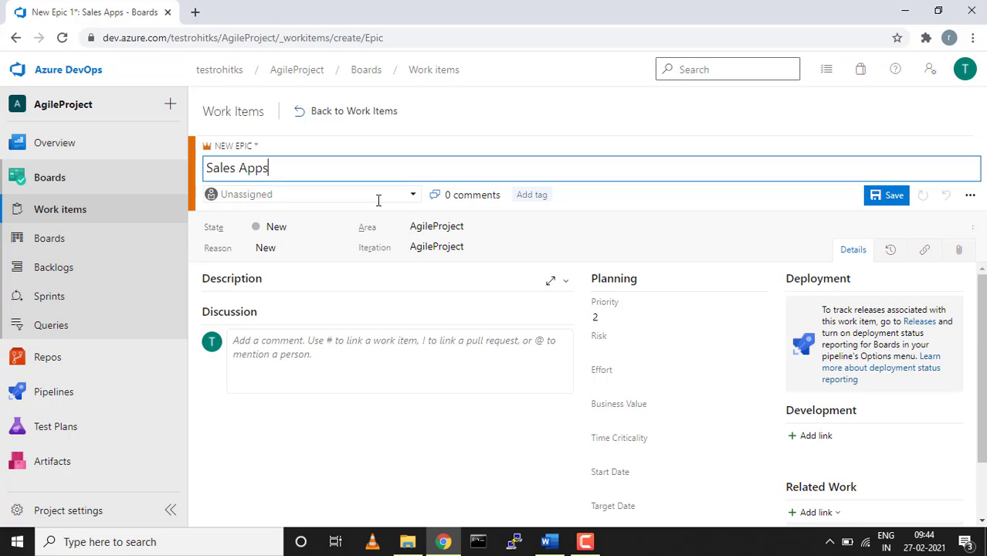
type("for ")
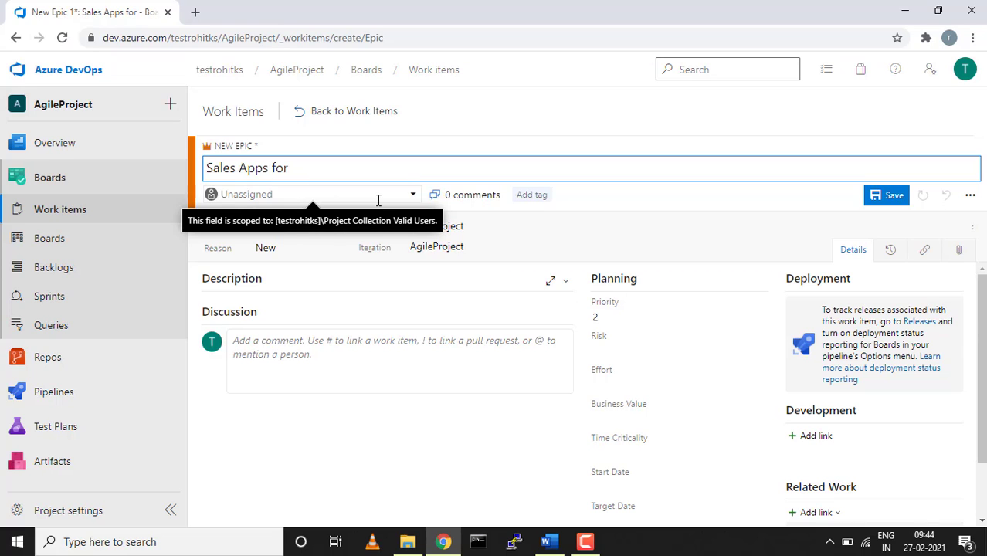
type("CI")
key("BackSpace")
key("BackSpace")
key("BackSpace")
key("BackSpace")
key("BackSpace")
key("BackSpace")
key("BackSpace")
Assign the Sales Apps epic to the project's only member.
left_click(302, 419)
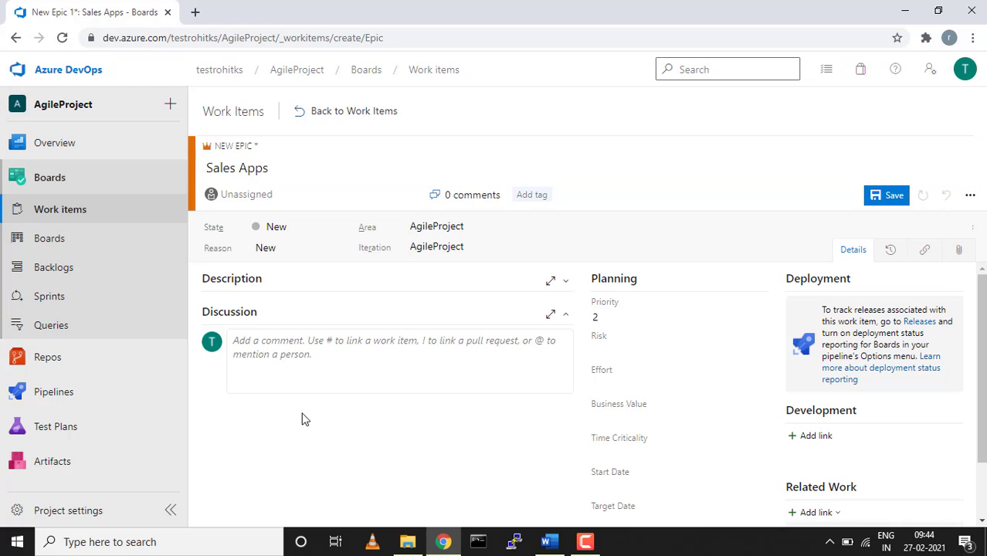
left_click(309, 191)
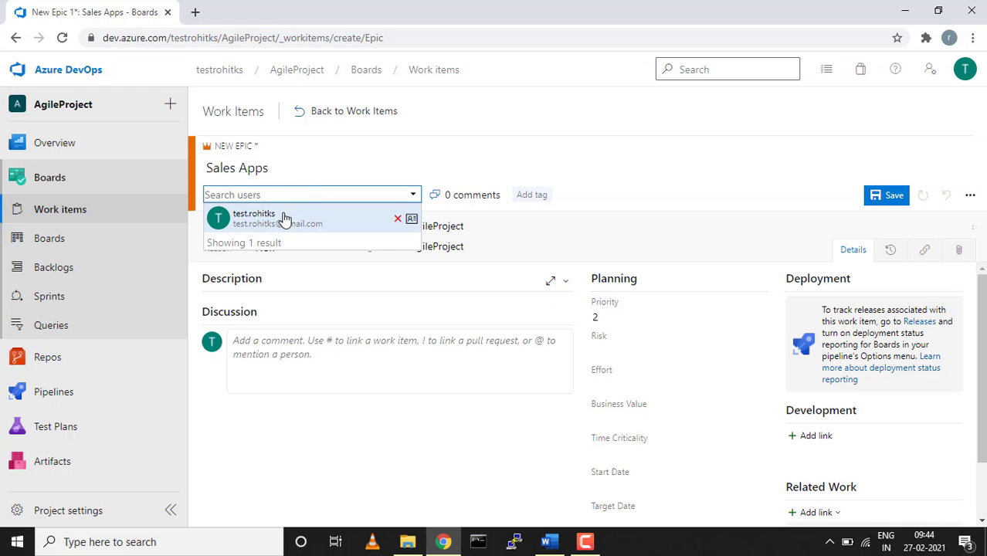
left_click(285, 218)
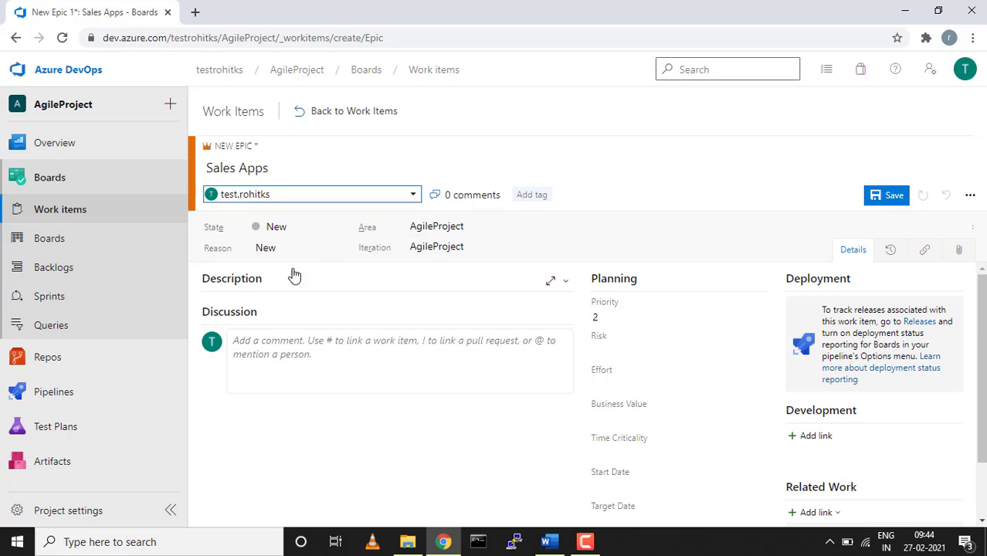
left_click(342, 249)
Keep the epic's Reason as New and begin its description.
left_click(342, 250)
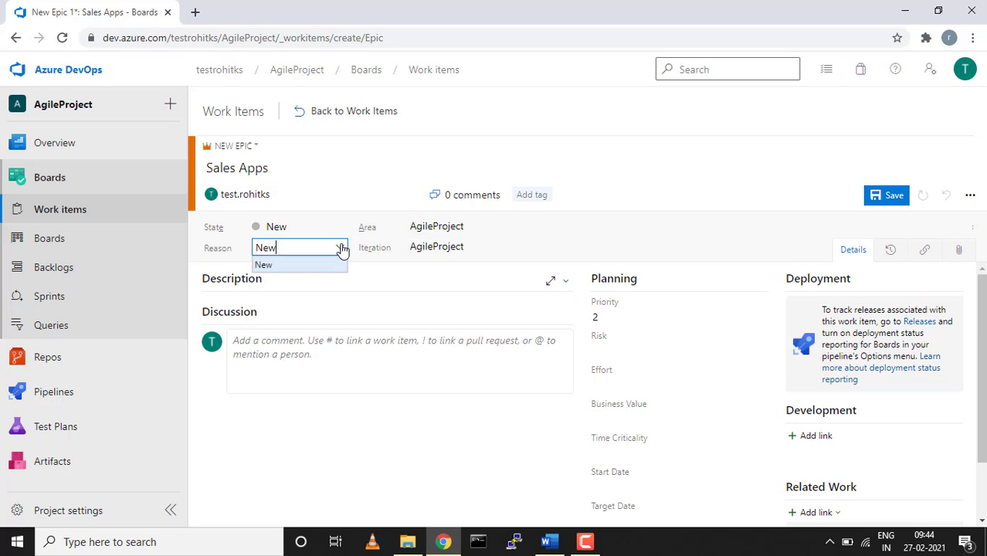
left_click(342, 249)
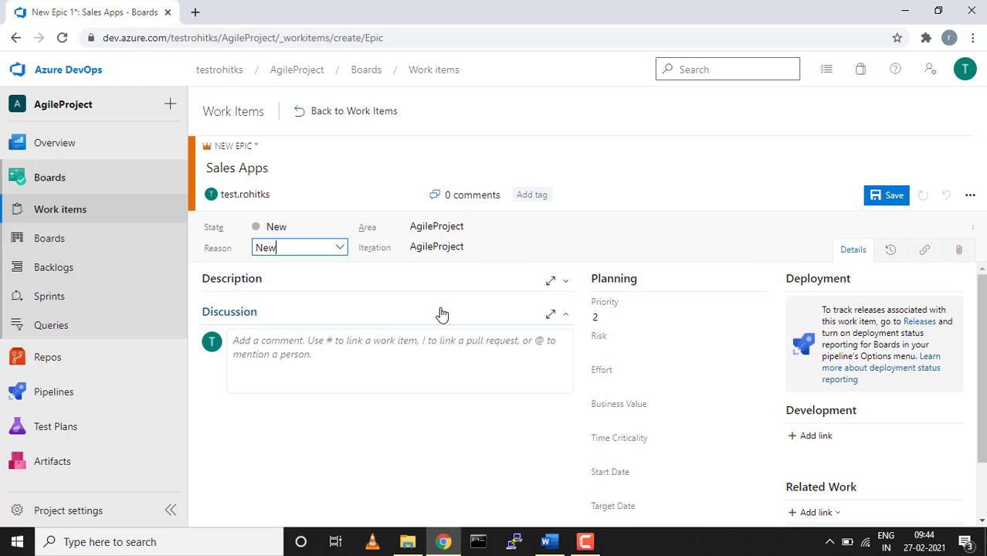
left_click(564, 284)
left_click(346, 312)
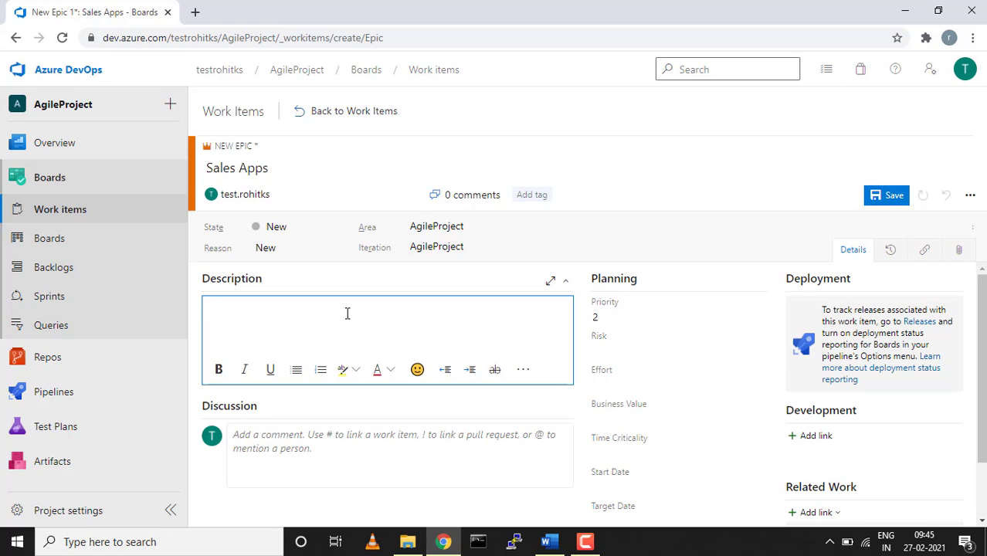
left_click(287, 441)
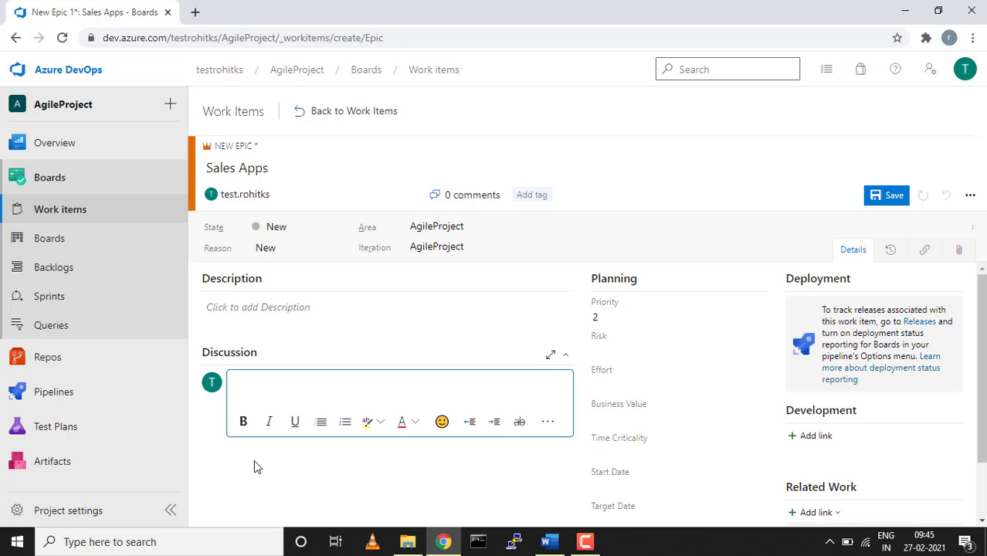
type("@")
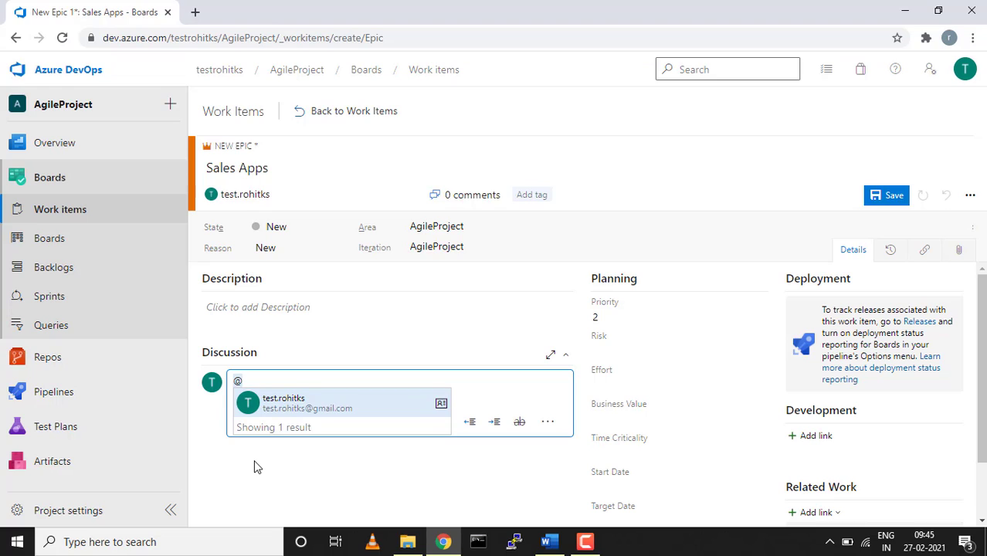
key("Return")
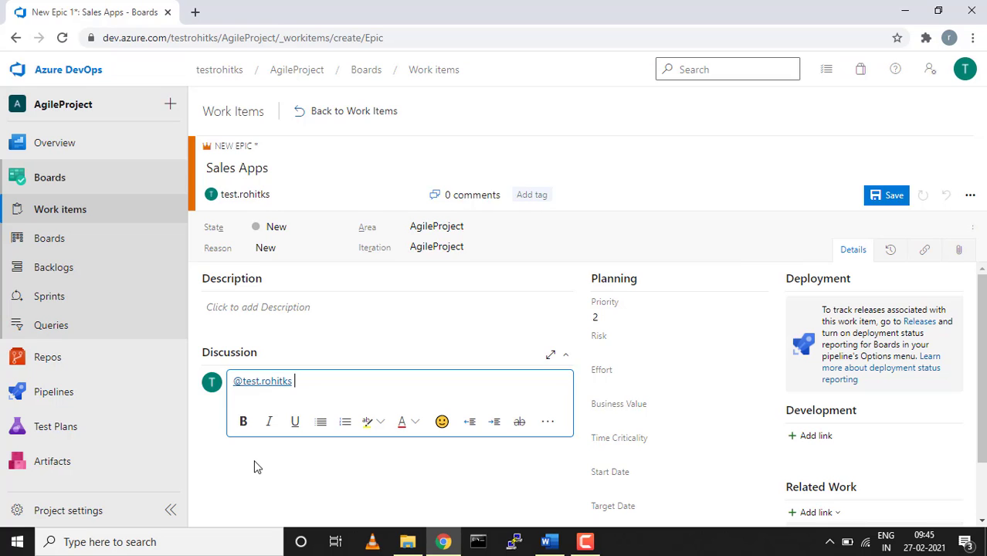
type("kindli")
key("BackSpace")
type("y look into it")
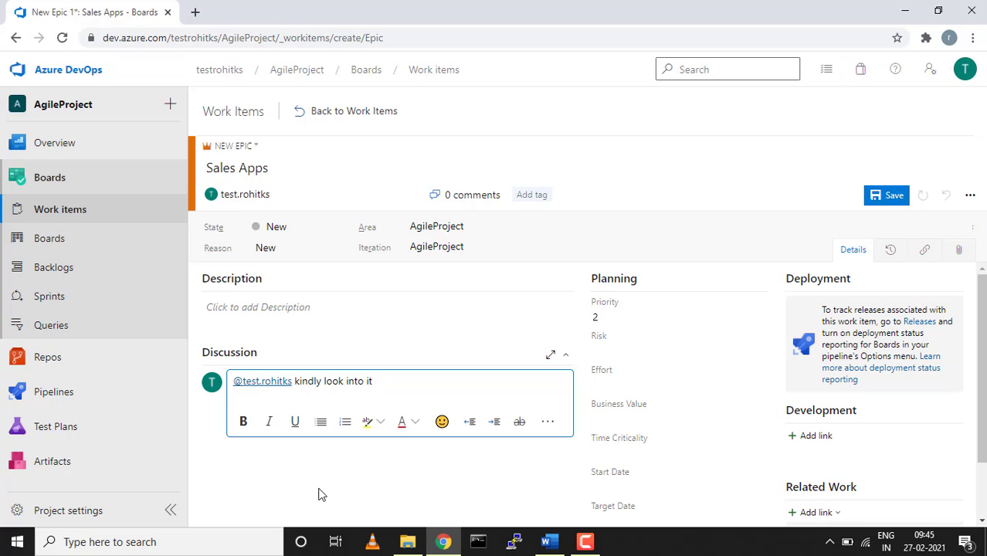
key("ctrl+a")
key("BackSpace")
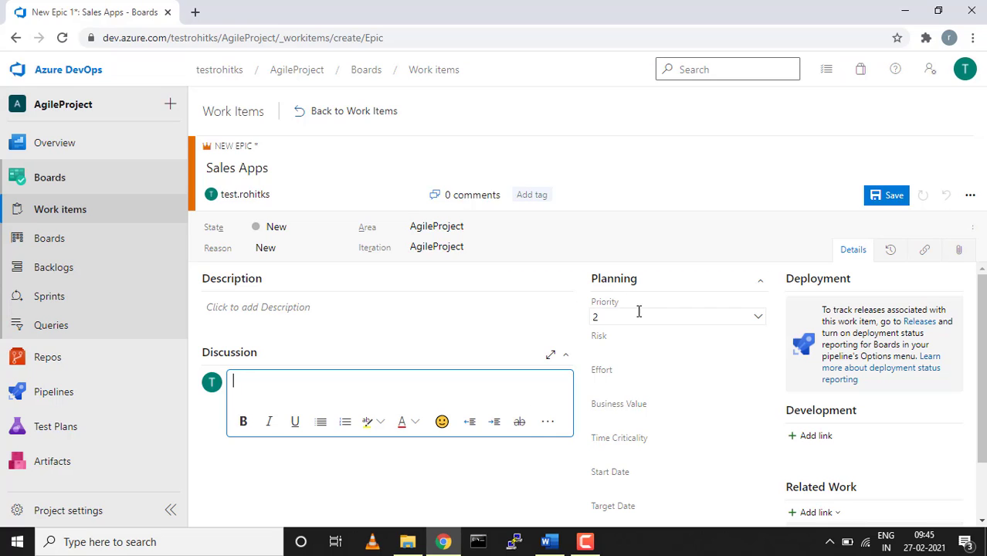
Set the epic's Priority to 1, leaving Risk, Effort, Business Value and Time Criticality empty.
left_click(756, 318)
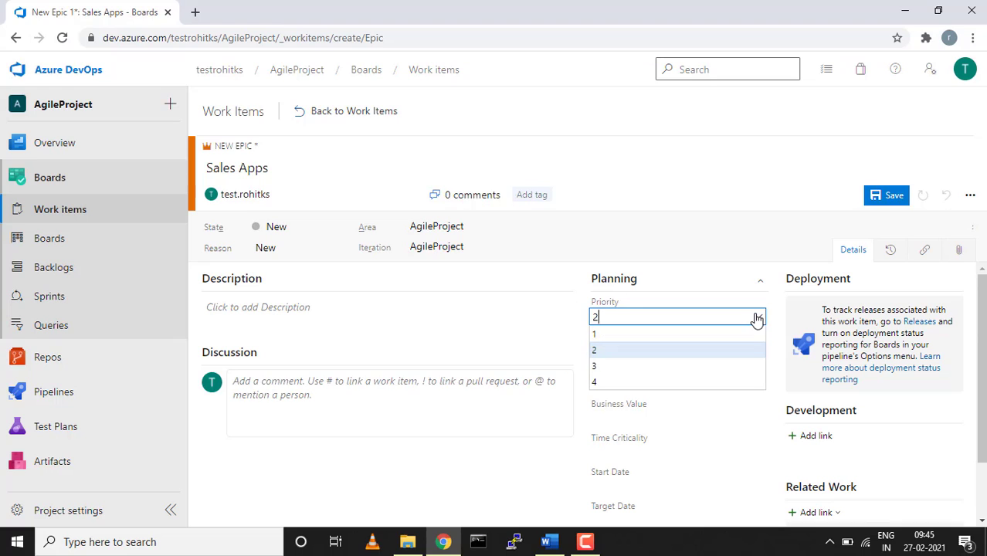
left_click(628, 337)
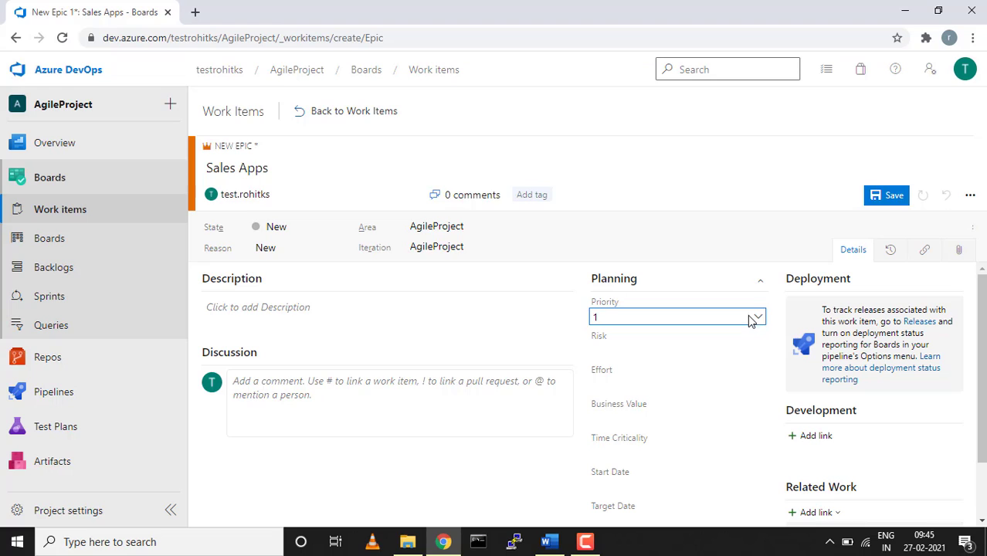
left_click(758, 352)
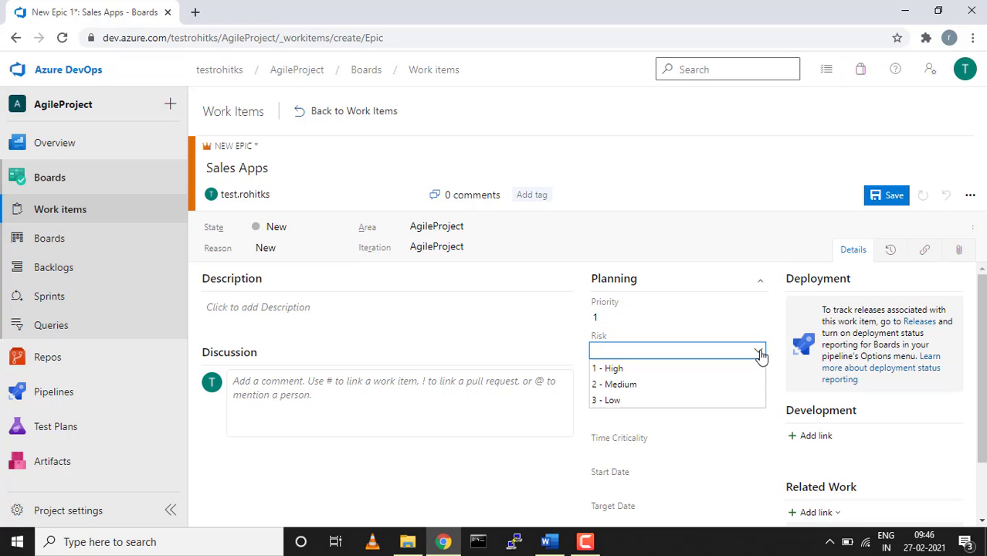
left_click(759, 353)
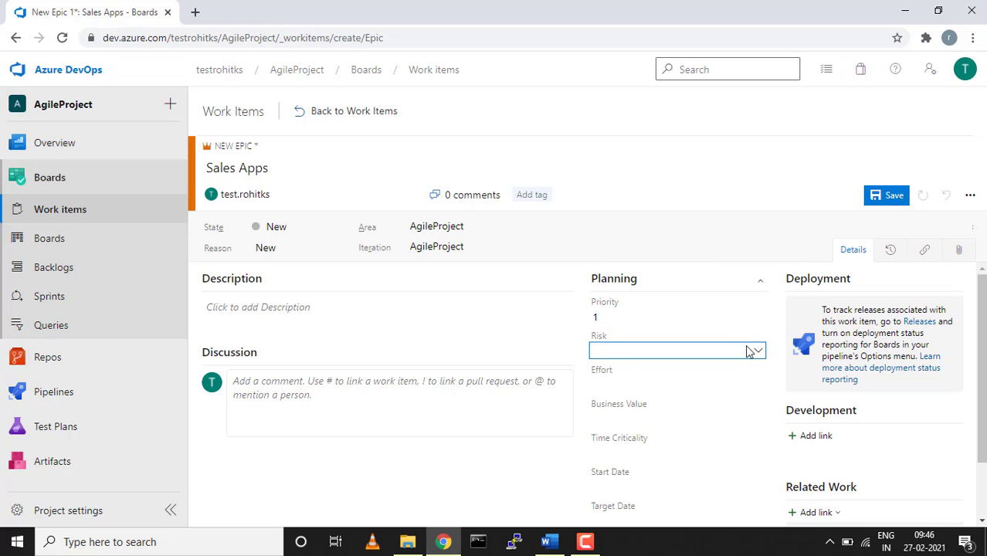
left_click(695, 389)
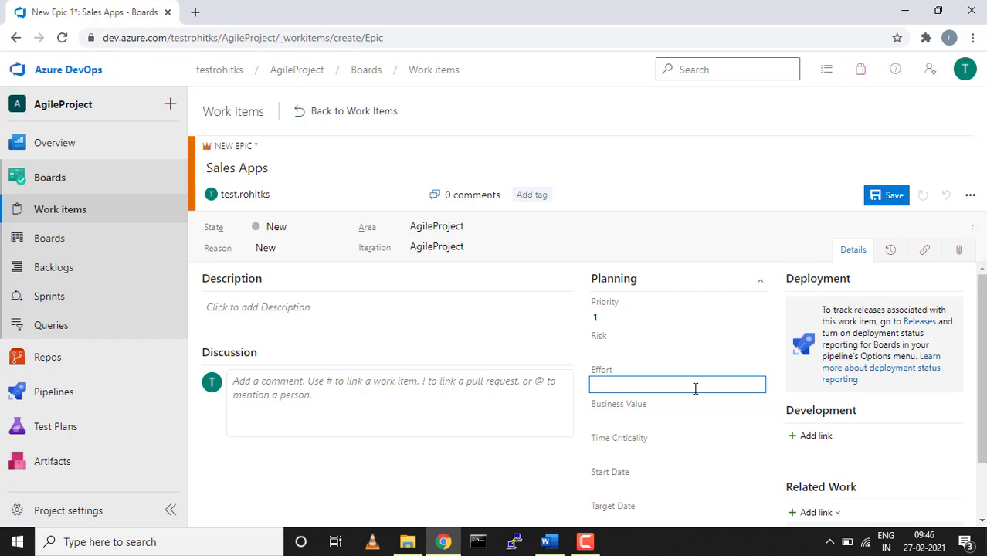
scroll(695, 388, "down", 1)
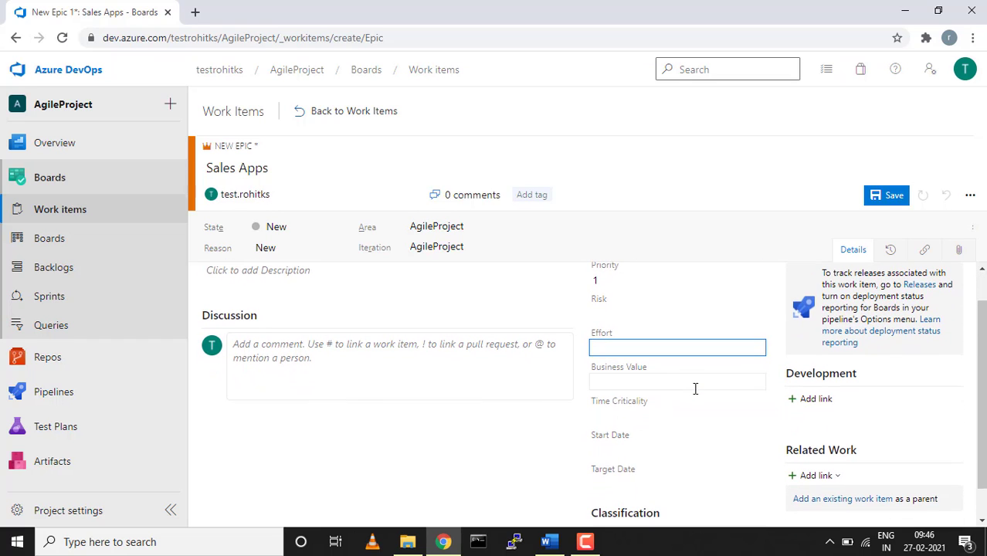
left_click(679, 382)
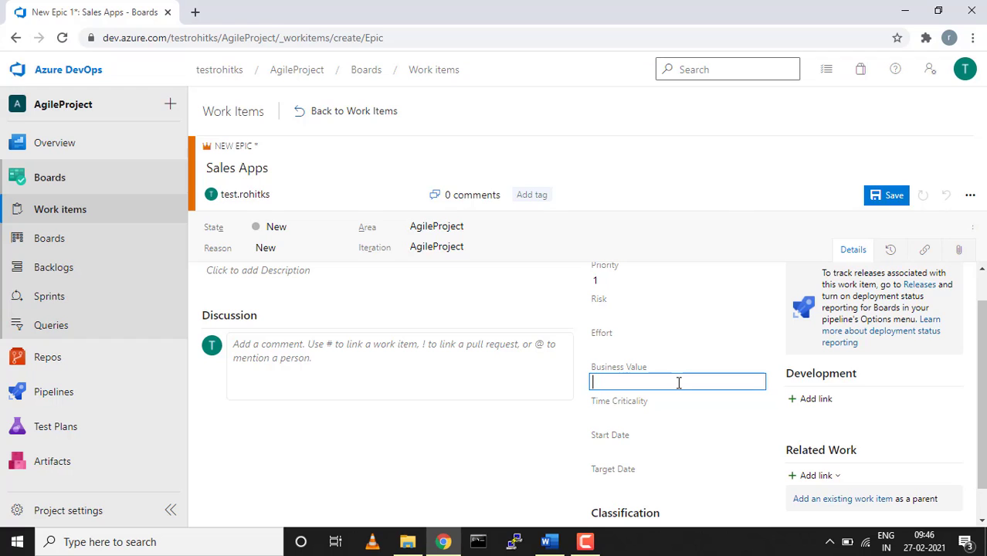
scroll(664, 382, "down", 1)
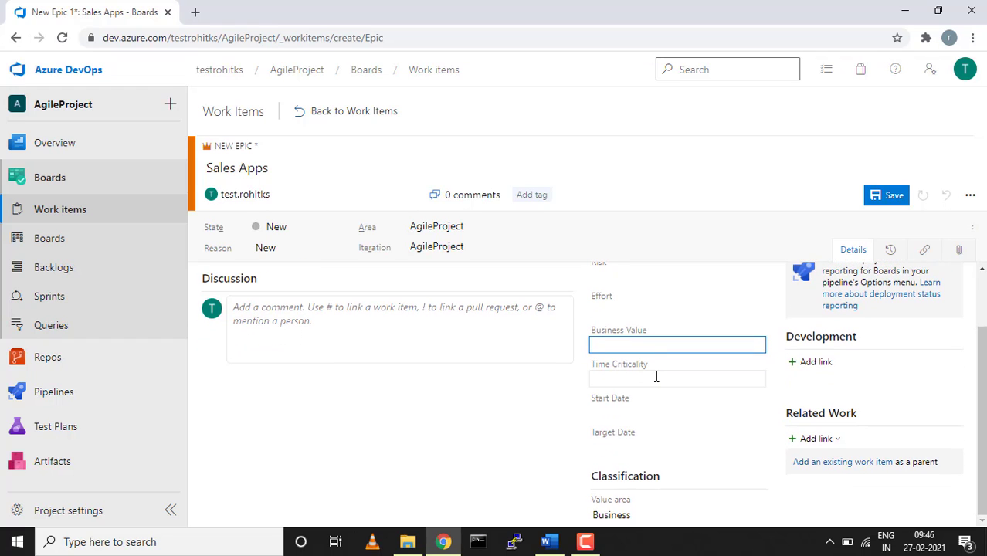
left_click(654, 375)
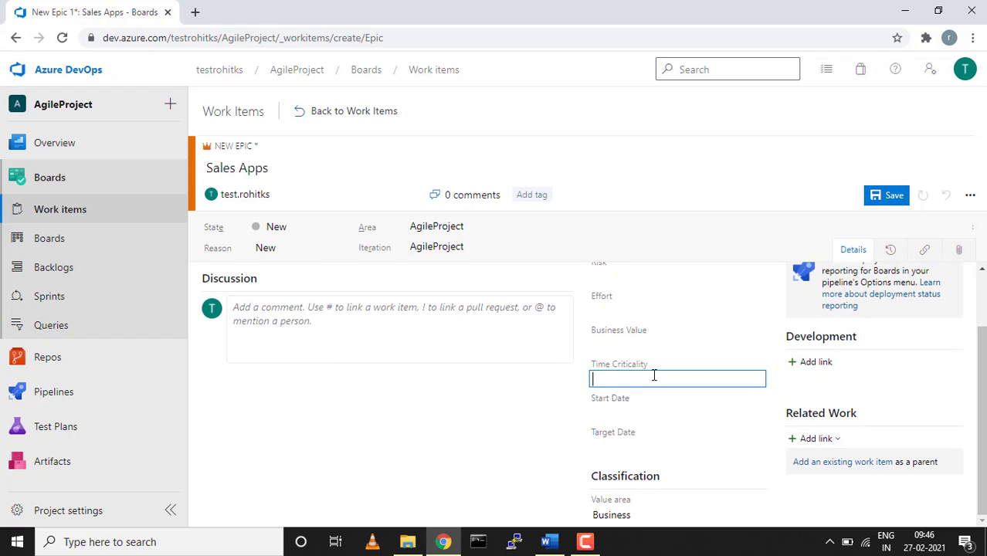
scroll(654, 375, "up", 1)
scroll(654, 375, "down", 1)
left_click(759, 517)
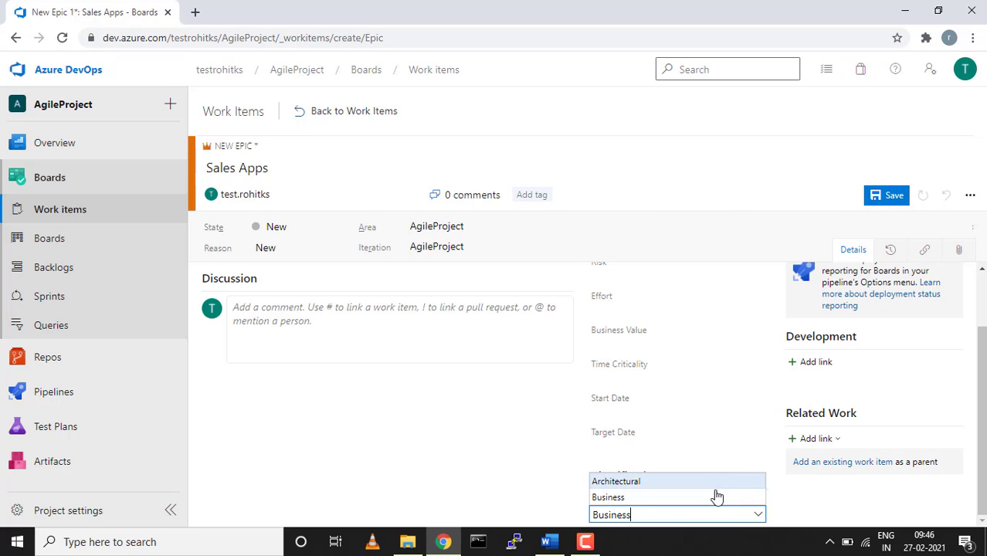
left_click(716, 497)
scroll(717, 498, "up", 1)
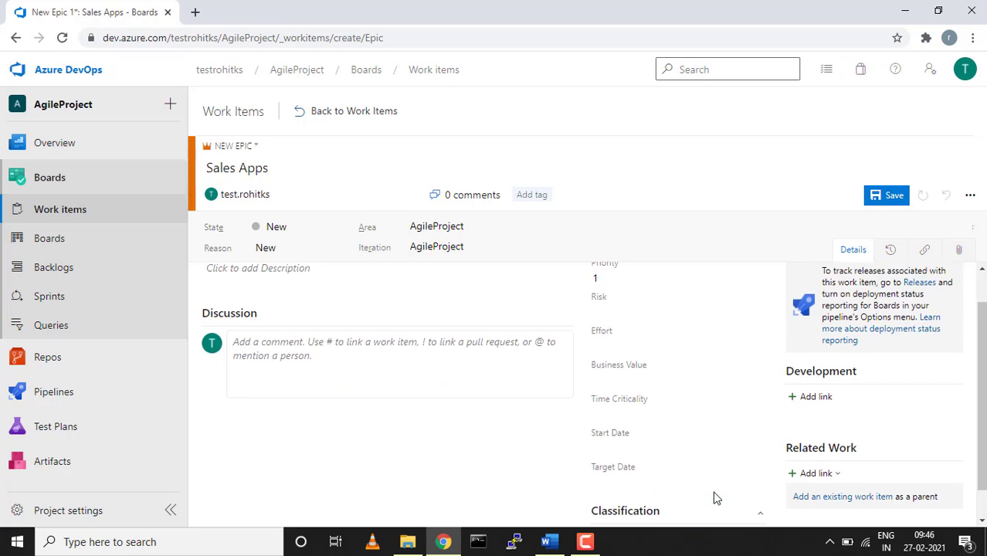
scroll(716, 498, "up", 1)
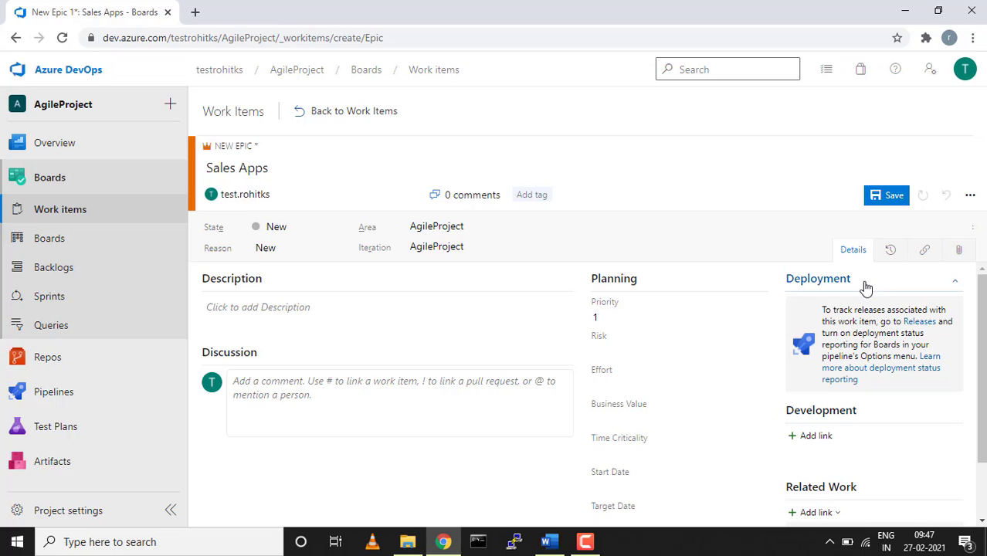
scroll(866, 287, "down", 1)
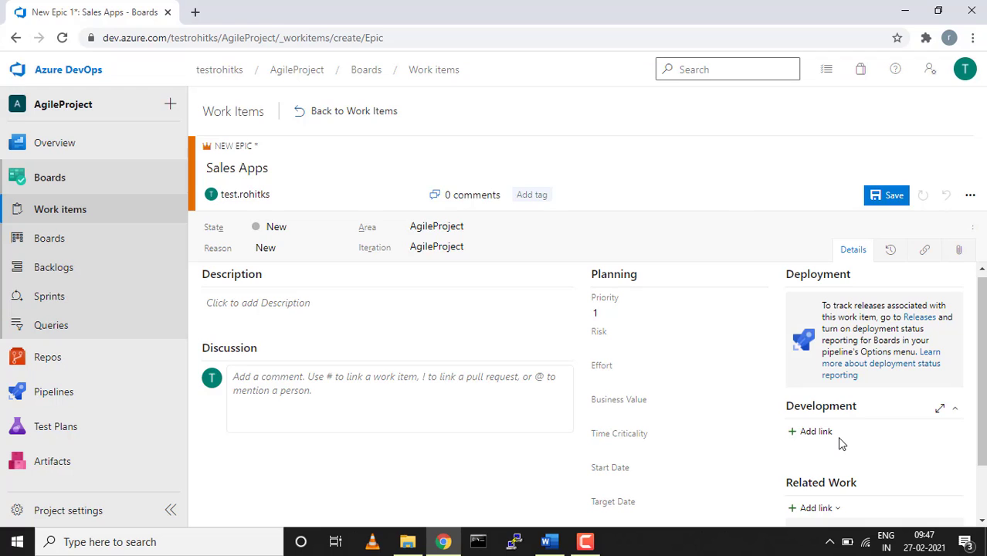
scroll(837, 436, "down", 1)
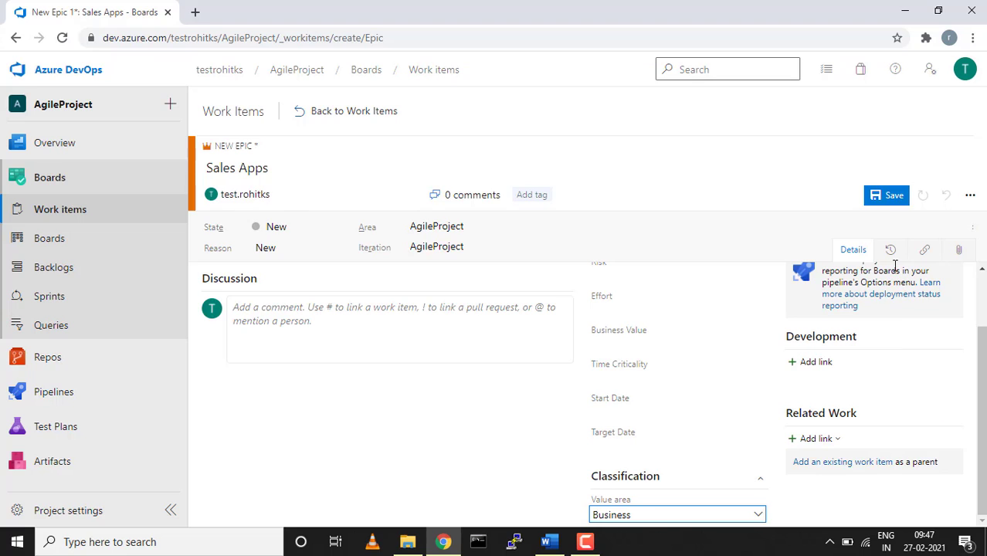
Save the Sales Apps epic as Epic 32, leaving its State at New.
left_click(890, 196)
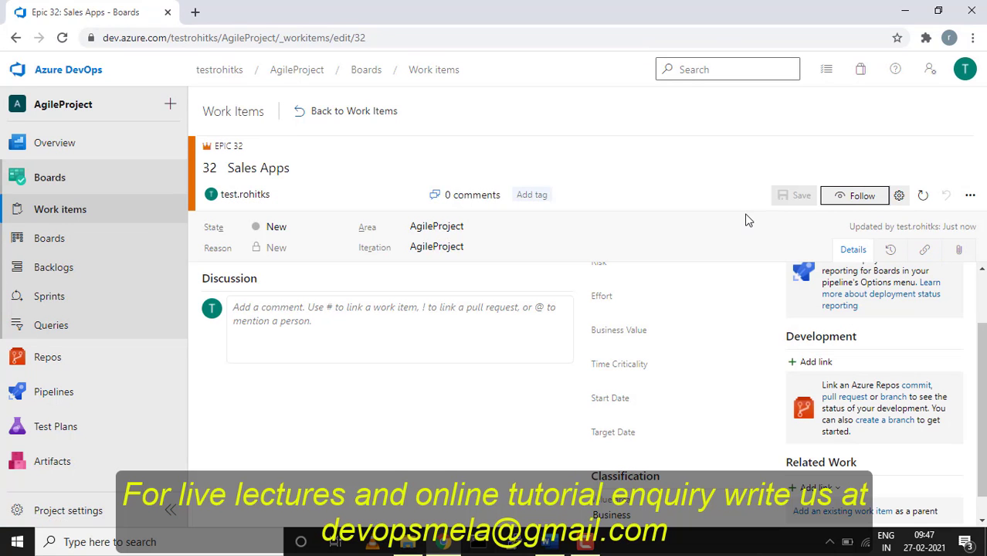
left_click(340, 228)
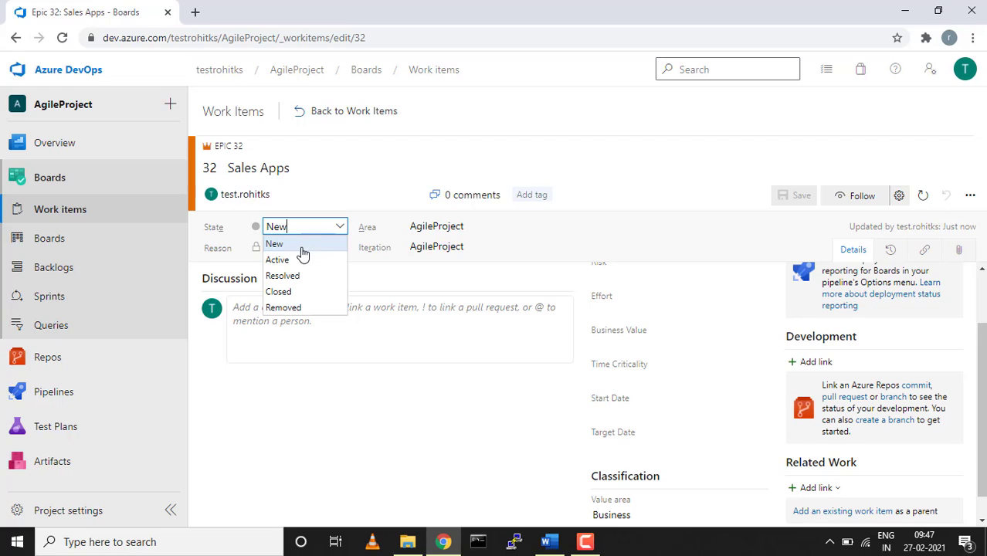
key("Down")
key("Down")
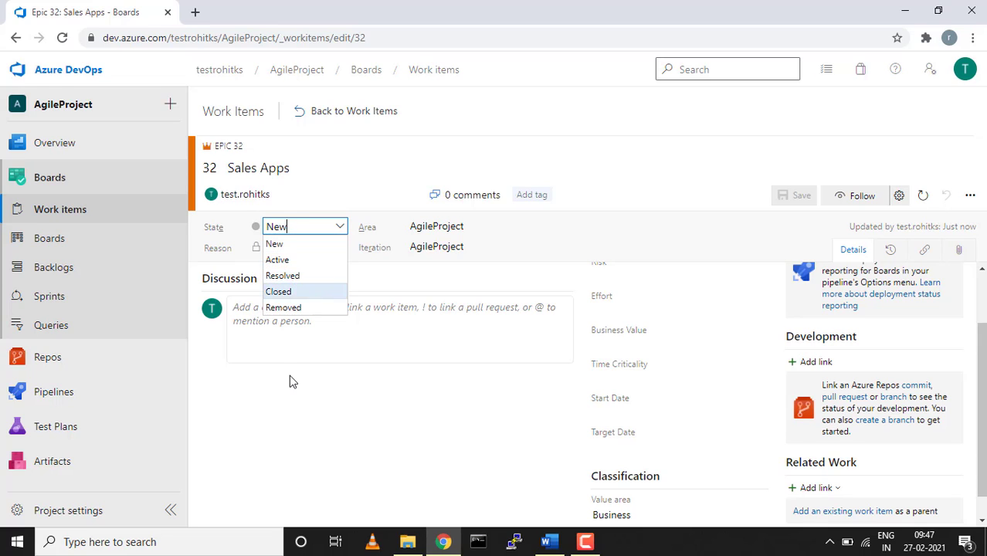
key("Escape")
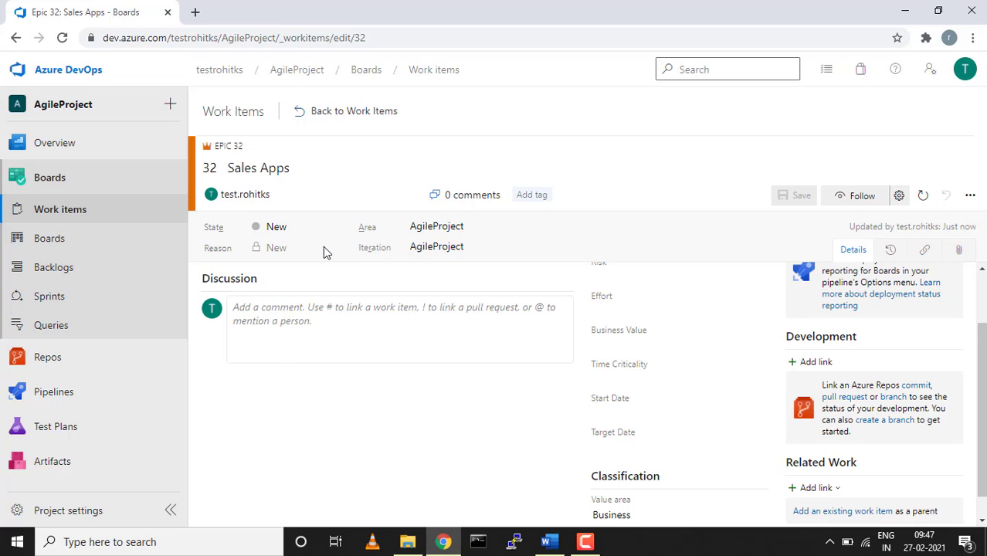
left_click(891, 255)
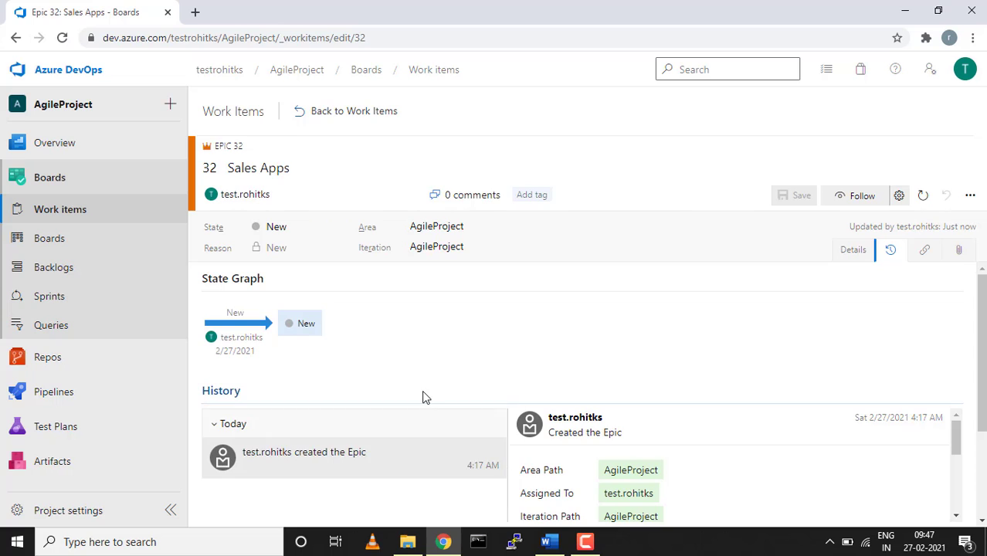
scroll(423, 397, "down", 2)
scroll(423, 397, "up", 1)
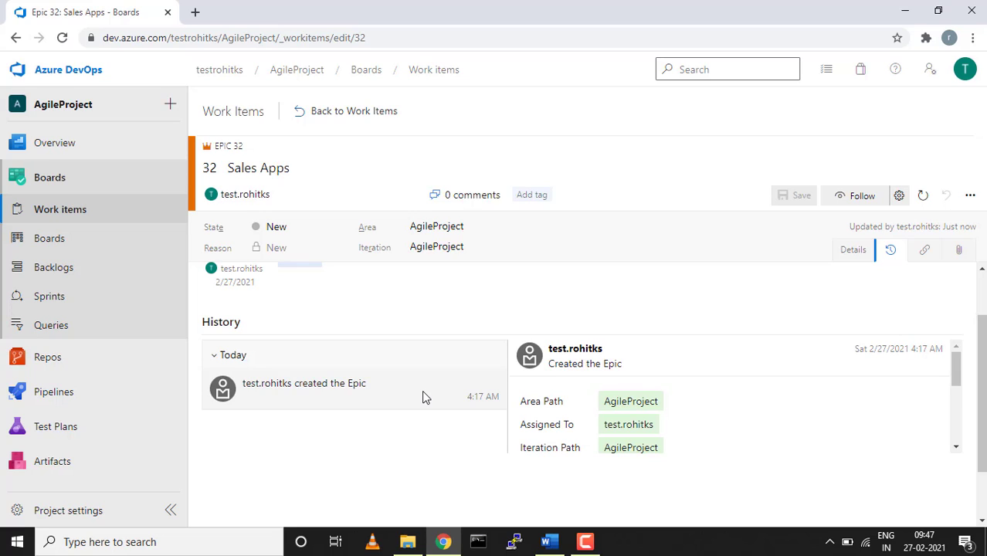
scroll(421, 397, "up", 1)
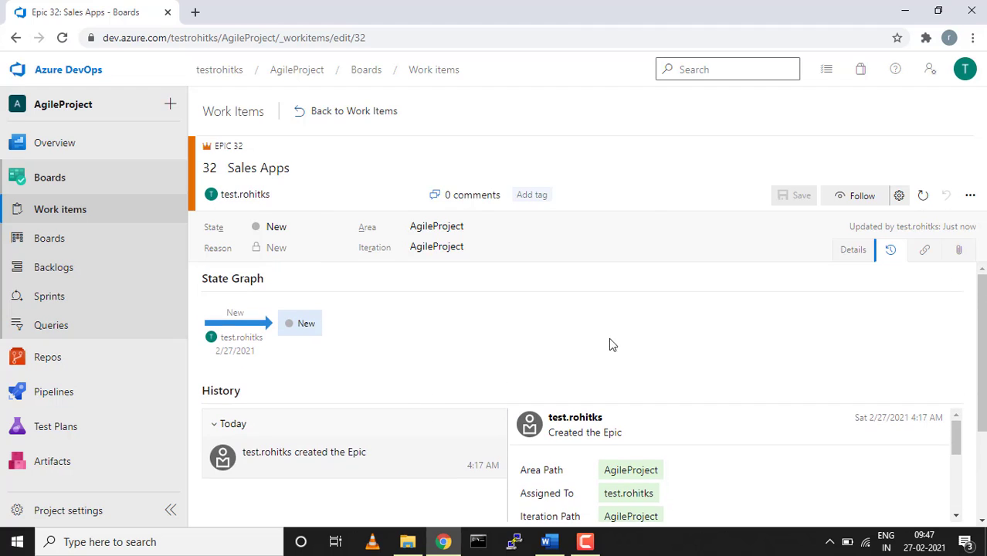
left_click(926, 251)
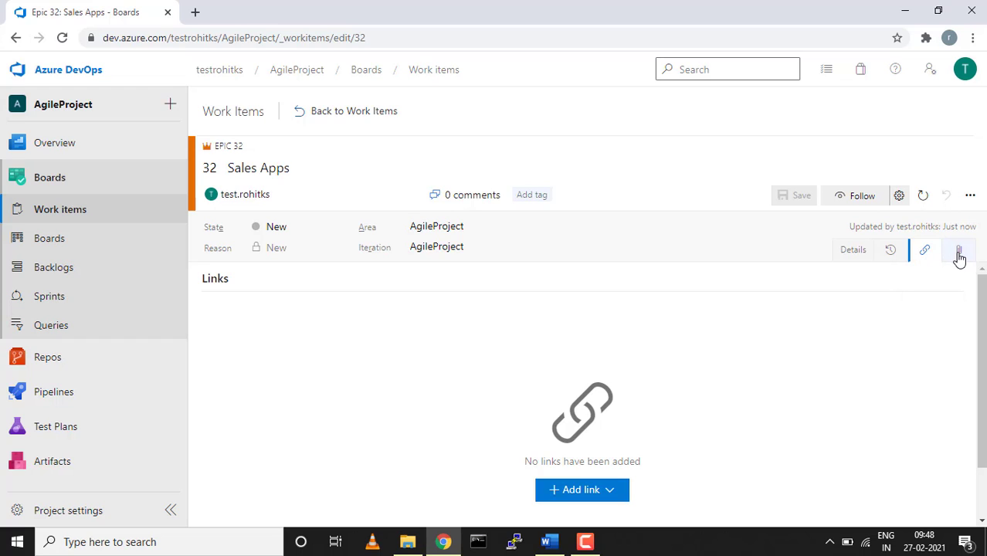
left_click(959, 255)
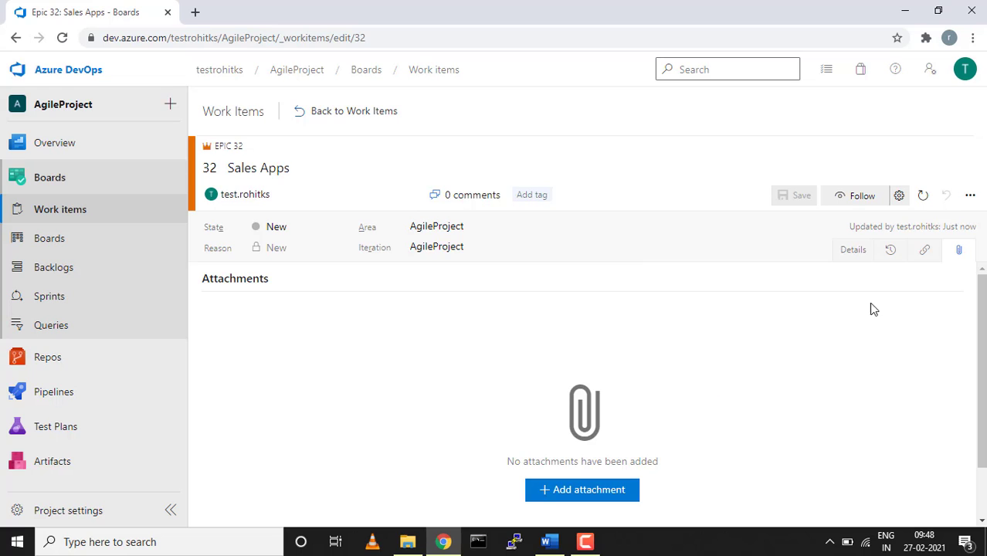
left_click(861, 249)
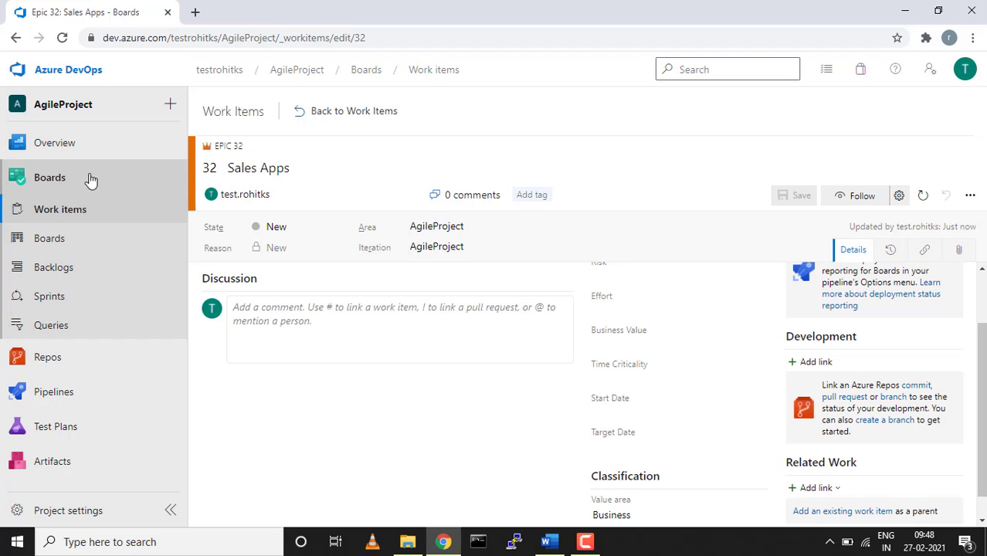
Add a new child Feature link from the epic titled 'Login page for sales apps'.
scroll(694, 364, "down", 1)
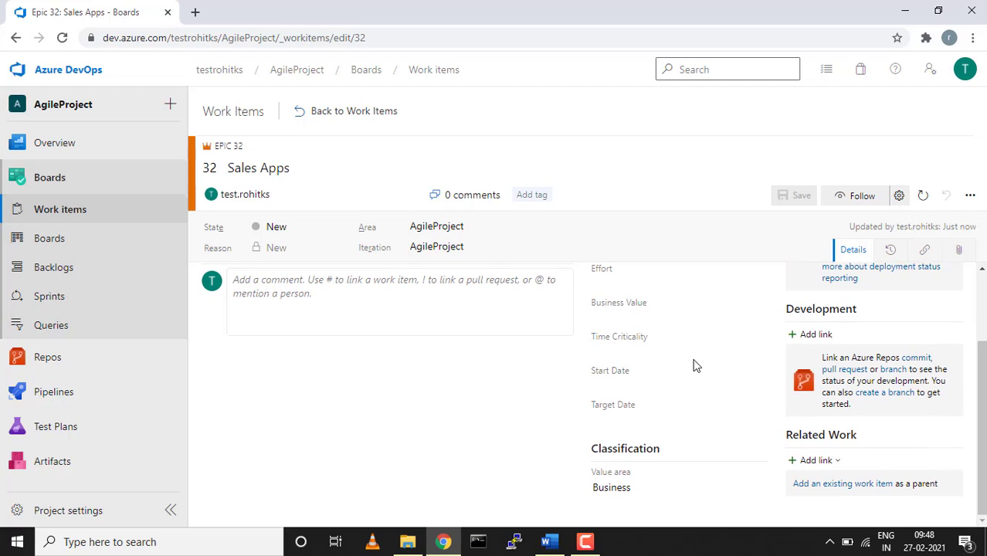
left_click(831, 462)
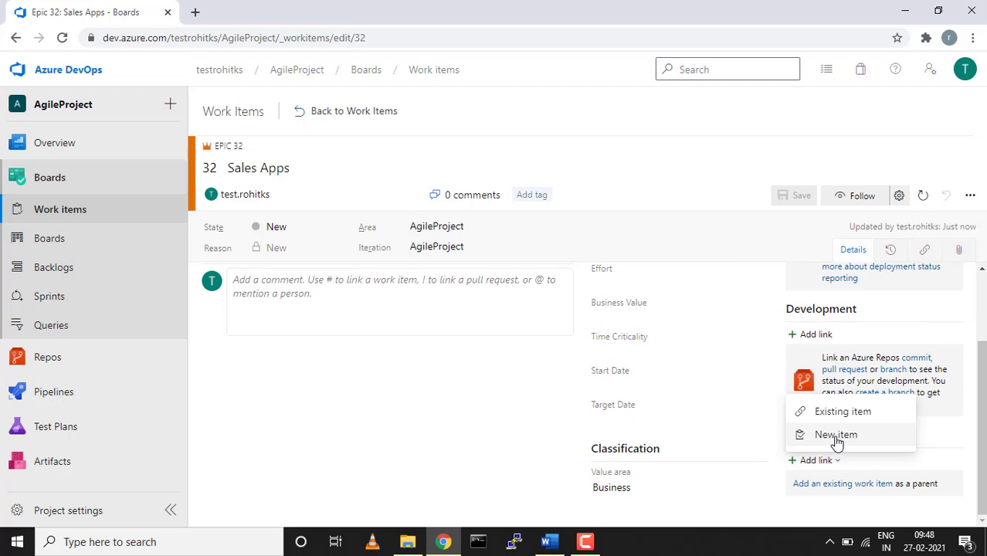
left_click(835, 436)
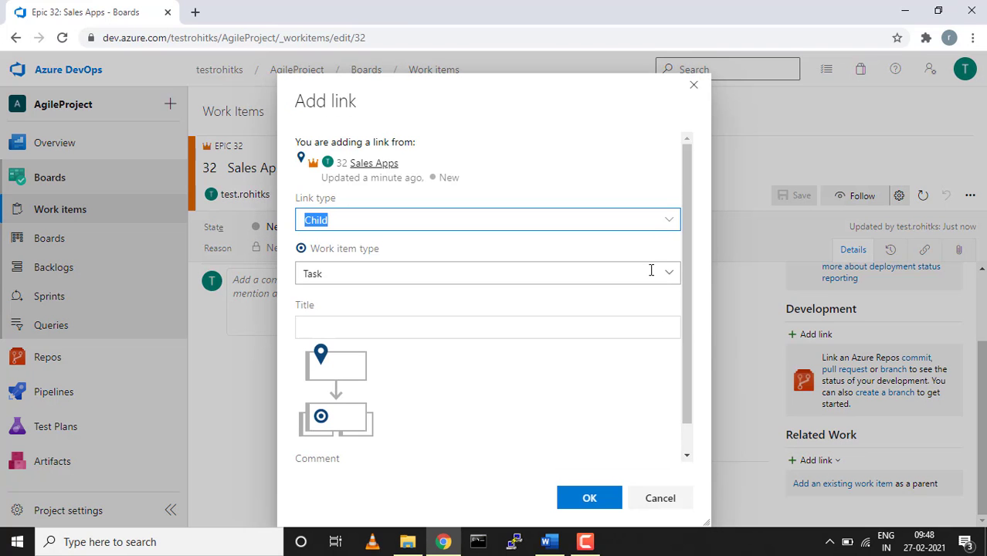
left_click(667, 278)
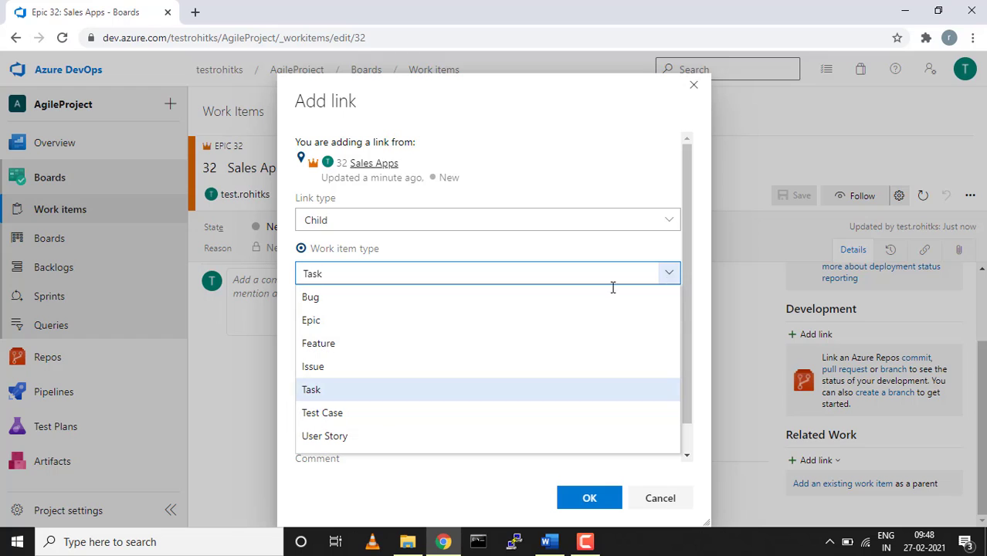
left_click(351, 345)
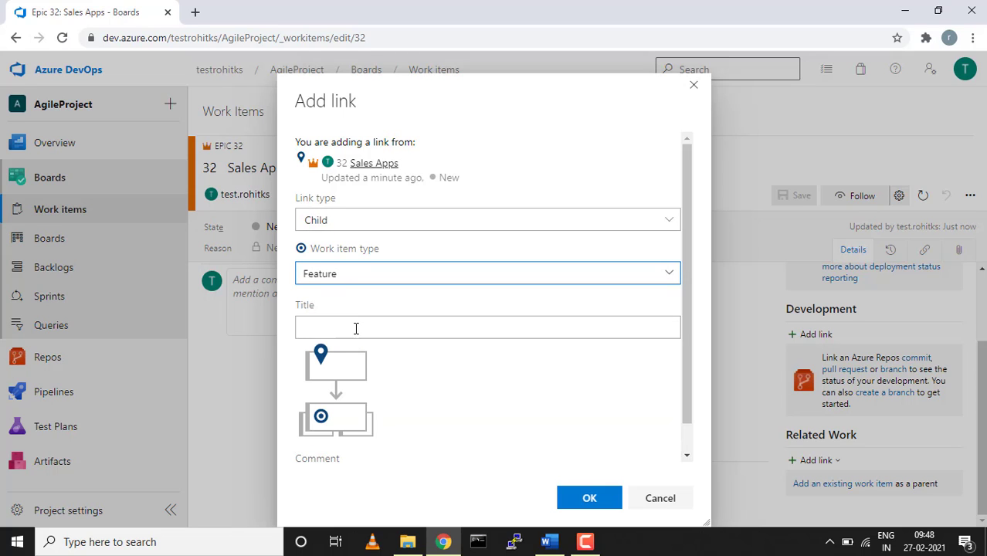
left_click(356, 328)
type("Sales")
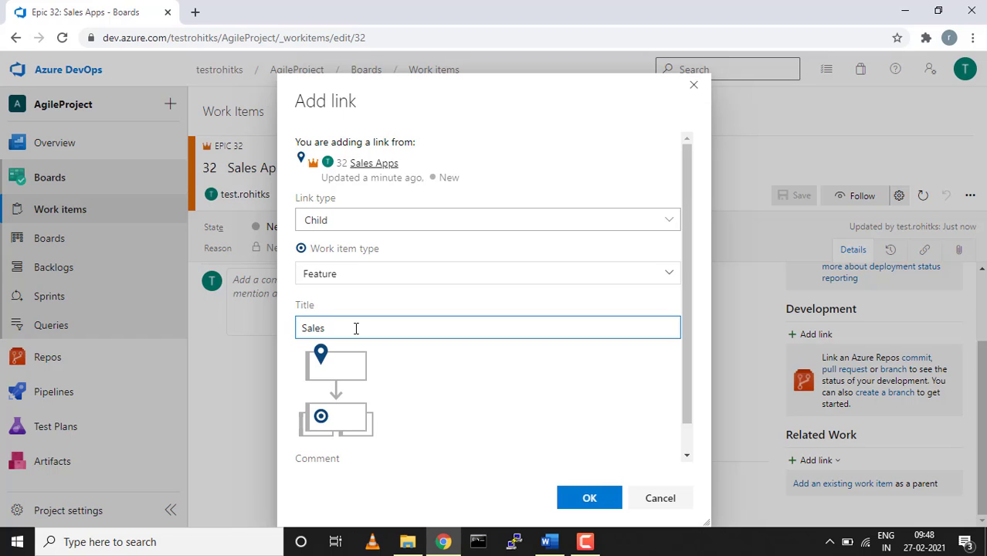
key("BackSpace")
key("BackSpace")
key("BackSpace")
key("BackSpace")
key("BackSpace")
key("BackSpace")
type("Login page for sales apps")
Confirm the child link and review the new feature's assignee and description fields.
left_click(610, 498)
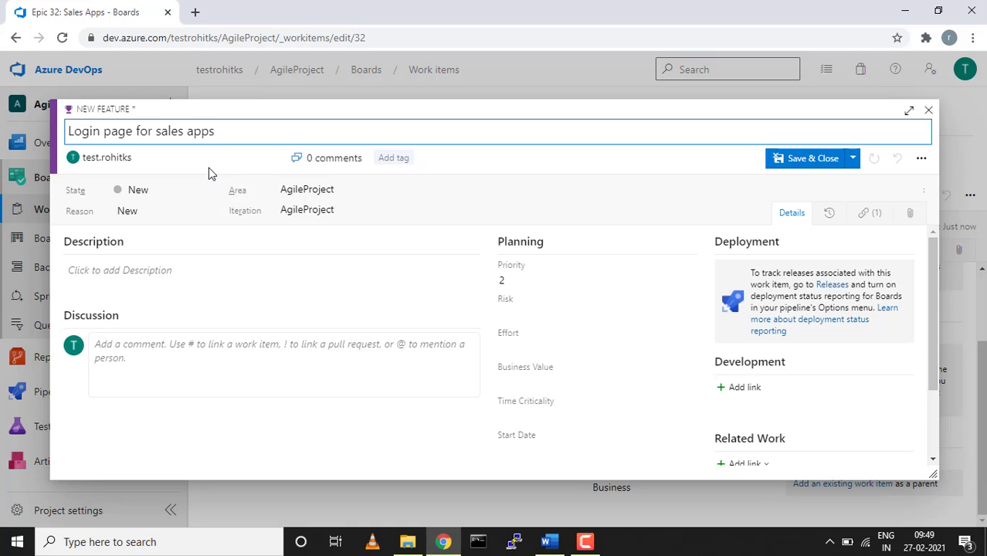
left_click(275, 162)
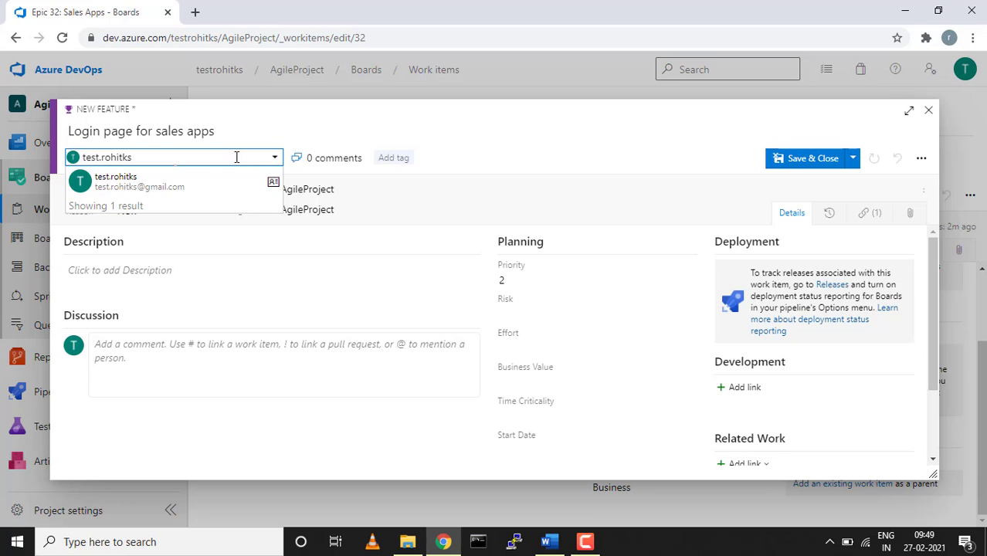
left_click(240, 270)
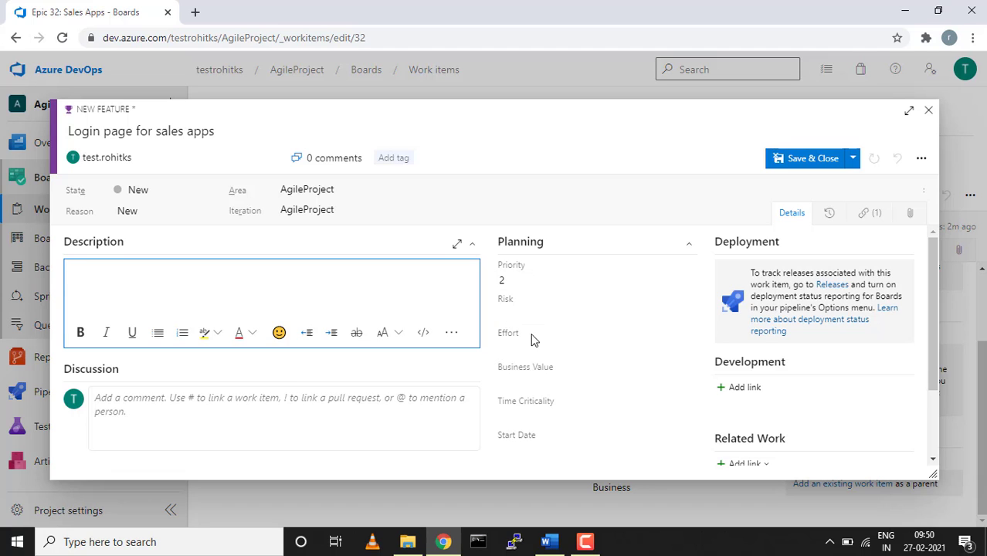
scroll(532, 364, "down", 2)
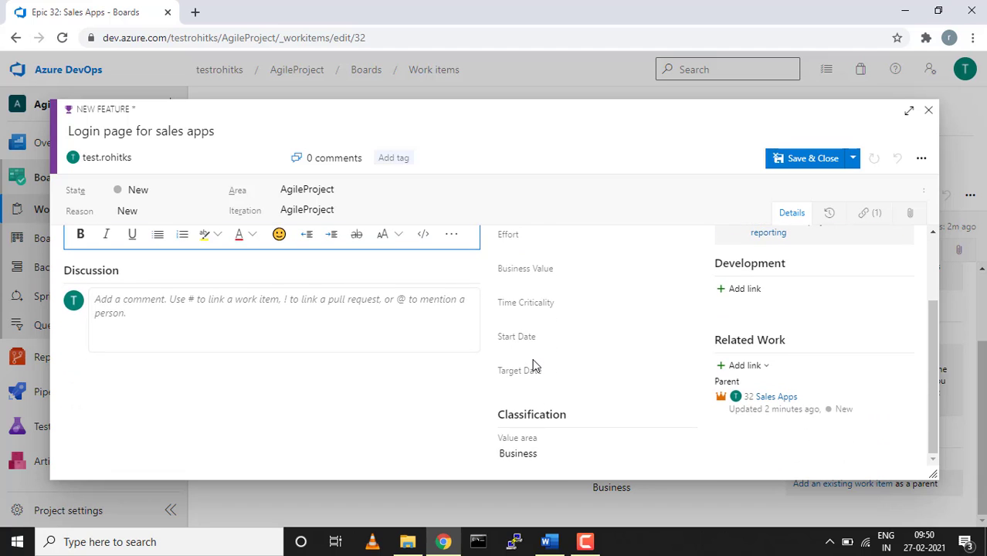
scroll(532, 365, "up", 2)
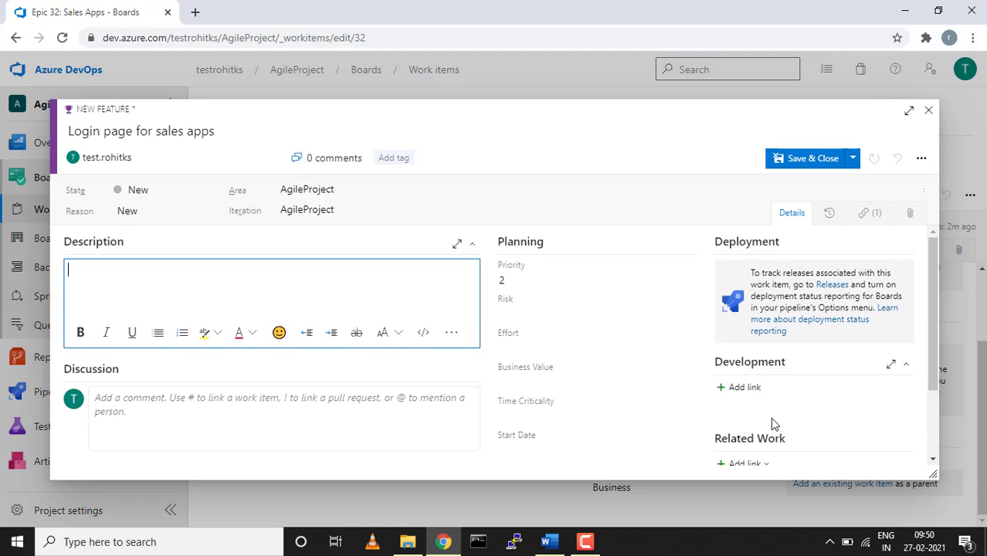
scroll(778, 346, "down", 2)
scroll(777, 346, "up", 2)
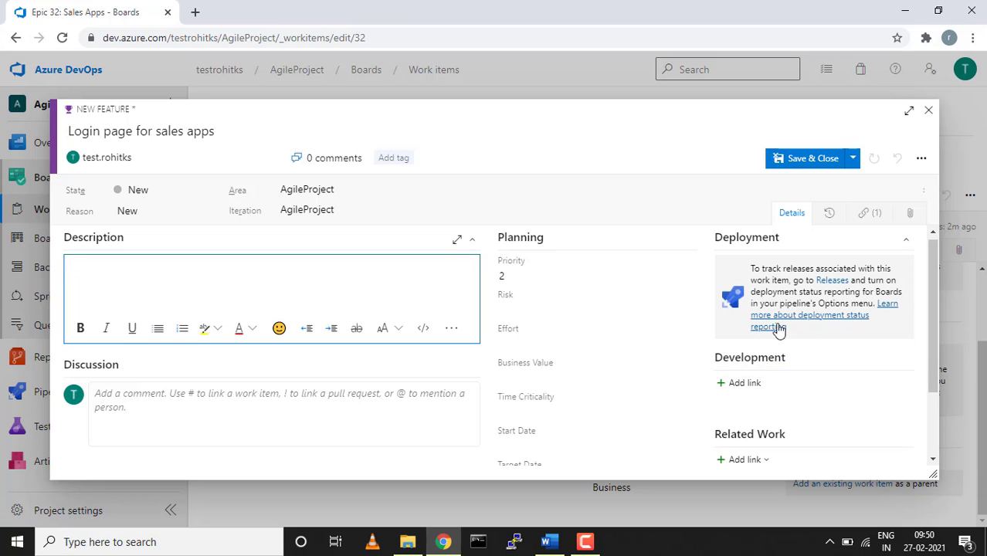
scroll(792, 324, "down", 2)
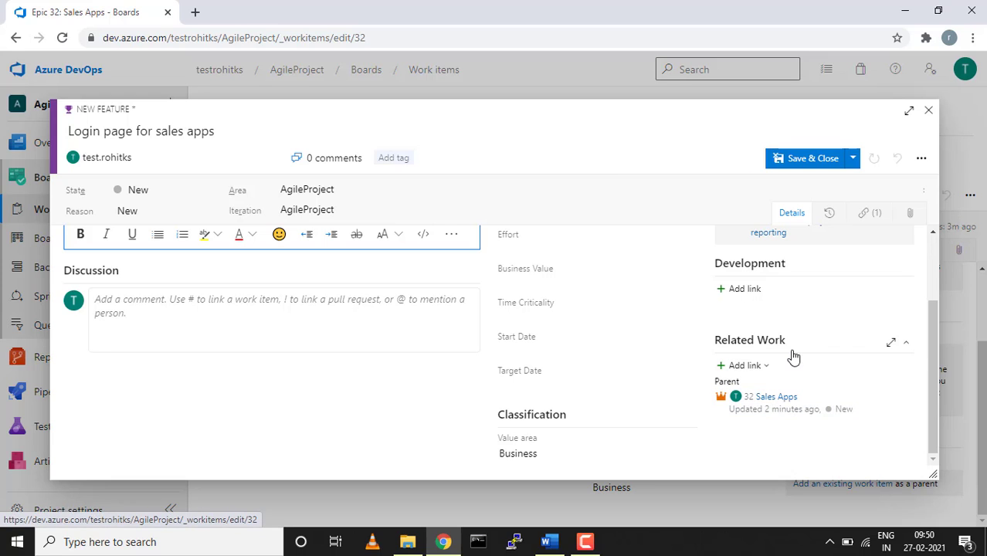
Check the feature's Links tab for its parent, then save and close it.
left_click(867, 216)
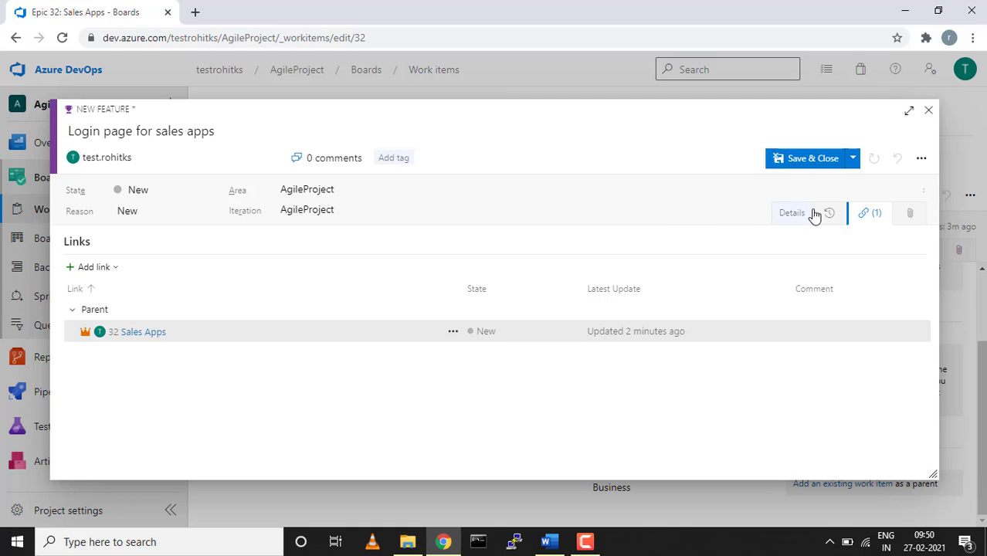
left_click(785, 217)
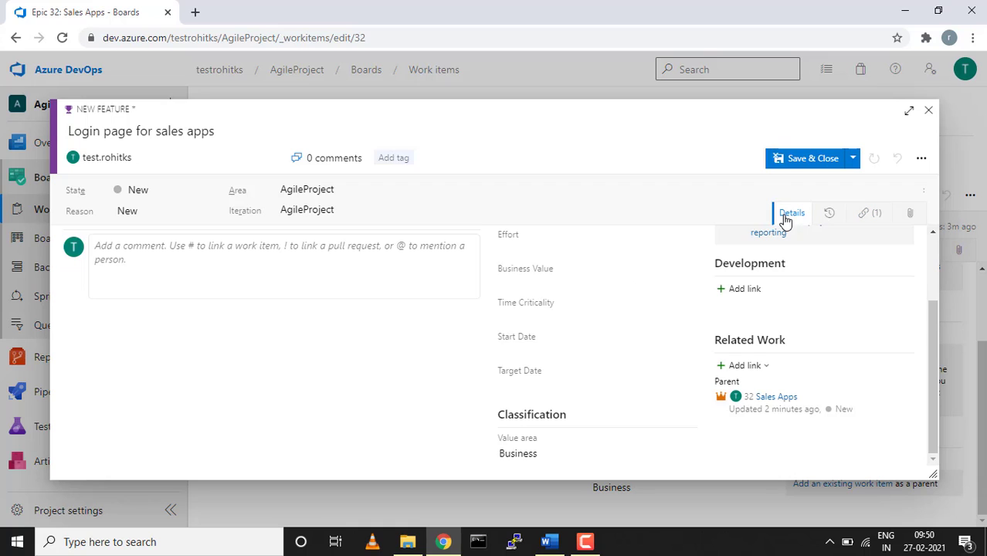
left_click(825, 164)
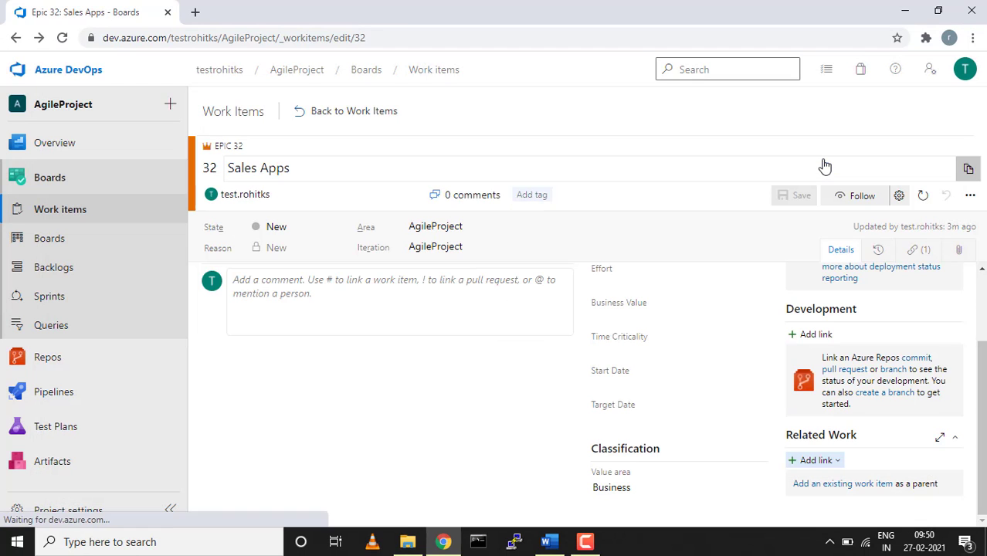
From the Work items list, create a new User Story.
left_click(54, 214)
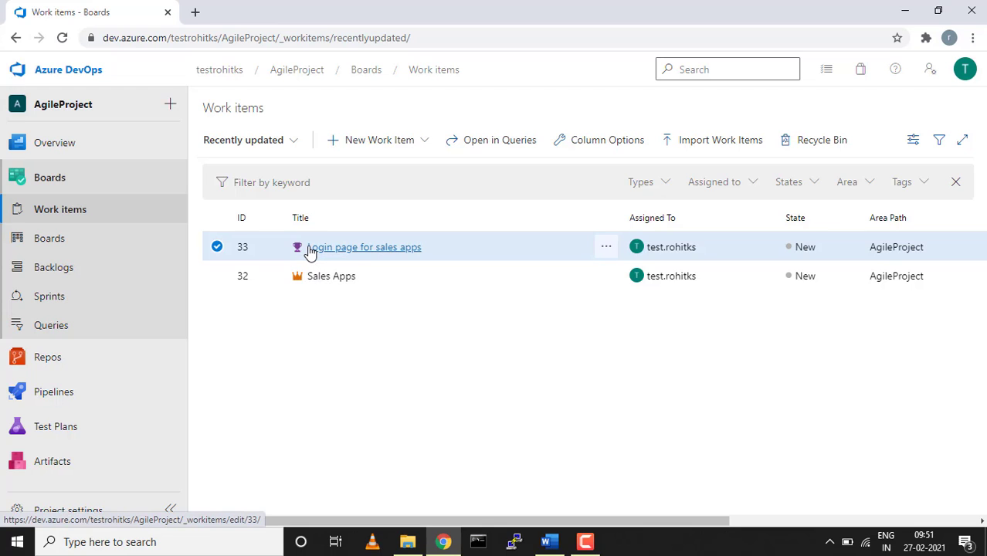
left_click(424, 148)
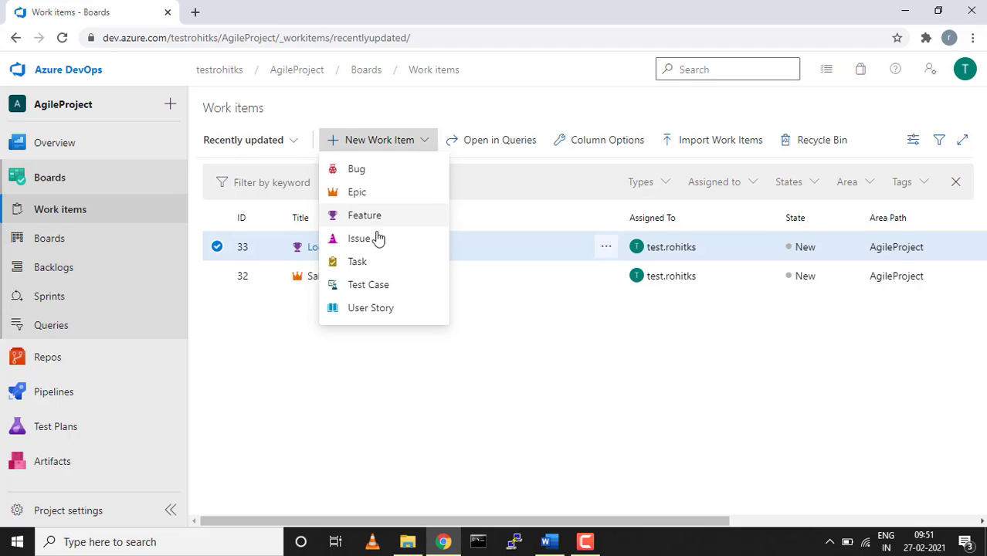
left_click(362, 309)
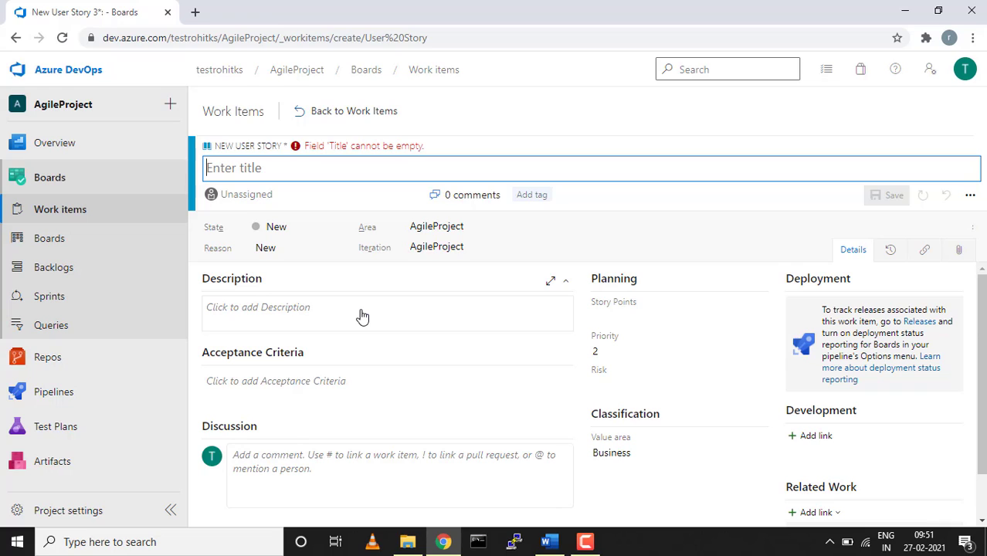
Title the user story 'Designing login page for sales apps', fixing the spelling.
type("Desgn")
key("BackSpace")
key("BackSpace")
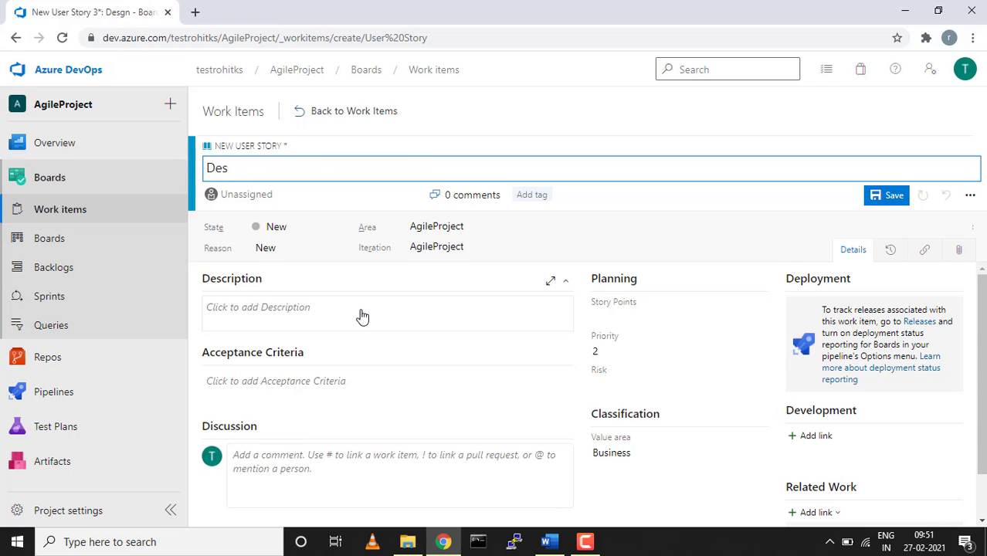
type("igining ")
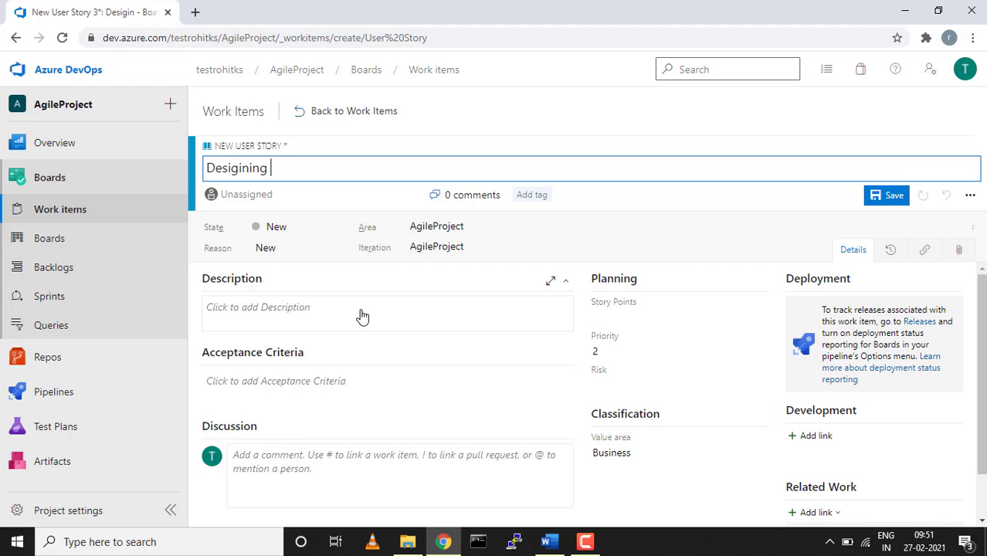
type("login pa")
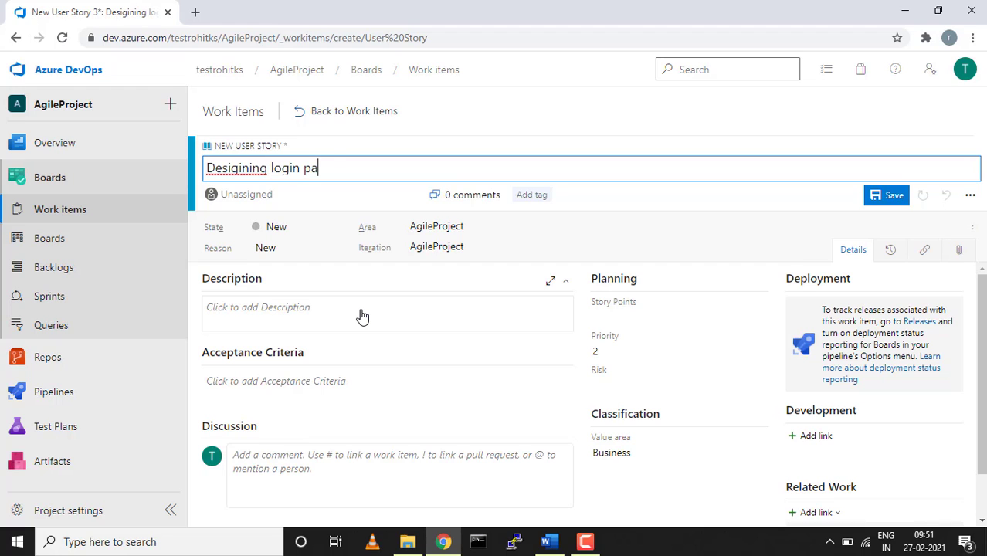
type("ge for")
type("sales app")
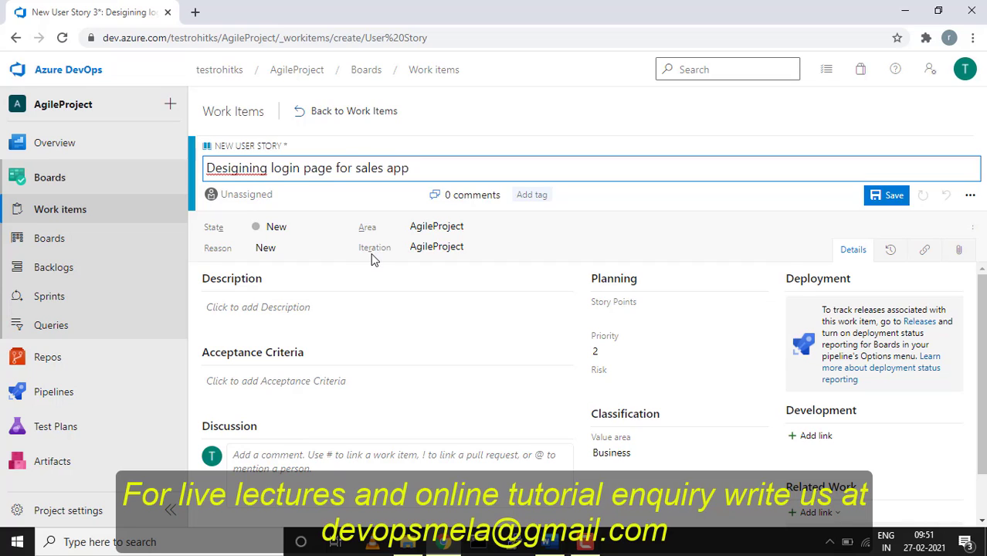
type("s")
right_click(222, 168)
left_click(258, 176)
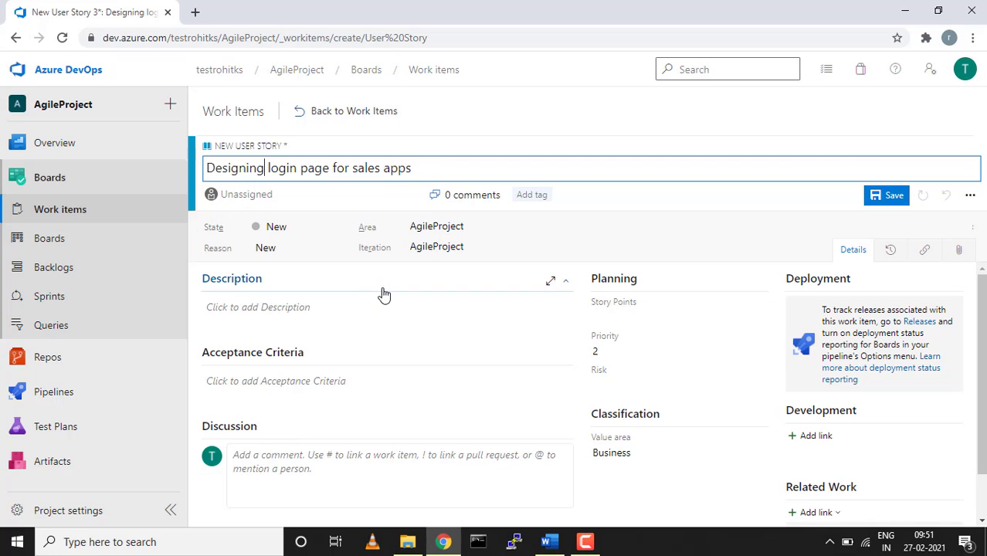
Assign the story to the team member and start on its acceptance criteria.
left_click(413, 198)
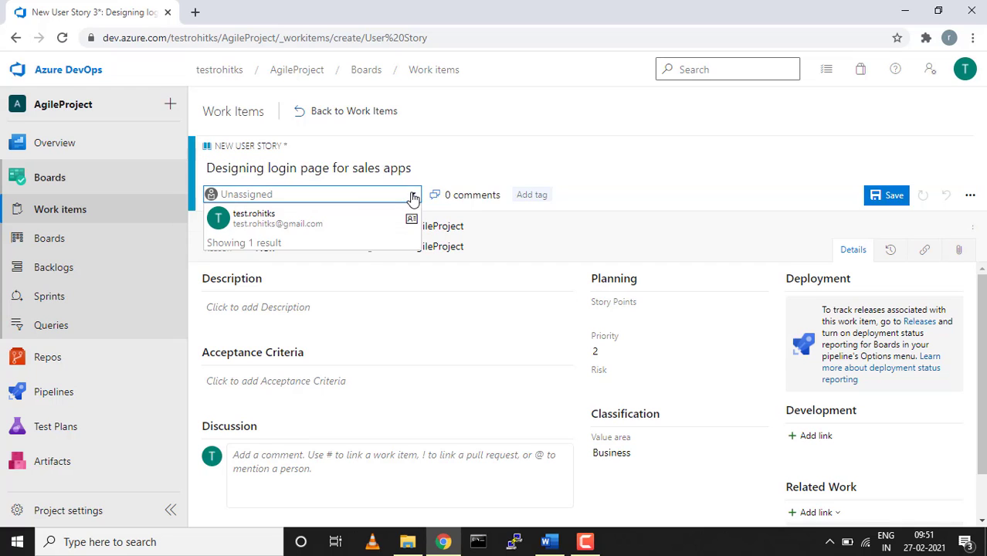
left_click(352, 220)
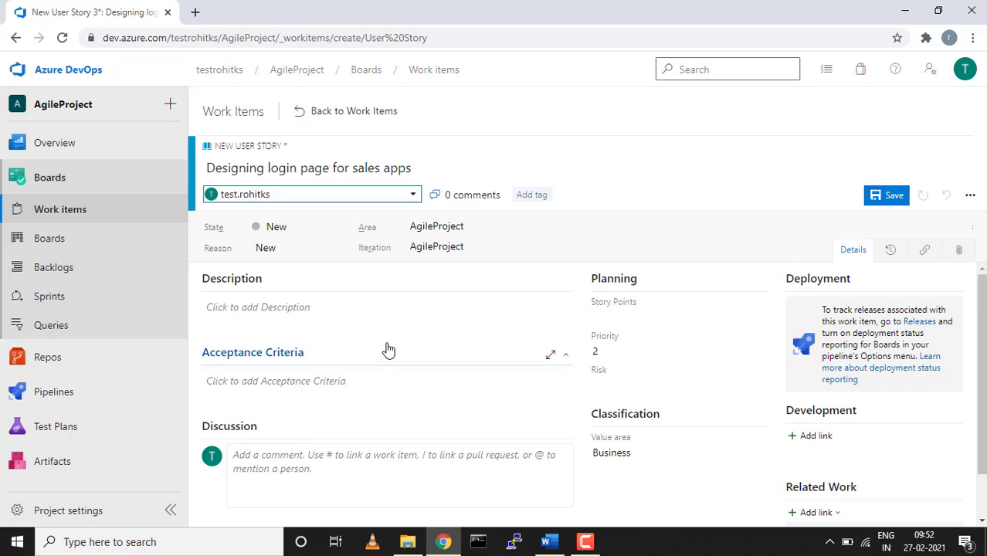
left_click(326, 394)
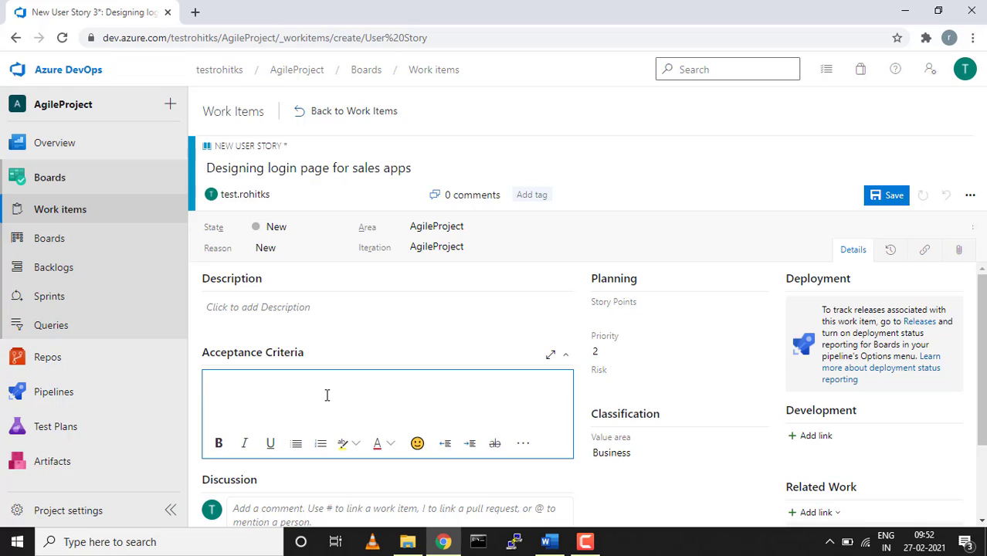
Write acceptance criteria 'The login page should have below fields' listing Username, Password, Summit button etc.
type("The login page s")
type("ould")
key("BackSpace")
key("BackSpace")
key("BackSpace")
key("BackSpace")
type("hould ")
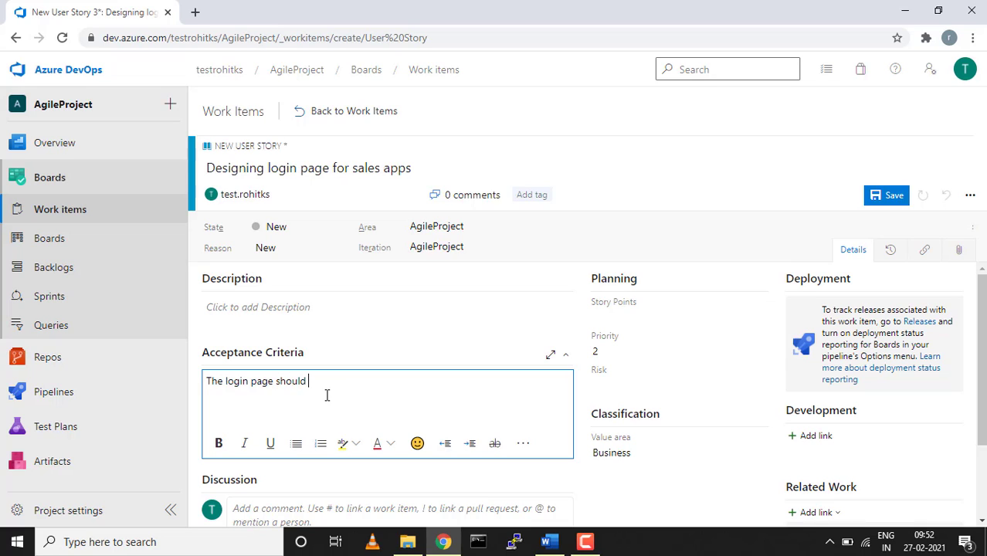
type("have below fielsds")
key("Return")
type("Username")
key("Return")
type("Password")
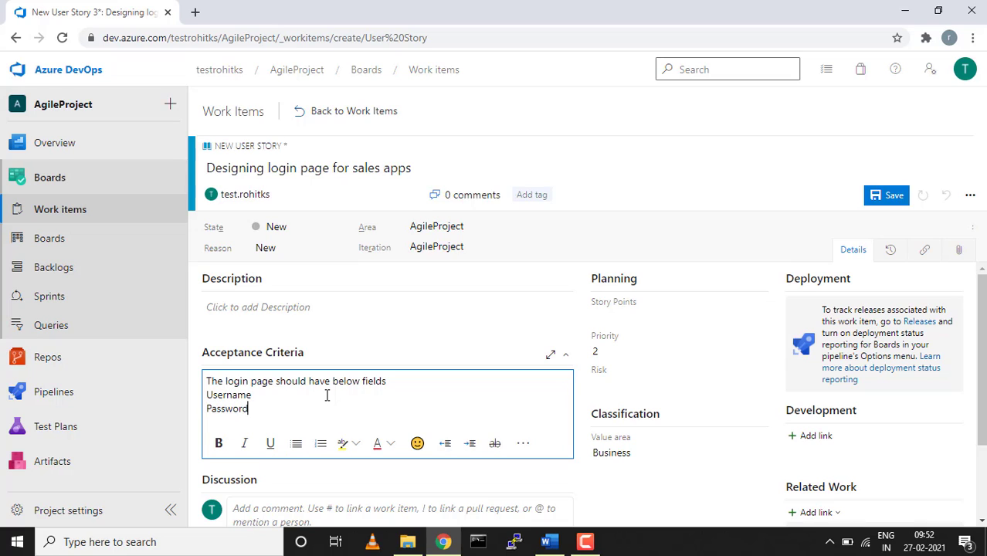
key("Return")
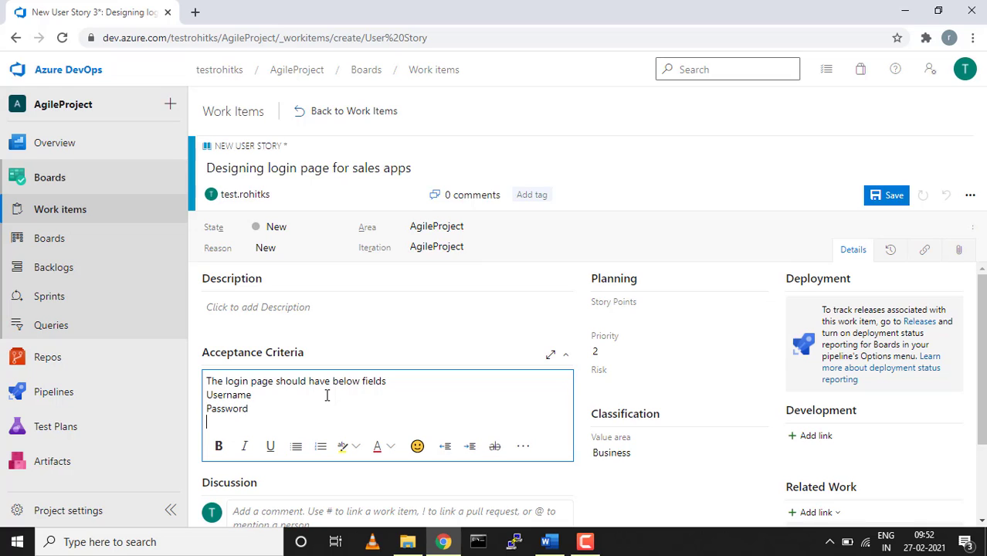
type("Summit button")
key("BackSpace")
key("BackSpace")
type("n etc")
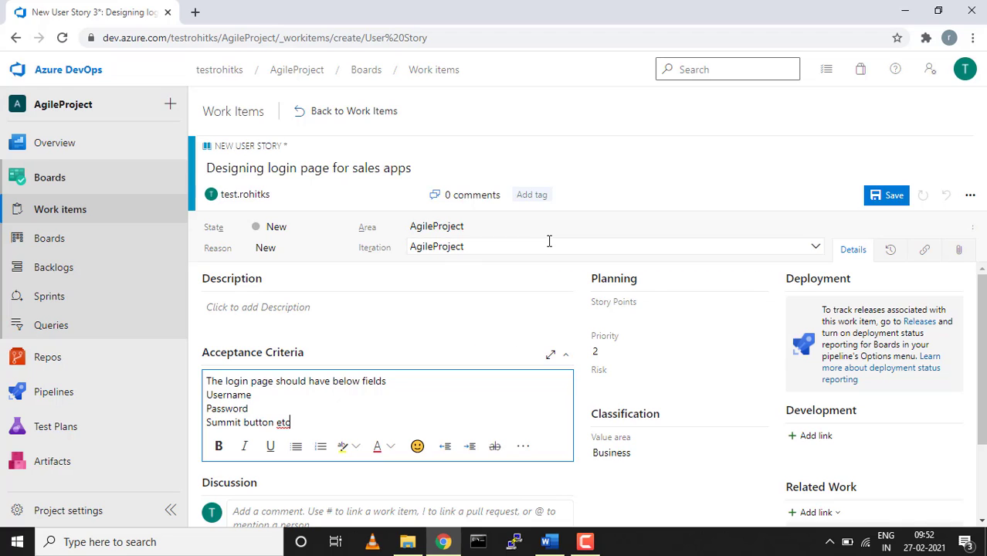
left_click(532, 195)
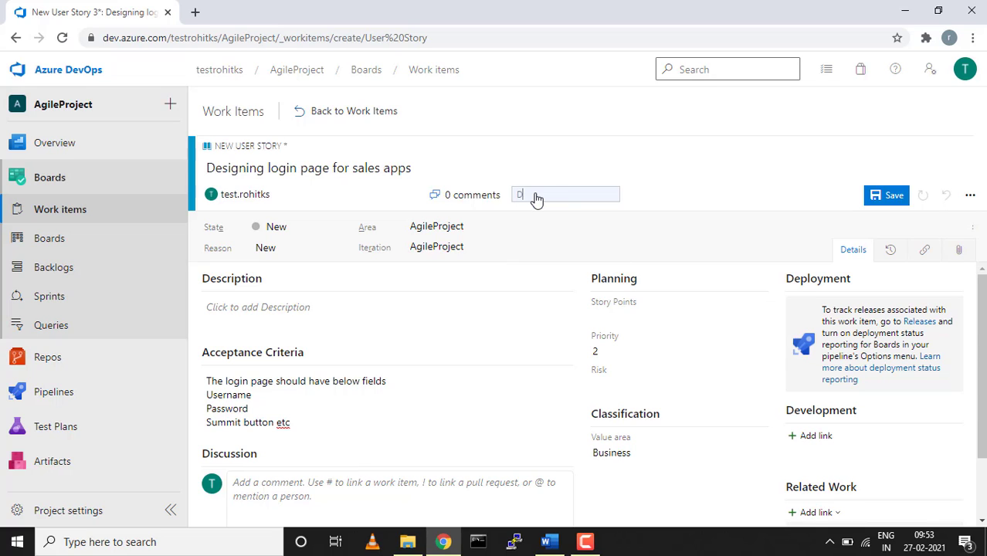
Tag the user story with Dev.
type("Dev")
left_click(686, 194)
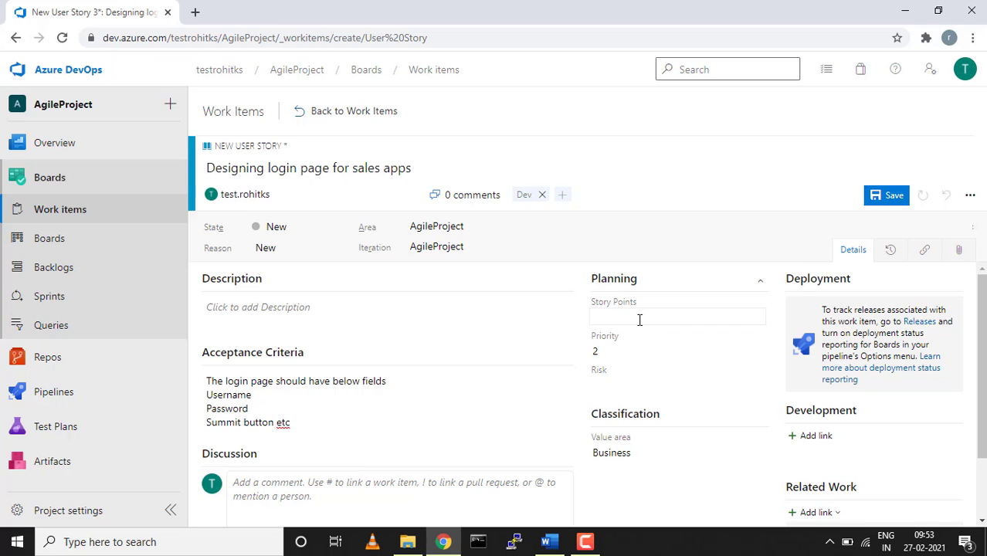
scroll(640, 319, "down", 1)
scroll(640, 320, "up", 1)
Set the story's Story Points estimate to 5.
left_click(636, 317)
type("3")
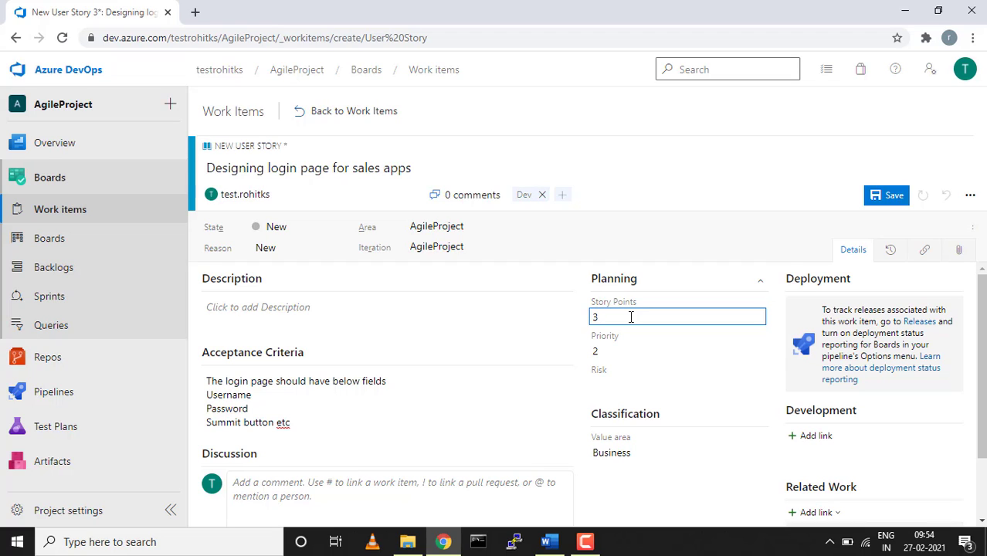
key("BackSpace")
type("5")
Link existing Feature 33 'Login page for sales apps' to the story as its Parent.
left_click(522, 319)
scroll(791, 346, "down", 2)
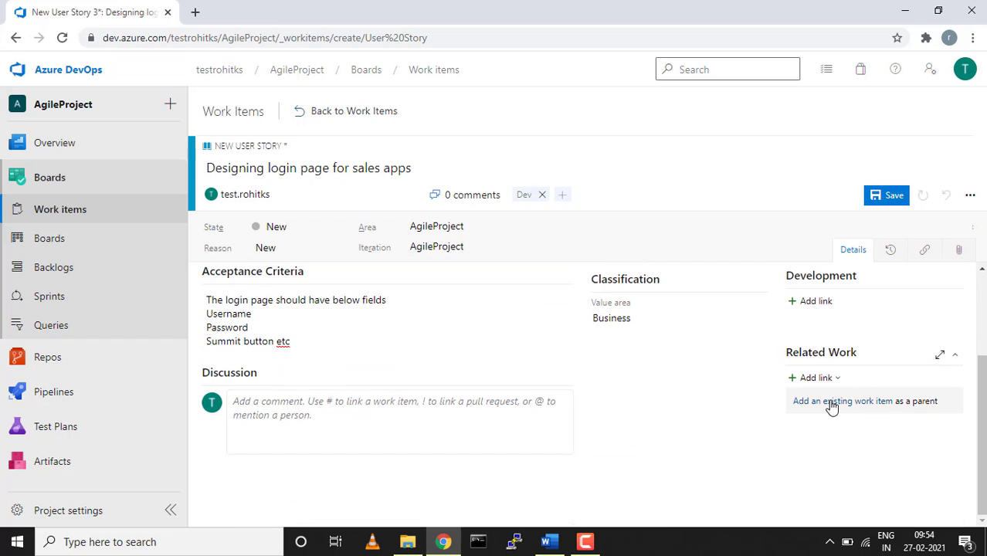
scroll(832, 407, "up", 1)
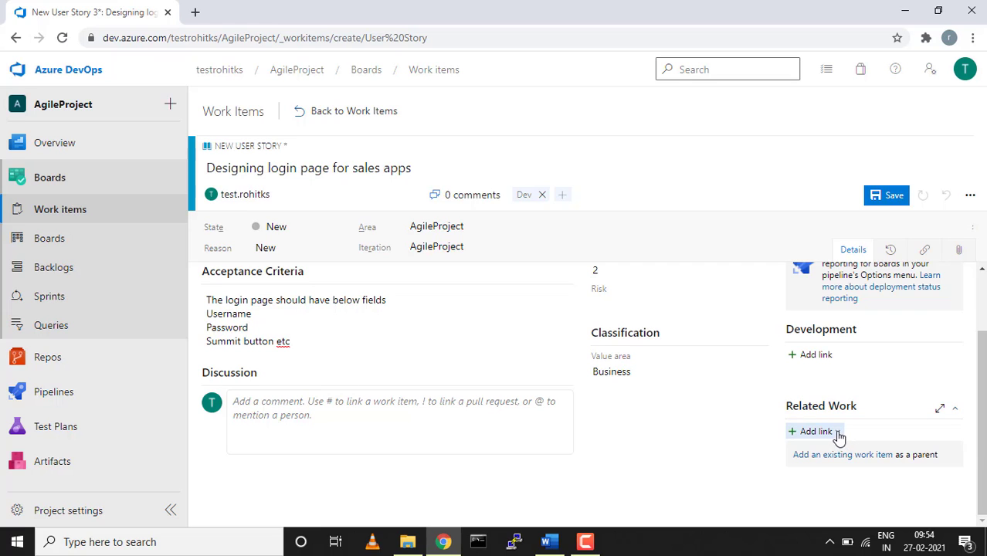
left_click(837, 434)
left_click(832, 456)
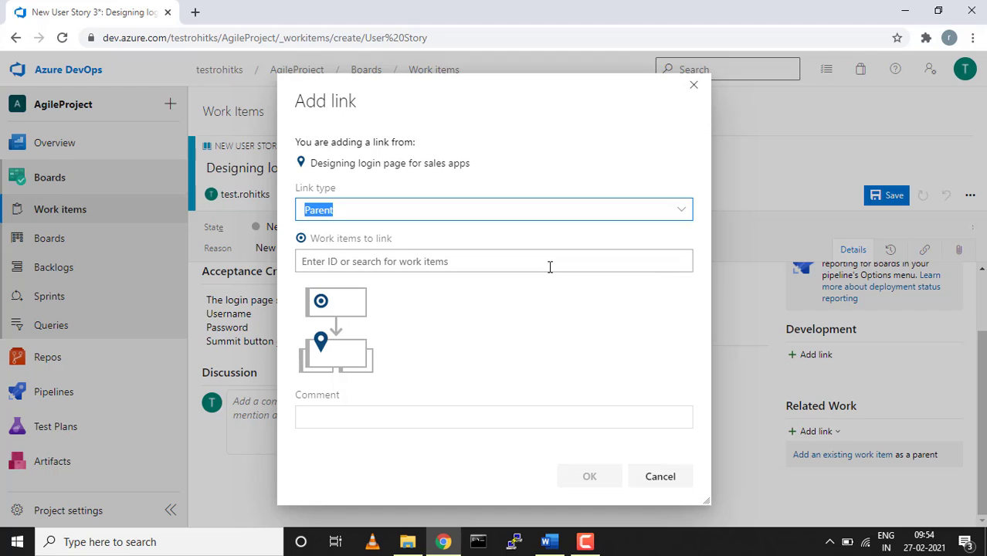
left_click(549, 263)
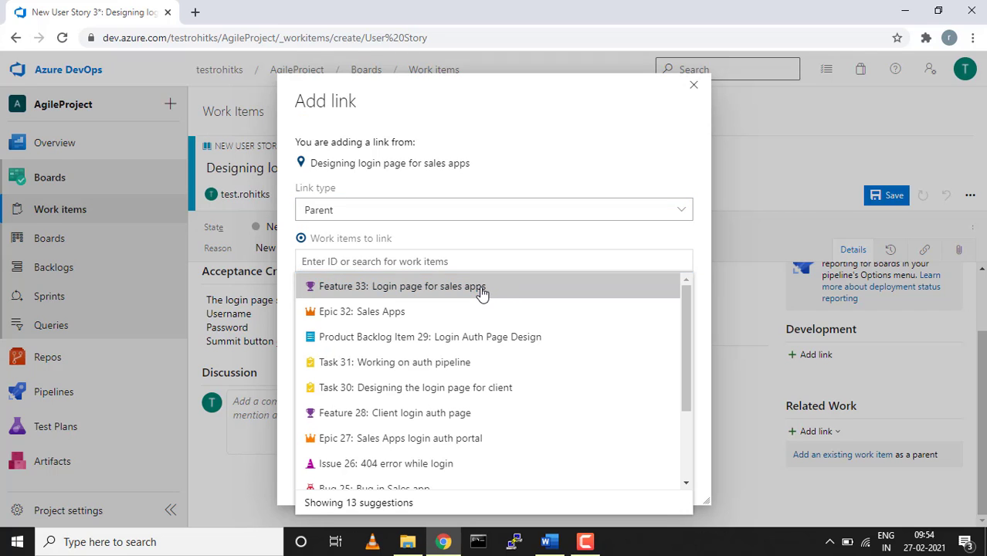
left_click(480, 288)
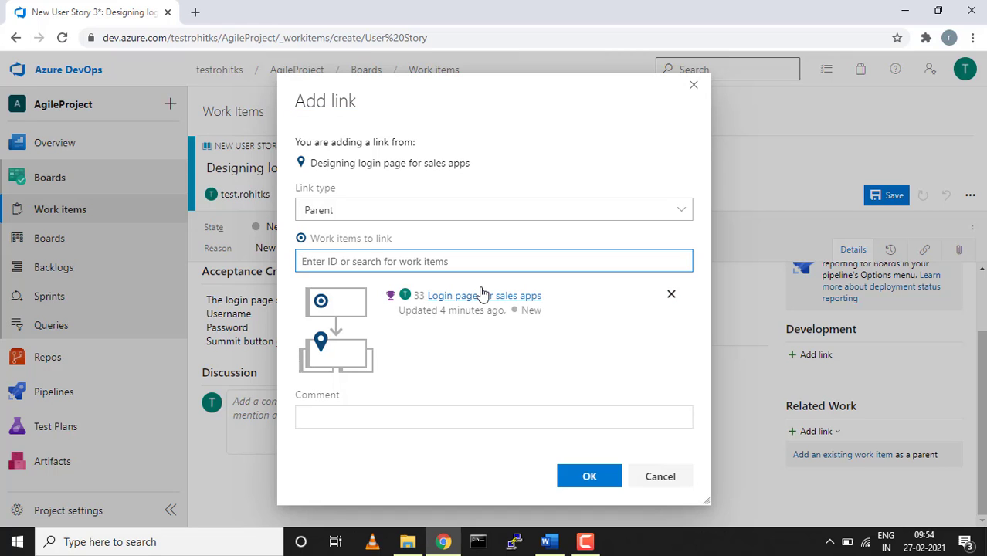
left_click(590, 478)
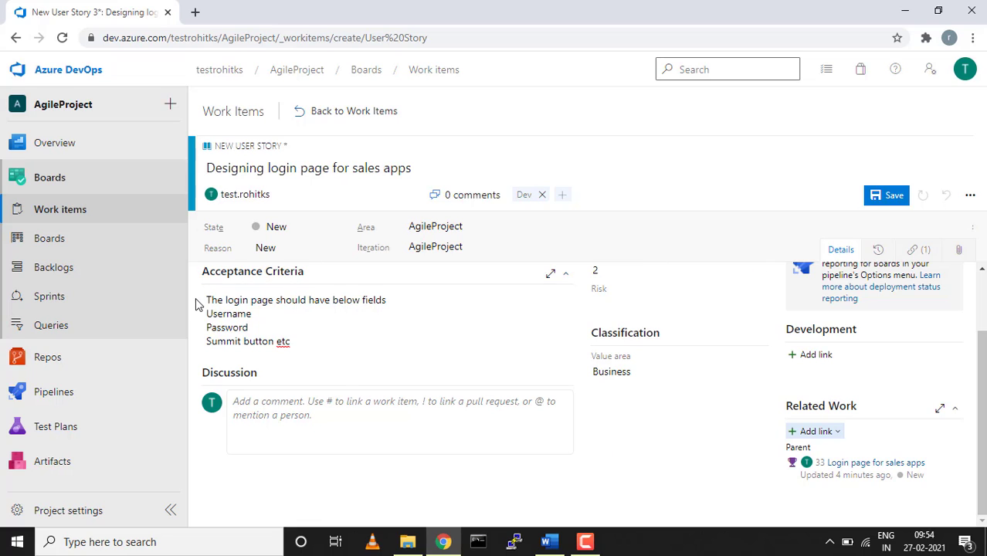
Save the story on leaving for Work items, then reopen User Story 34 from the list.
left_click(47, 214)
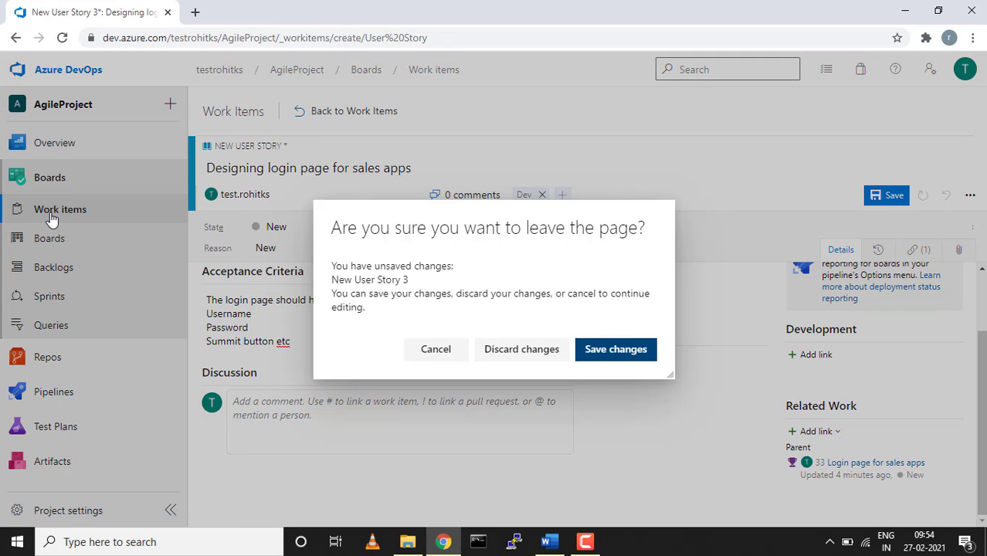
left_click(608, 349)
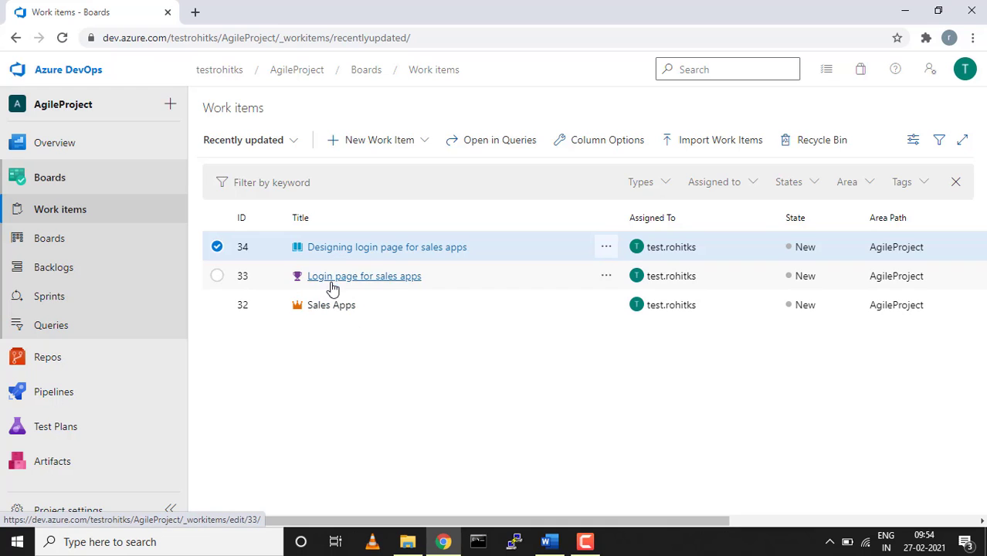
left_click(358, 248)
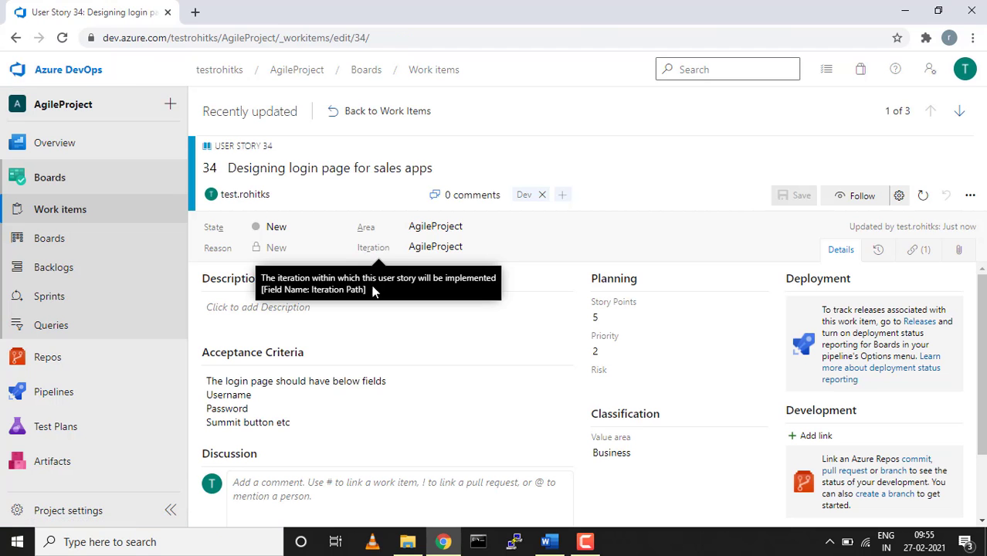
scroll(410, 401, "down", 1)
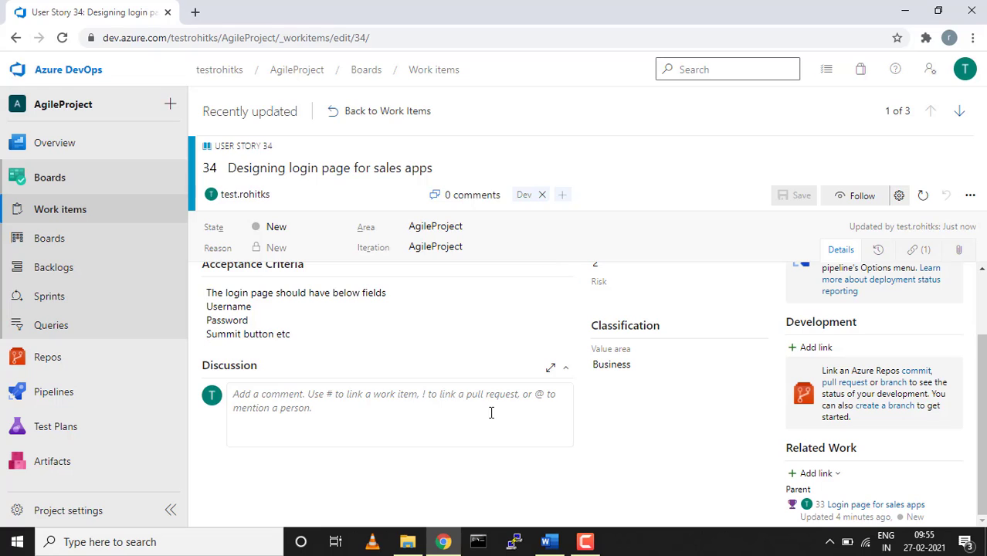
left_click(831, 478)
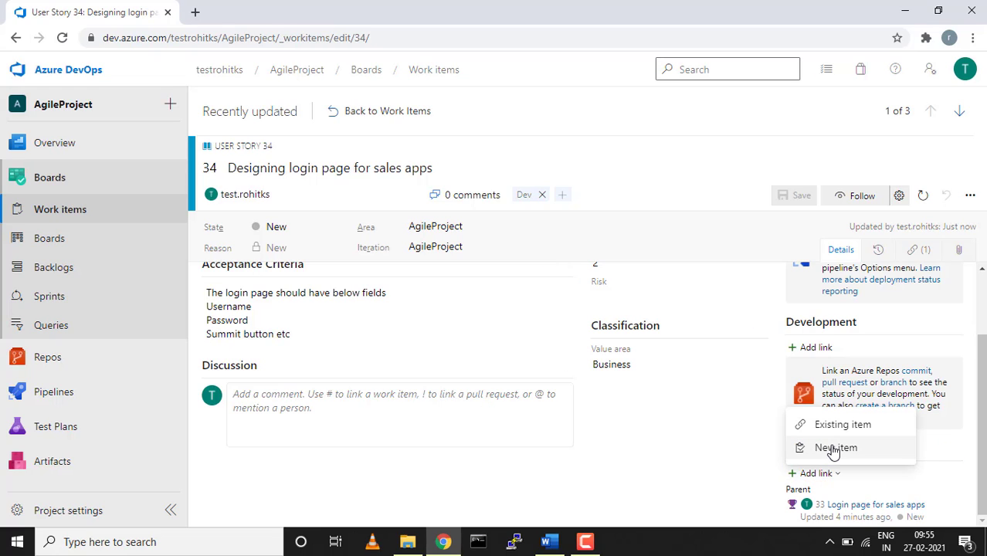
Create and save a child Task titled 'RnD on sales app login page' under User Story 34.
left_click(834, 448)
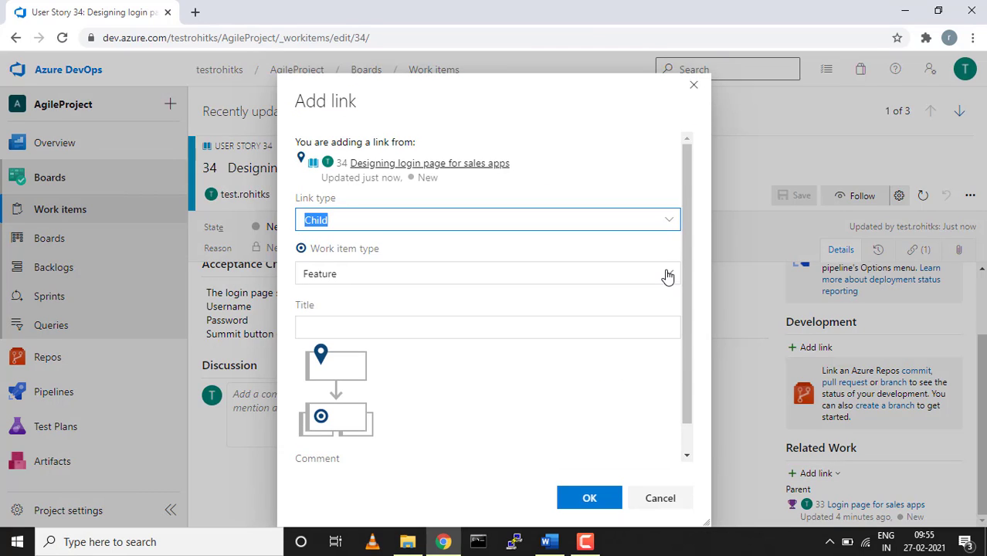
left_click(667, 274)
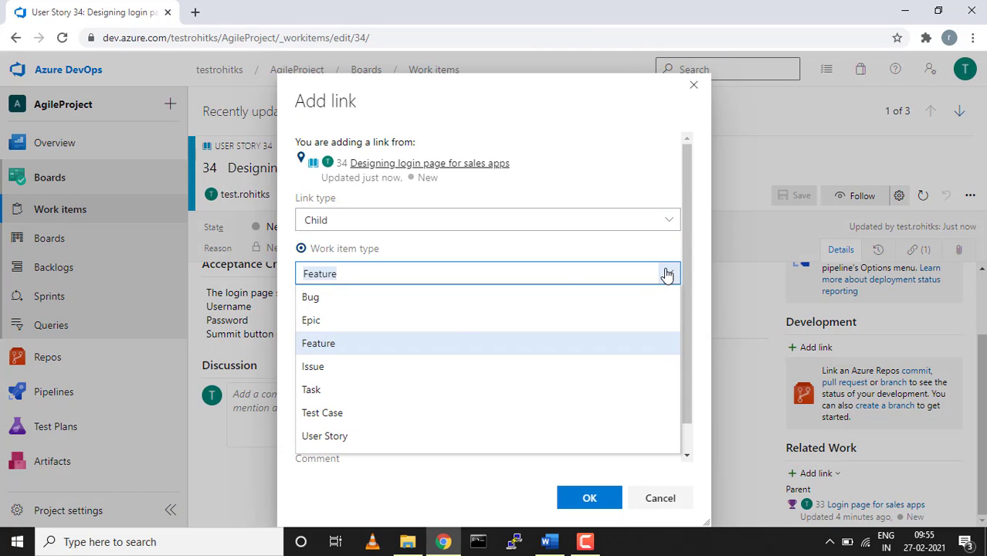
left_click(342, 389)
left_click(354, 329)
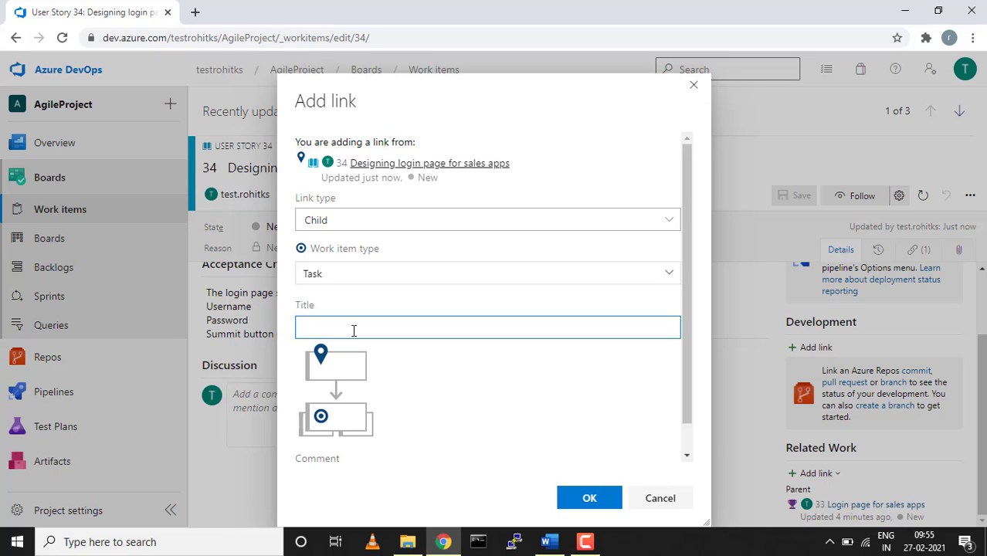
type("RN")
key("BackSpace")
type("n")
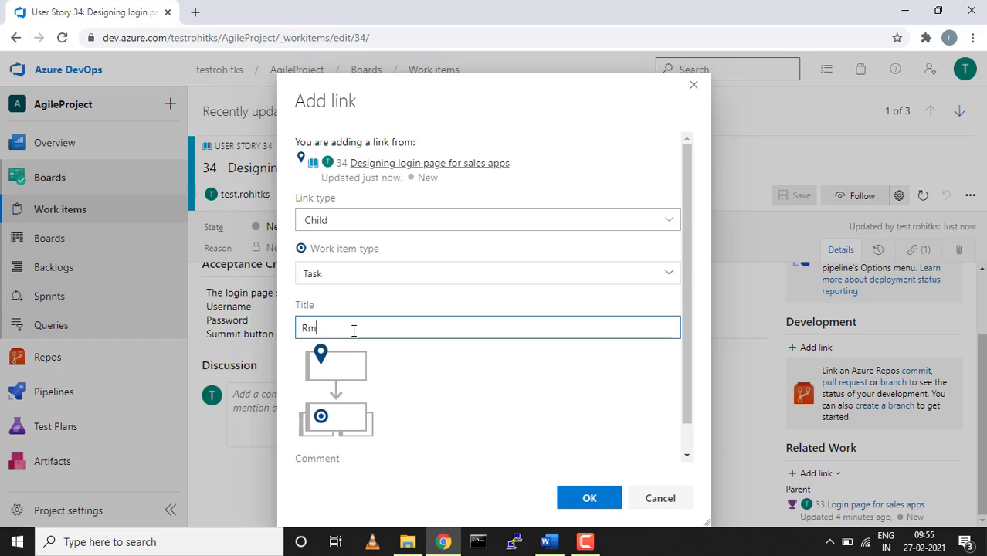
key("BackSpace")
type("nD on sales ")
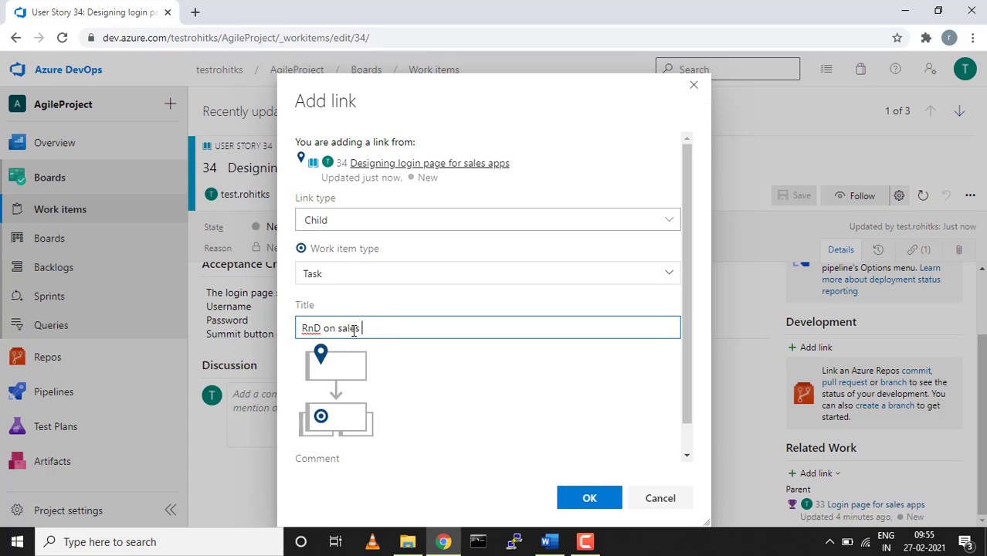
type("app login page")
left_click(591, 498)
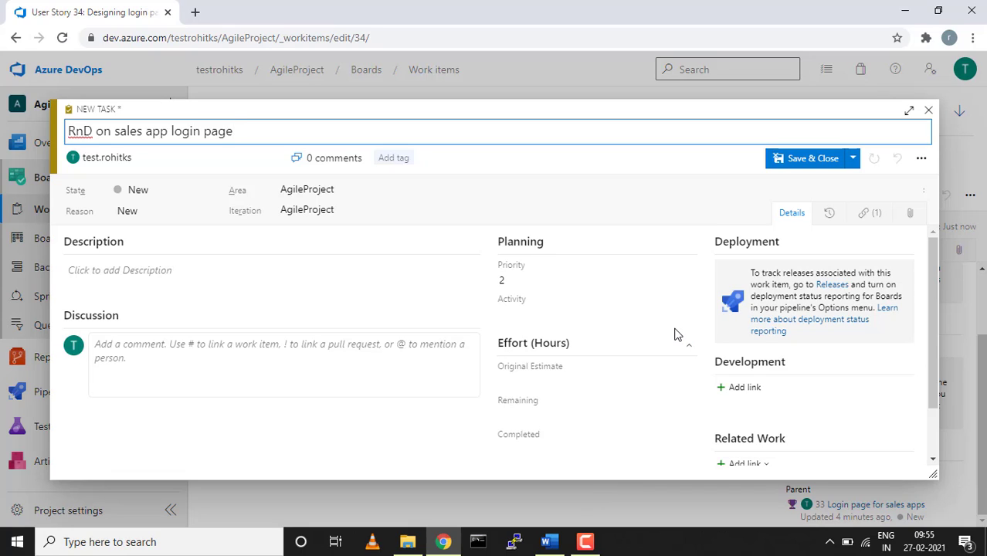
left_click(815, 157)
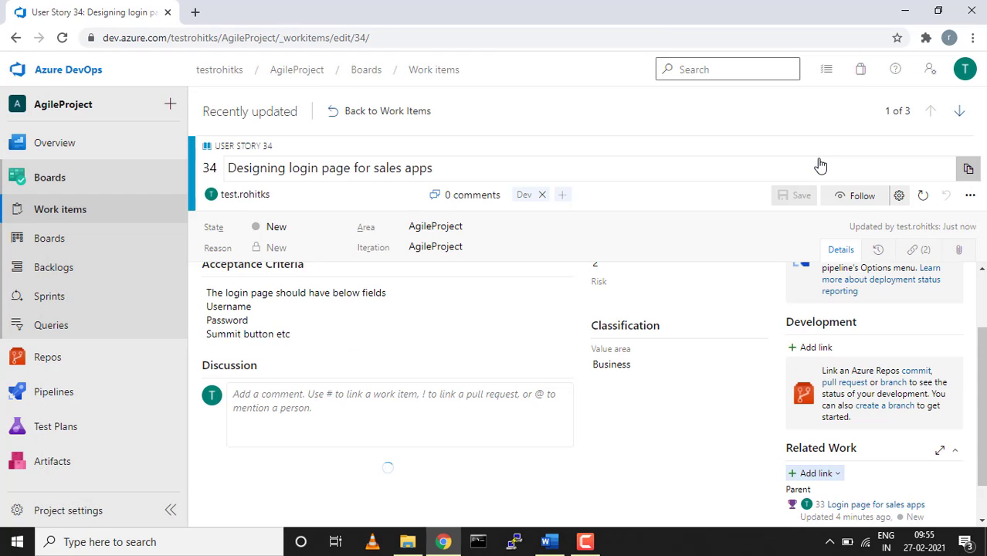
Start a second new child item titled 'Front End desigin of sales app'.
scroll(803, 339, "down", 1)
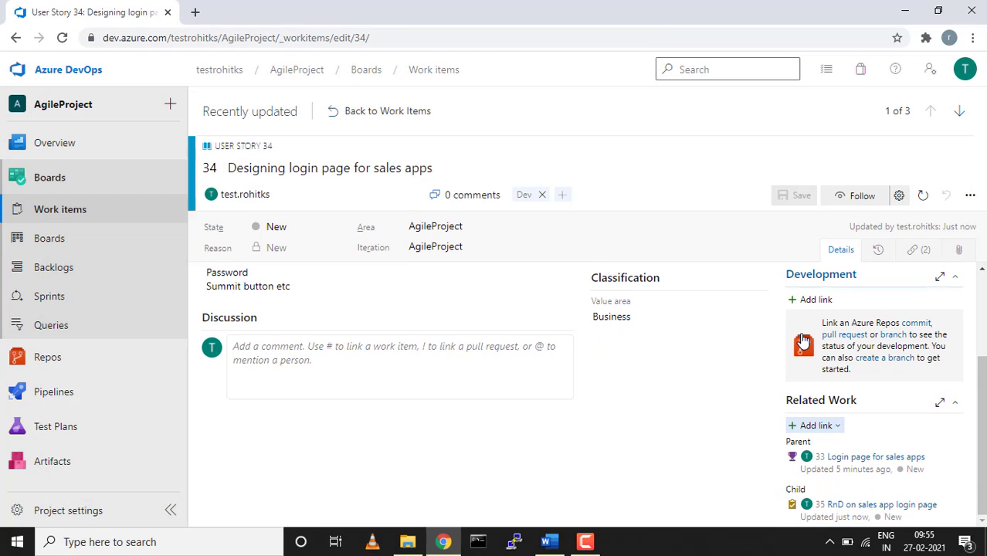
left_click(835, 428)
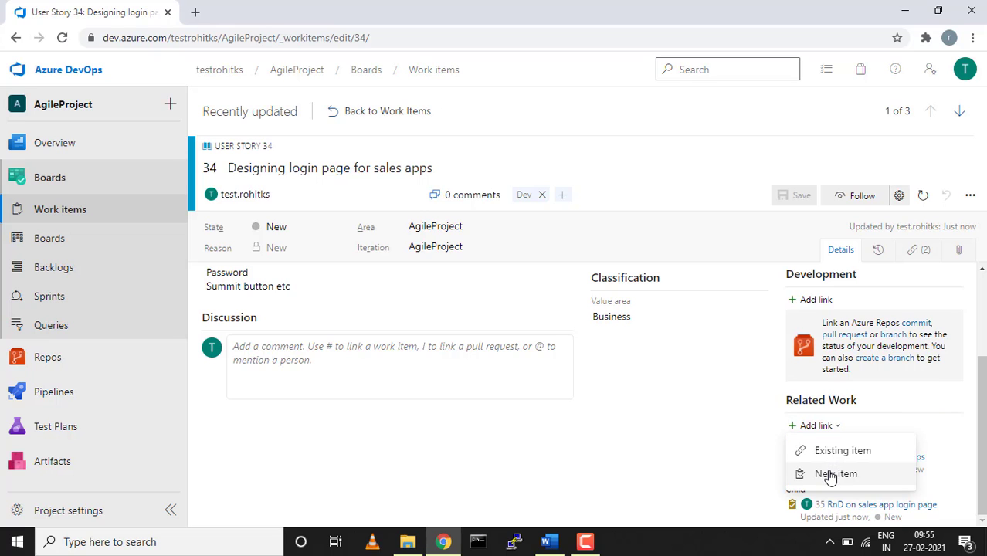
left_click(831, 473)
left_click(483, 329)
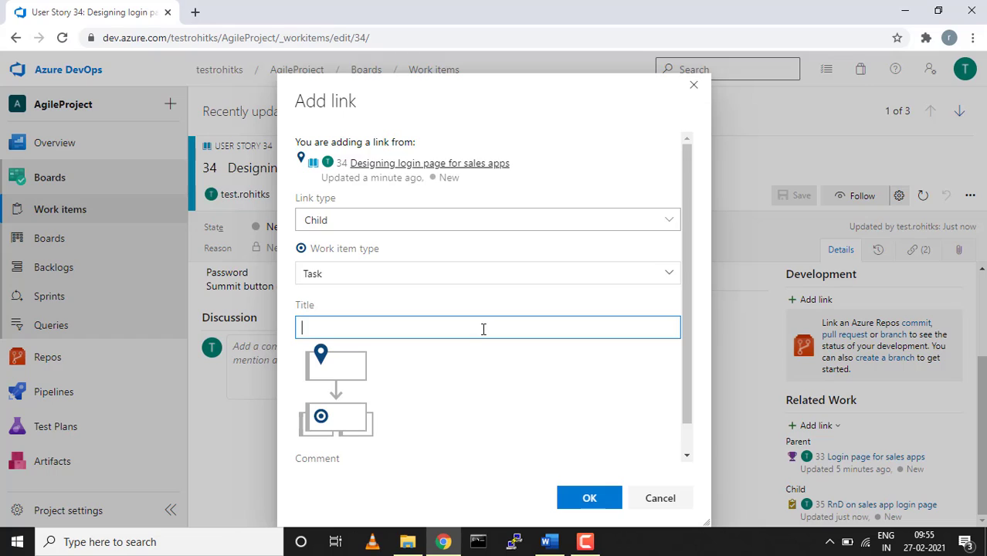
type("R")
key("BackSpace")
type("Front End desigin ")
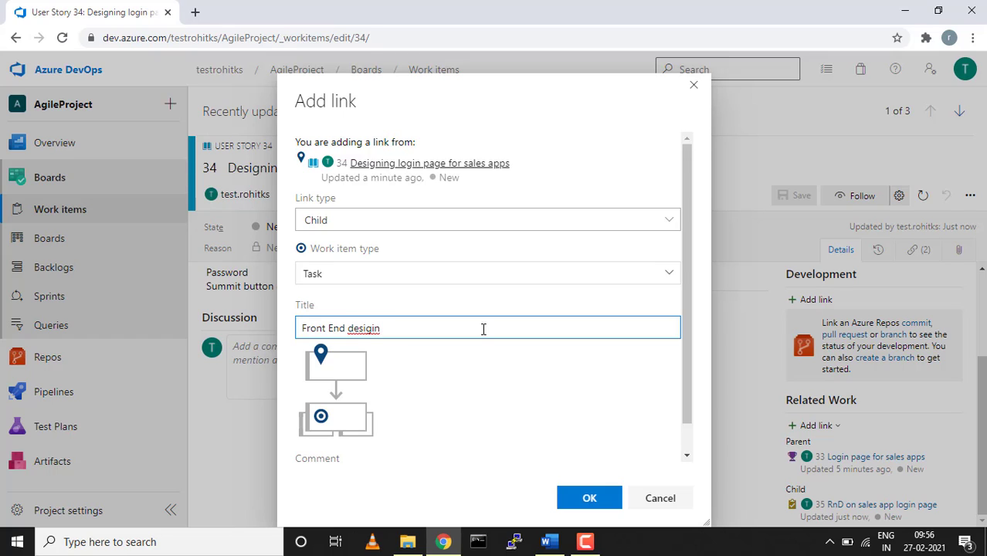
type("of sales app")
Correct 'desigin' to 'design' with the spelling suggestion, then create and save the task.
double_click(363, 329)
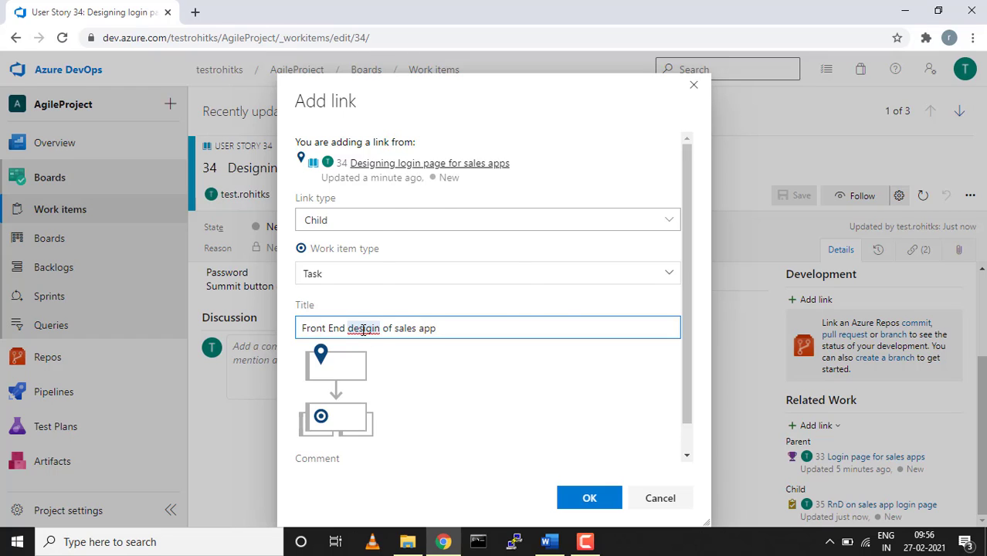
right_click(363, 329)
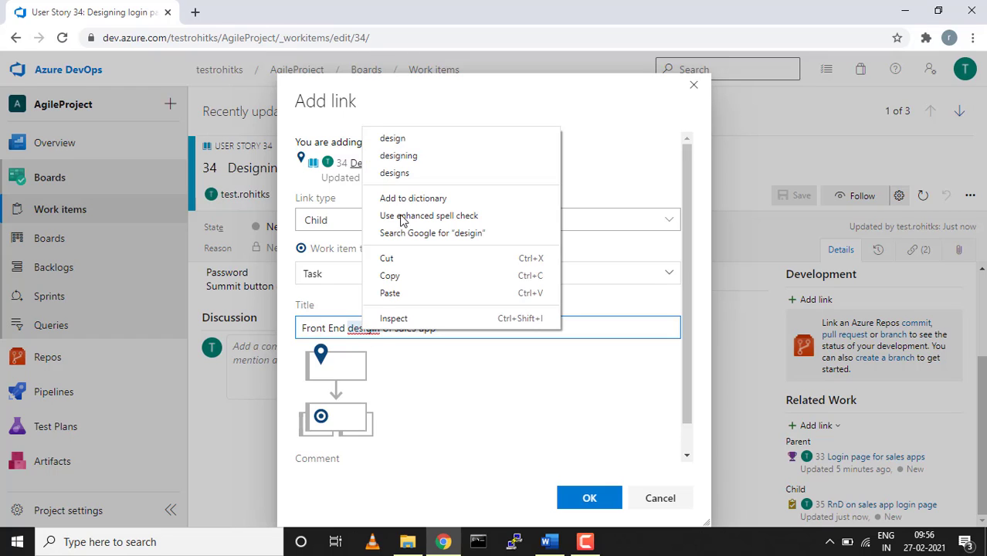
left_click(402, 140)
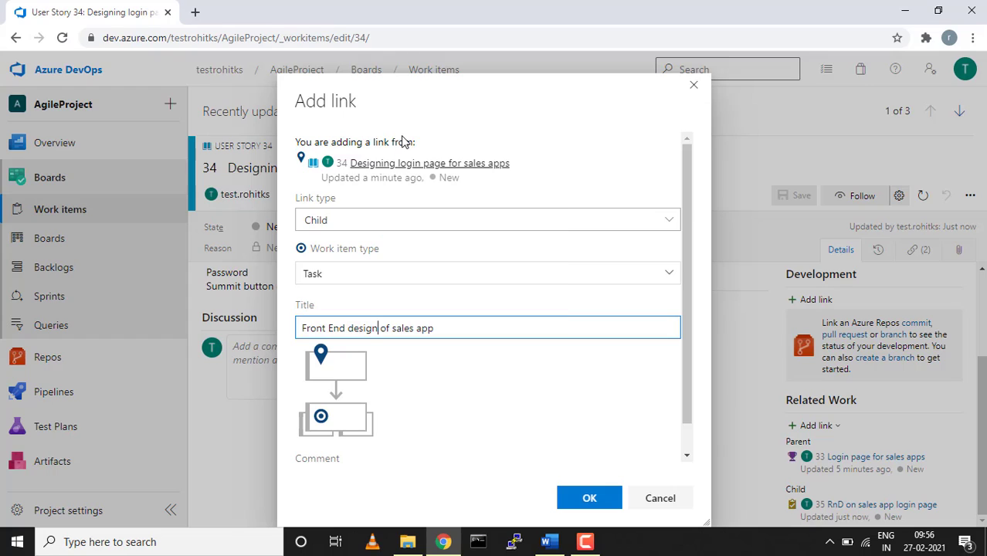
left_click(590, 501)
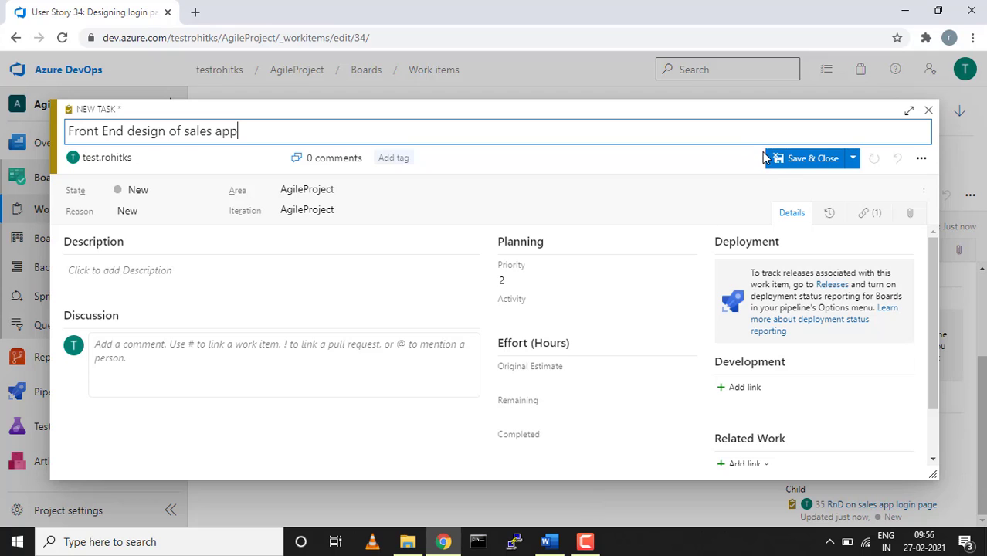
left_click(776, 160)
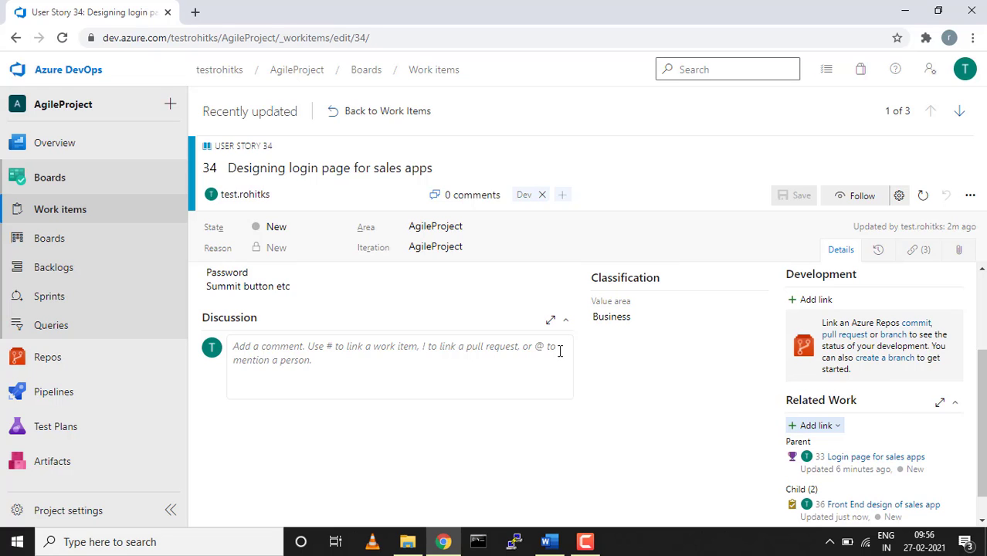
Return to Work items and open the AgileProject Team Stories board.
left_click(55, 214)
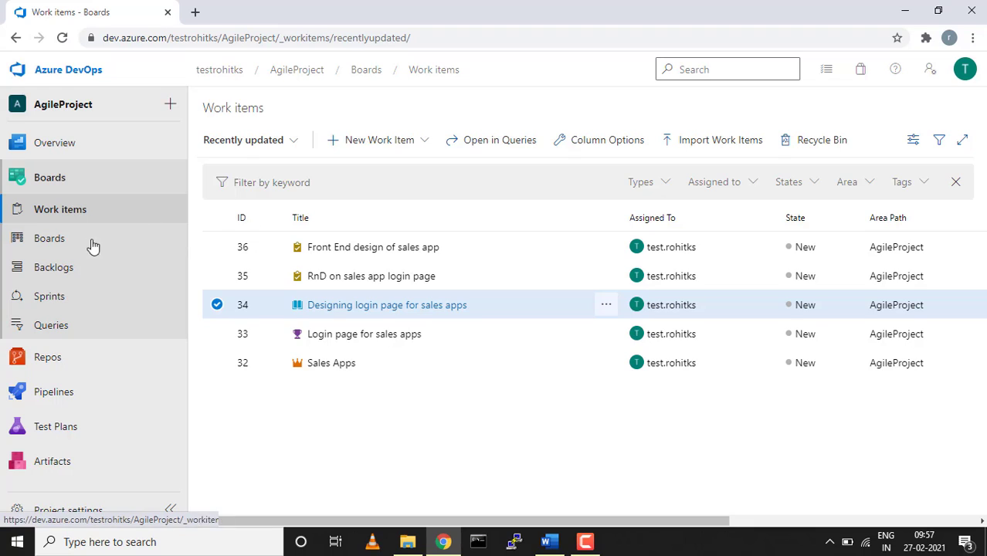
left_click(64, 242)
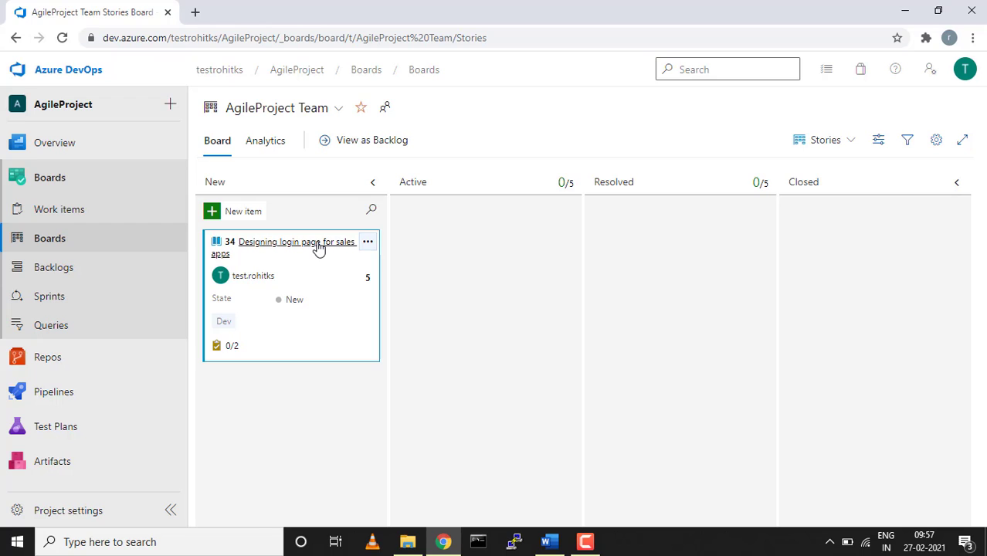
Drag story 34 into the Active column, expand its two tasks, and open the team backlog.
left_click_drag(319, 247, 502, 229)
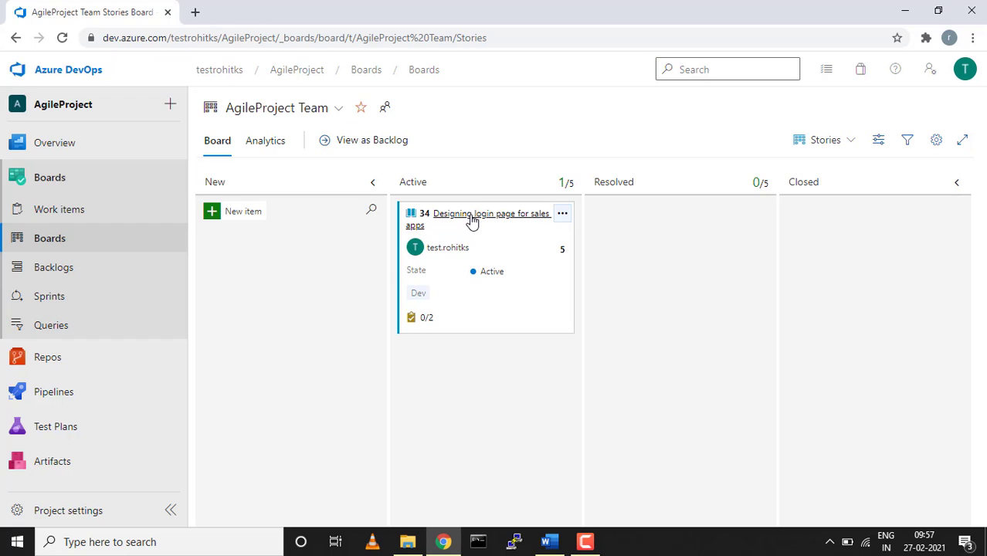
mouse_move(473, 220)
left_mouse_down()
mouse_move(624, 224)
mouse_move(661, 214)
mouse_move(848, 223)
mouse_move(623, 248)
mouse_move(464, 221)
left_mouse_up()
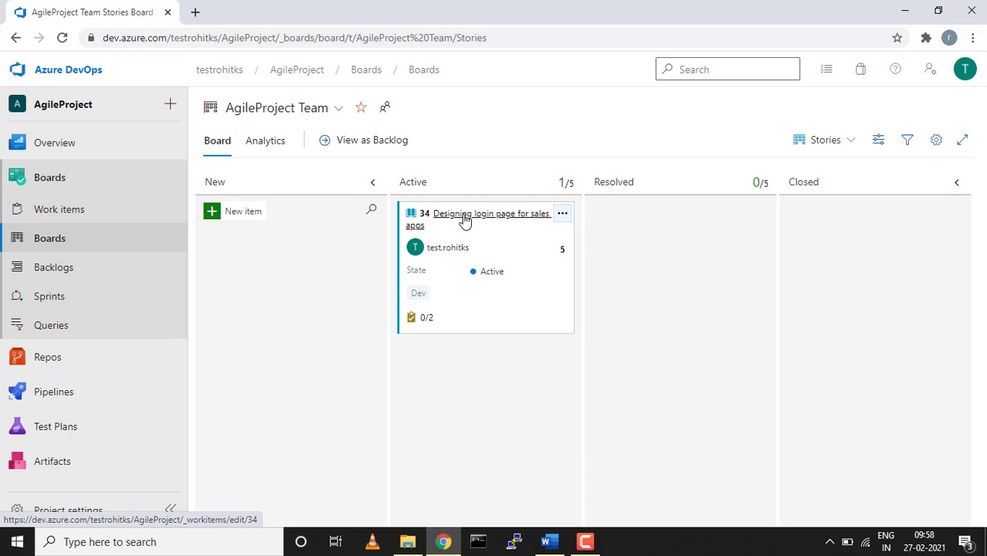
left_click(425, 319)
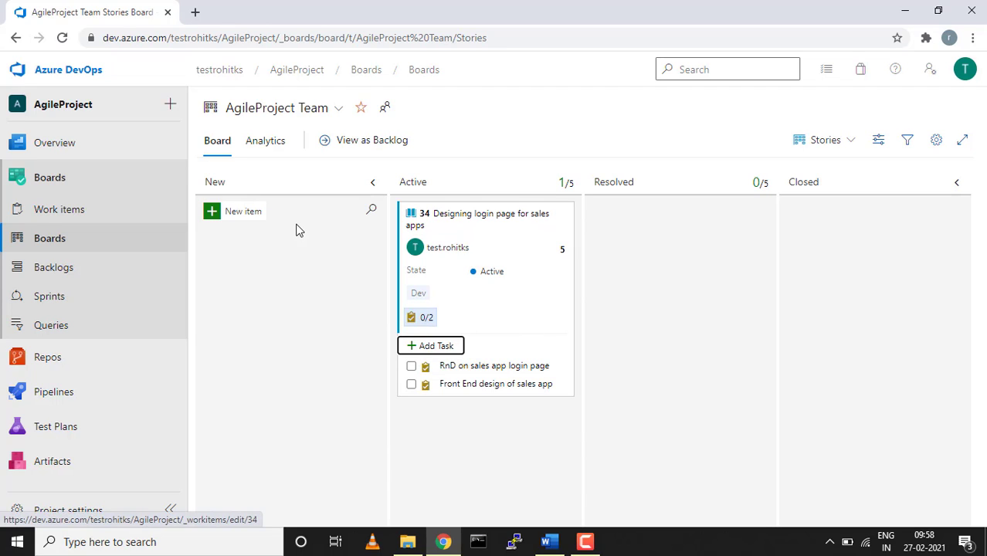
left_click(60, 269)
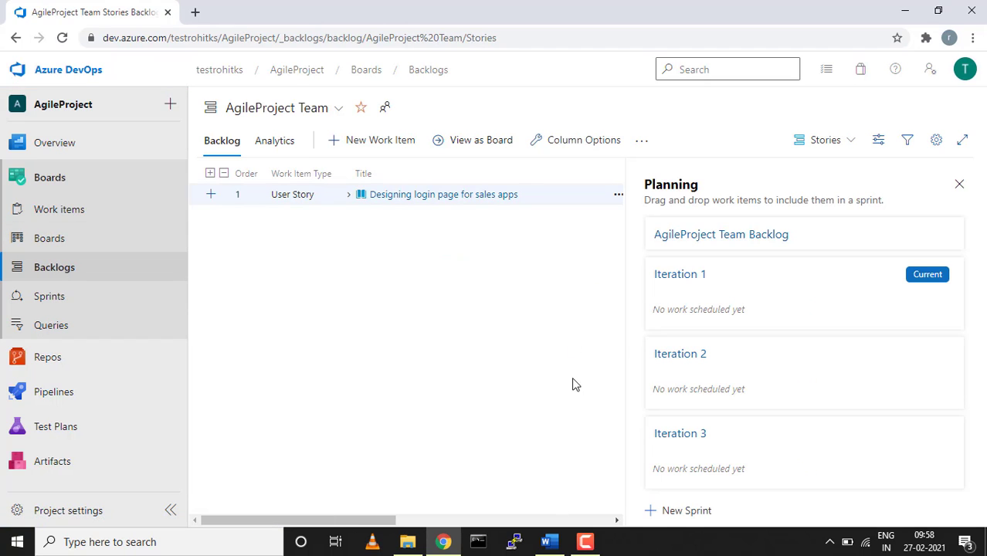
Expand the login-page story row to show its two child tasks, then go to Project settings.
left_click(346, 197)
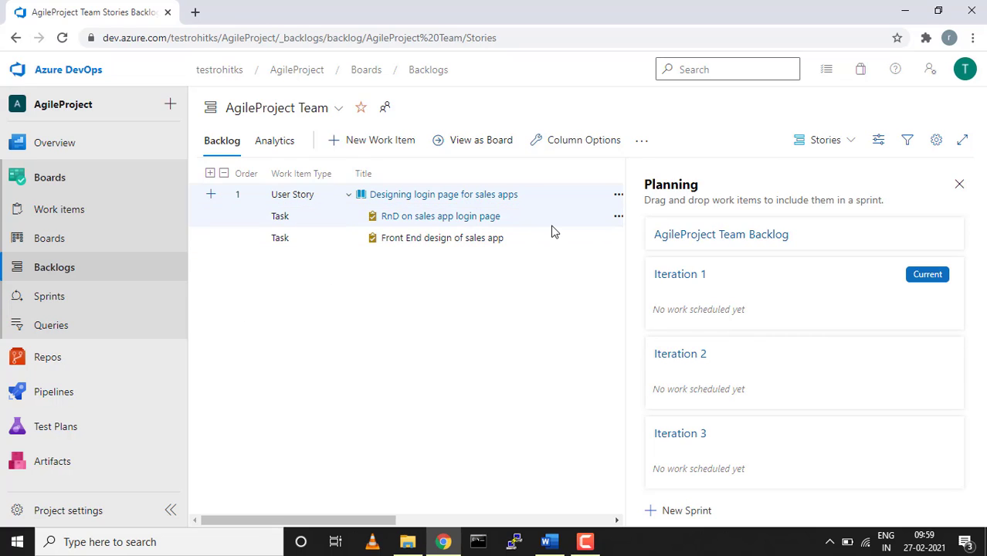
left_click(63, 510)
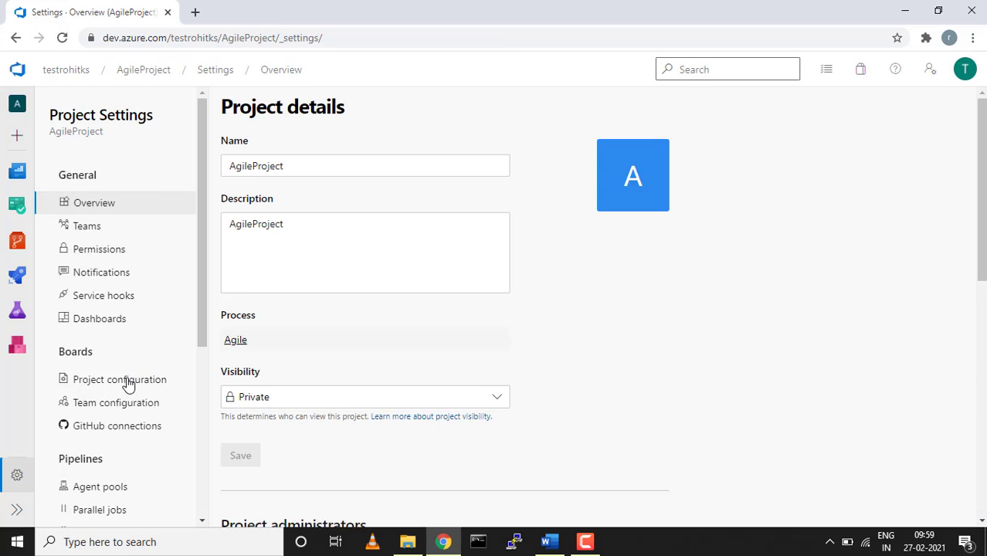
In Iterations, date the AgileProject root from 2/27/2021 to 7/31/2021.
left_click(125, 380)
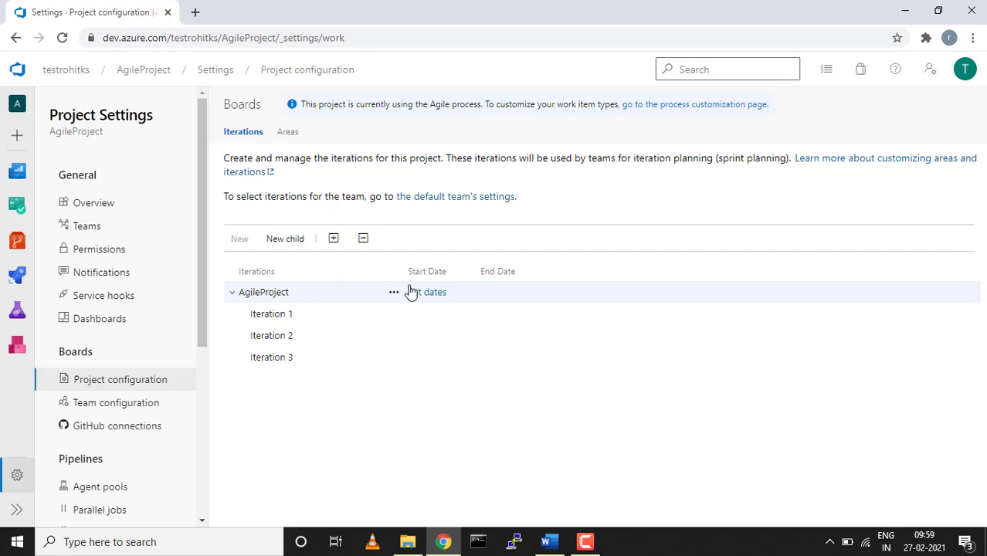
left_click(426, 293)
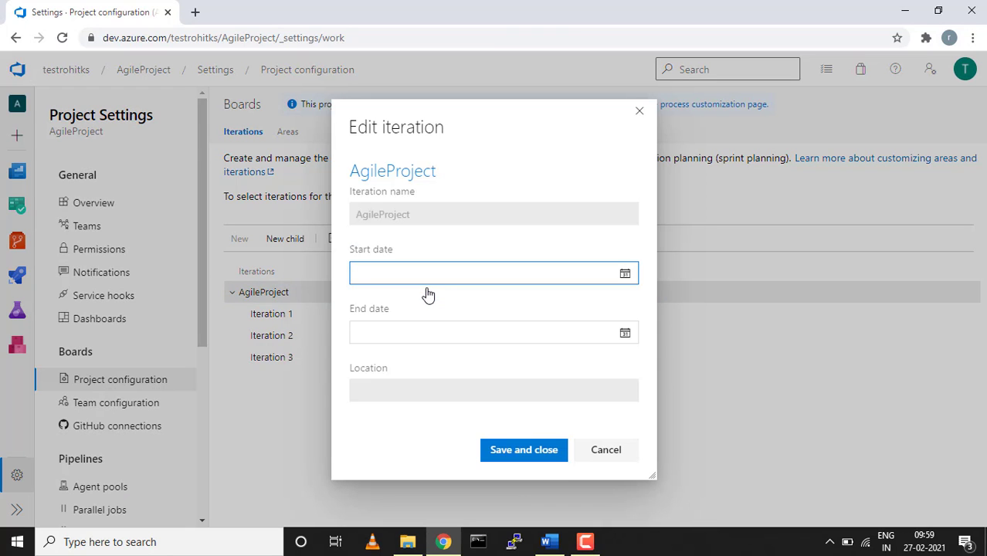
left_click(626, 276)
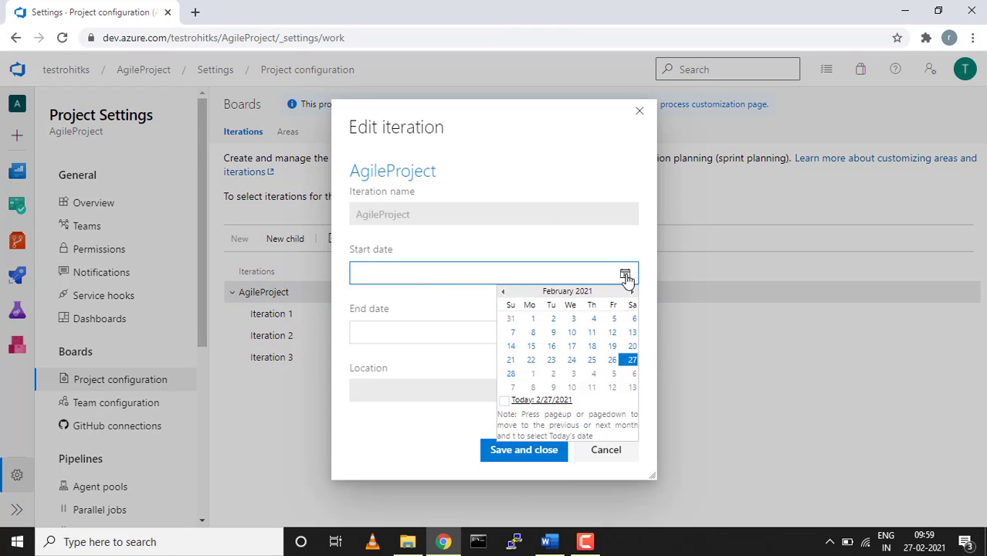
left_click(630, 360)
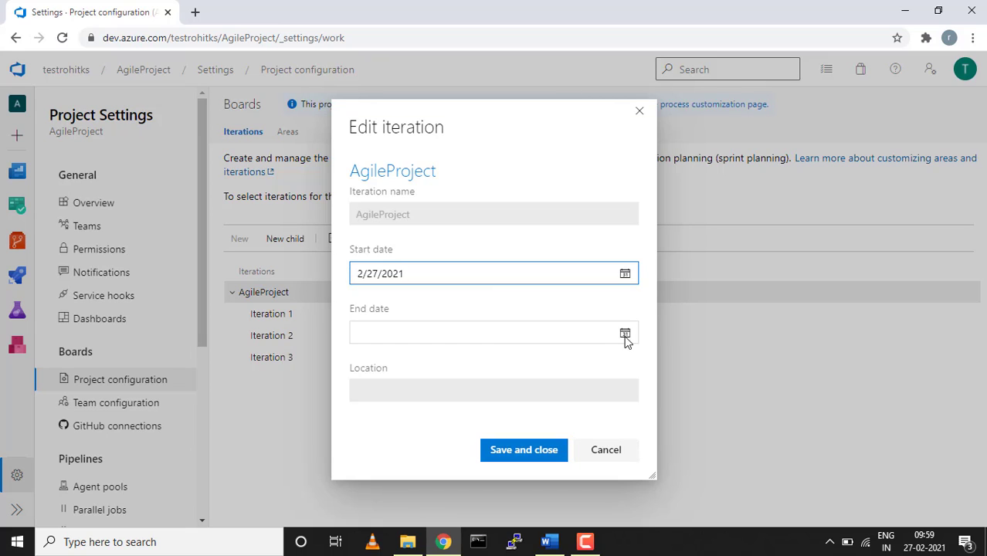
left_click(625, 333)
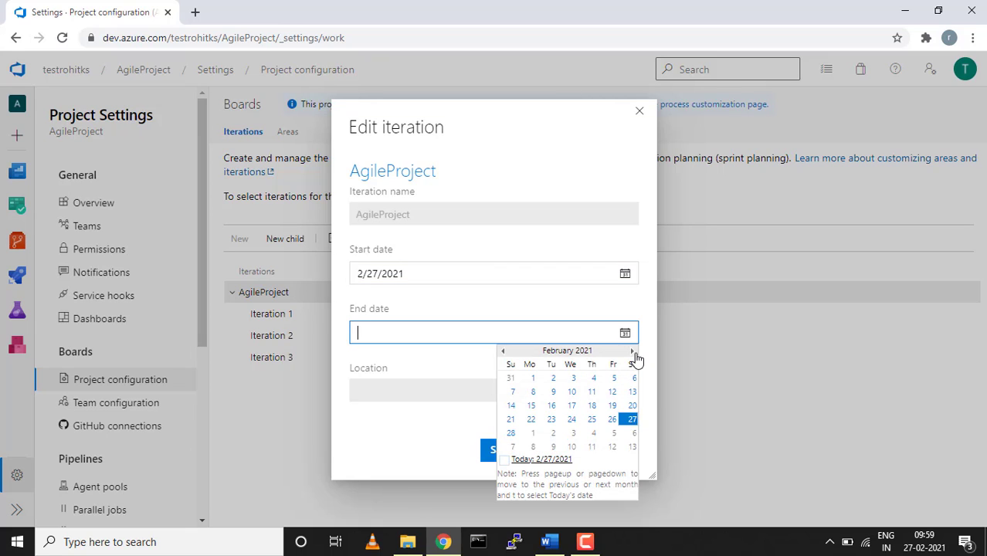
left_click(631, 352)
left_click(632, 352)
left_click(632, 351)
left_click(632, 352)
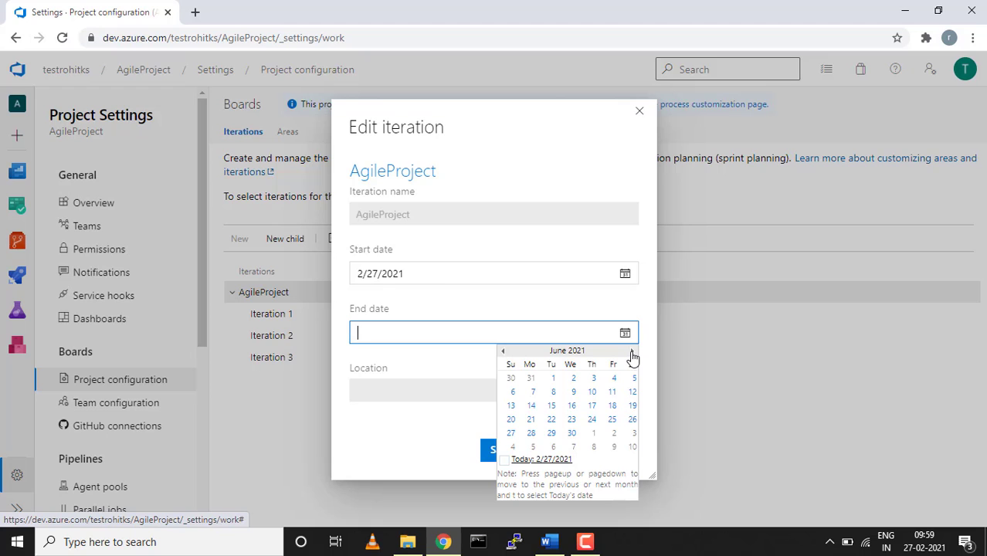
left_click(631, 351)
left_click(631, 433)
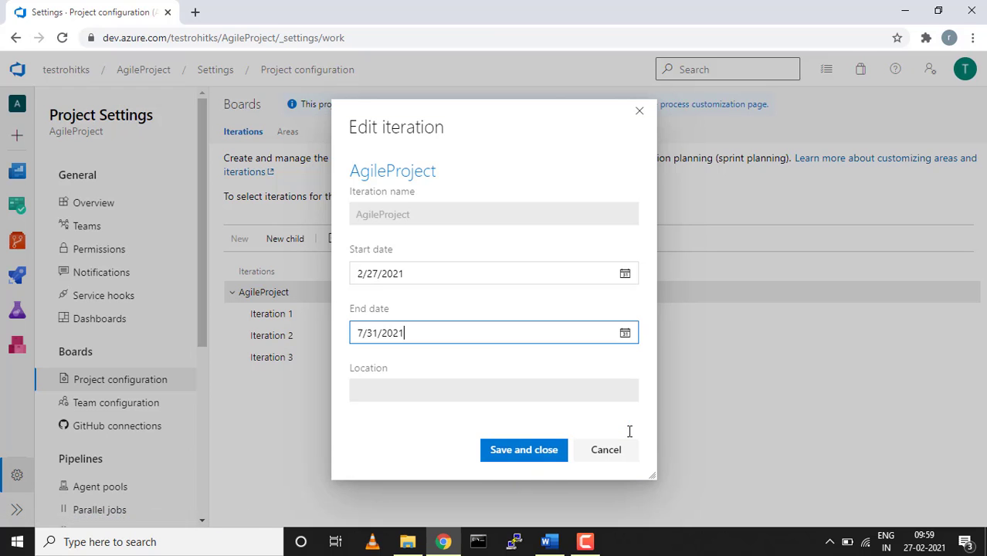
left_click(533, 457)
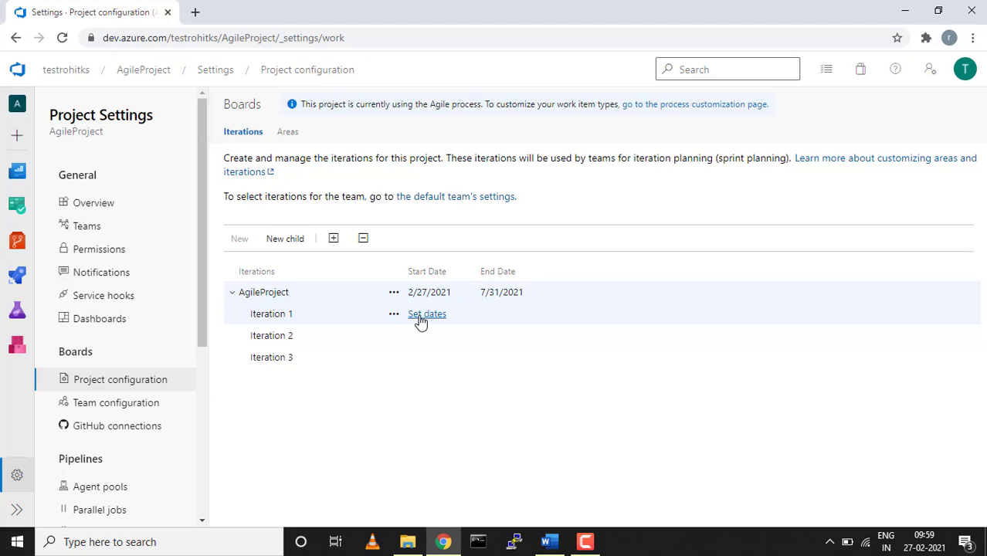
Schedule Iteration 1 from 2/27/2021 to 3/6/2021.
left_click(421, 322)
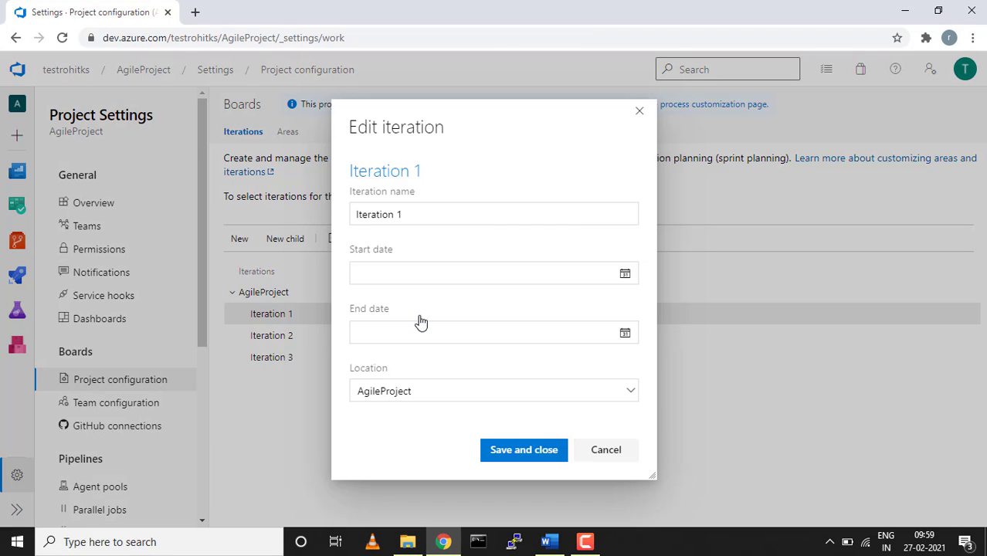
left_click(624, 275)
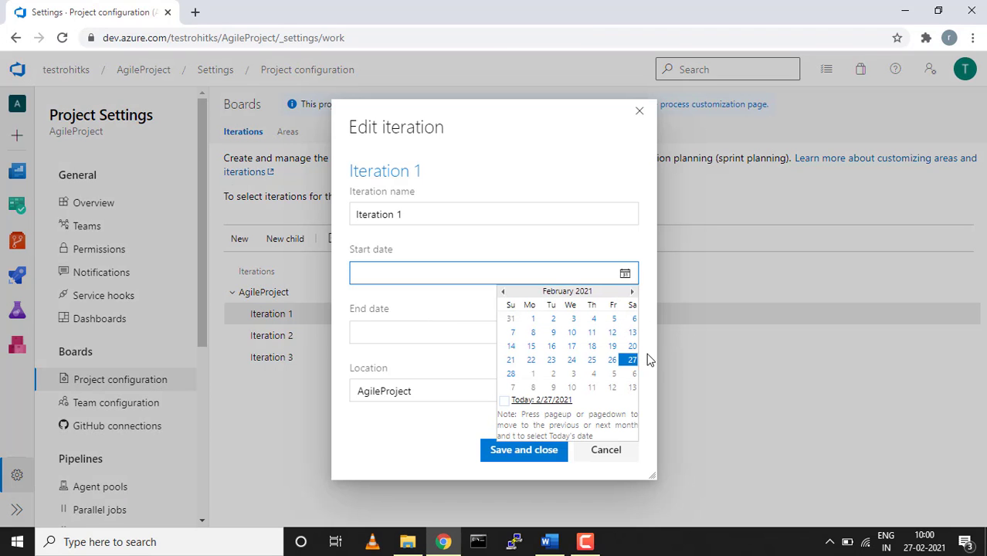
left_click(633, 358)
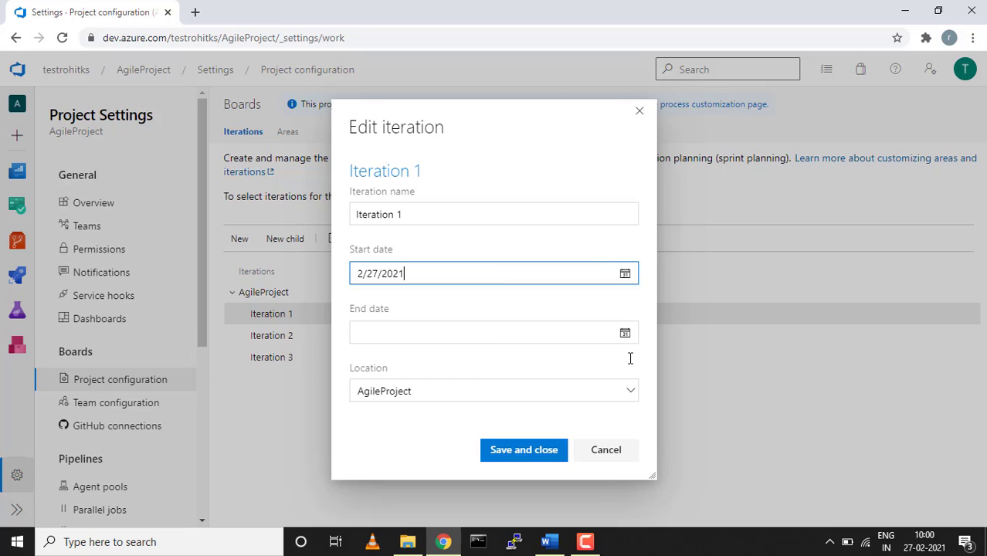
left_click(625, 333)
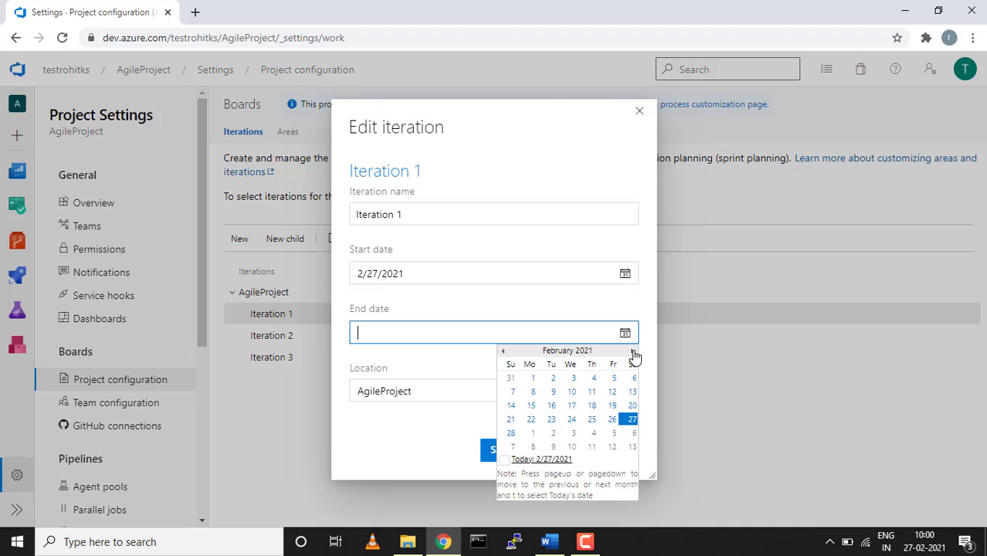
left_click(632, 351)
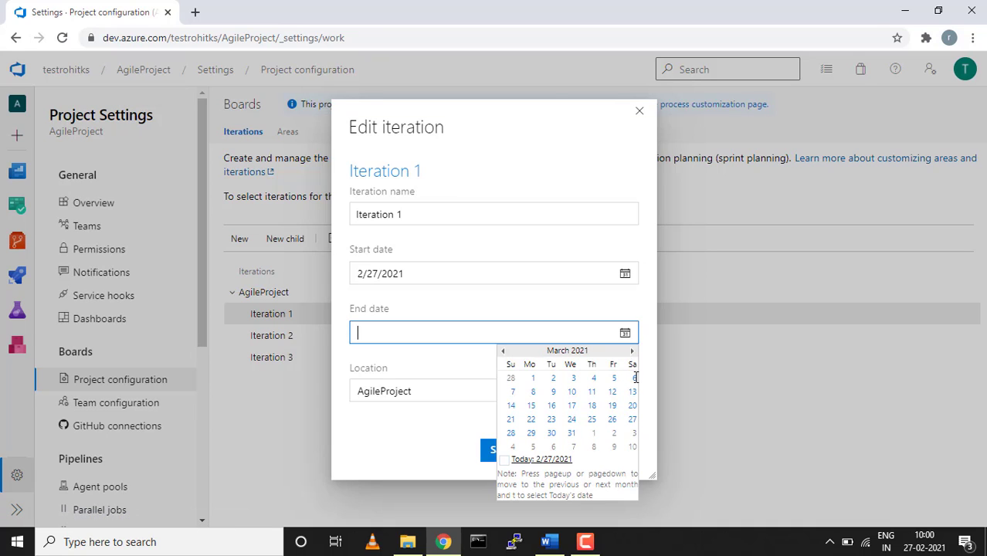
left_click(633, 377)
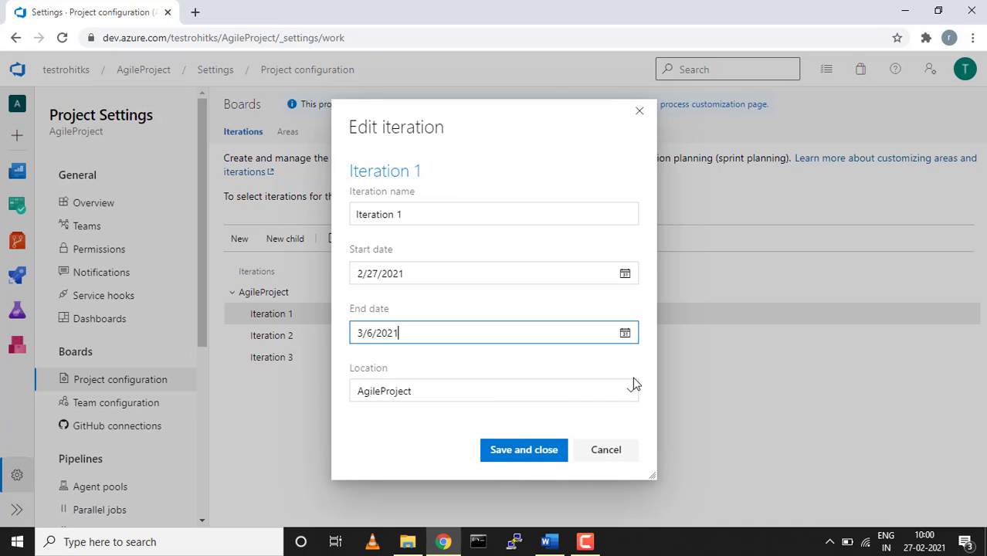
left_click(525, 451)
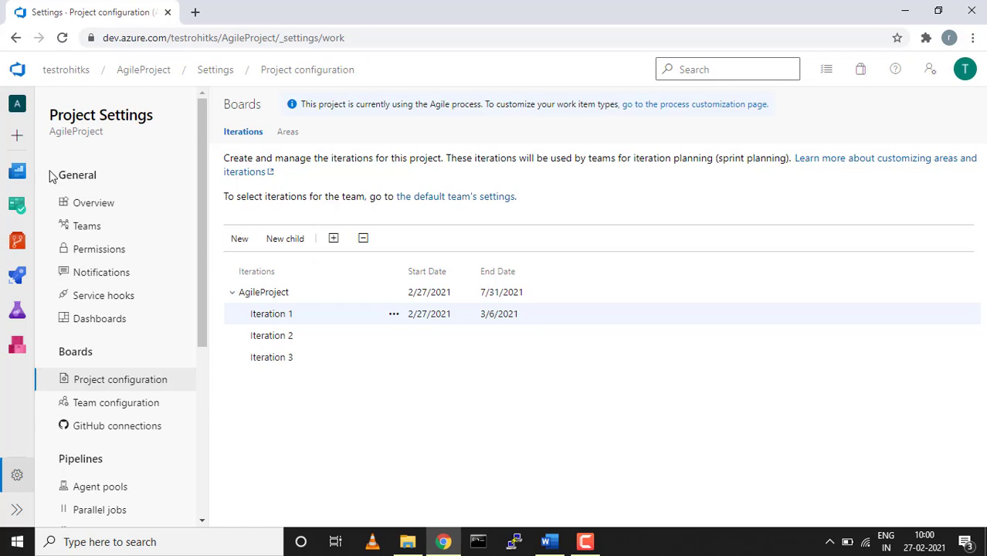
Open the AgileProject Team backlog and note Iteration 1's 5 working days in Planning.
mouse_move(17, 207)
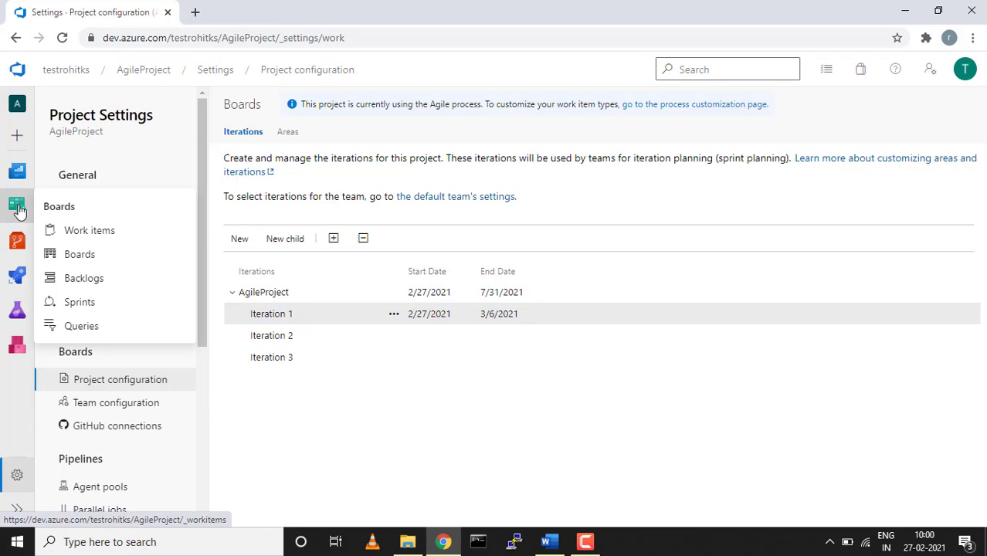
left_click(81, 233)
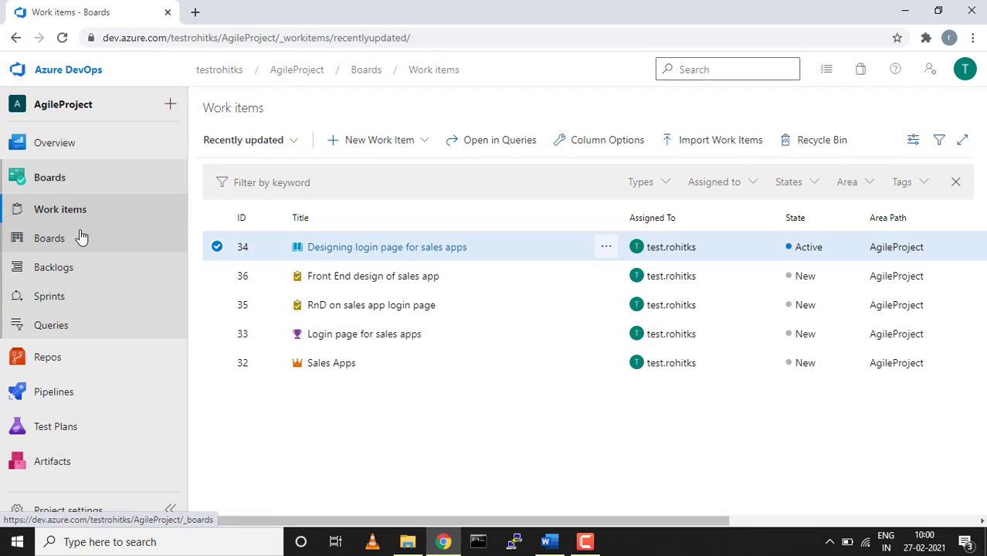
left_click(53, 268)
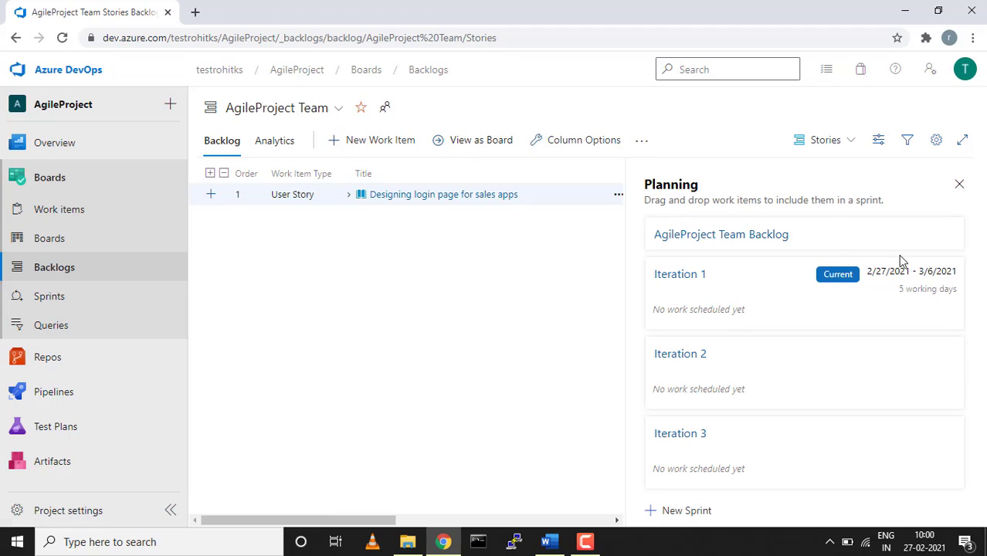
left_click_drag(898, 293, 957, 294)
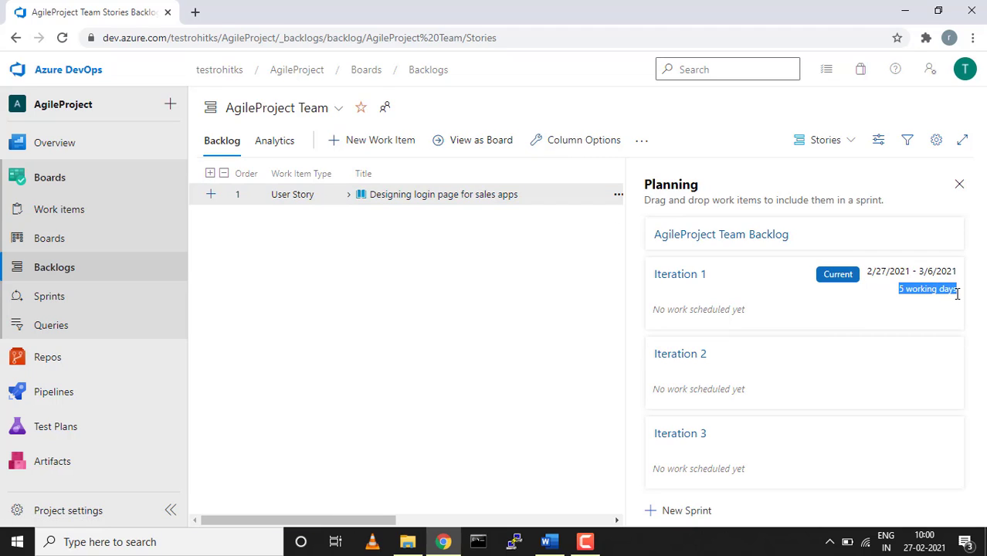
Check that the team's working days are Monday–Friday in team settings, then cancel without changes.
left_click(937, 140)
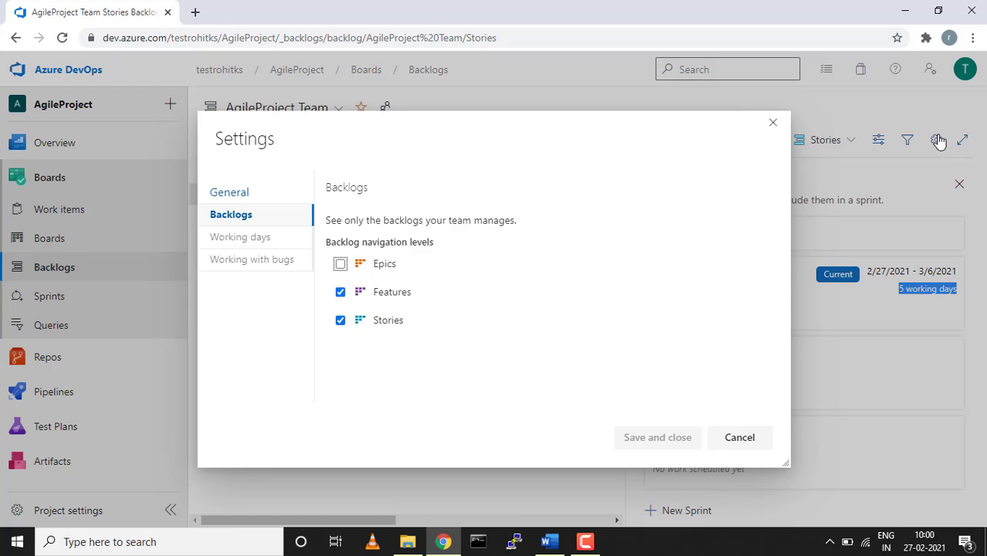
left_click(264, 239)
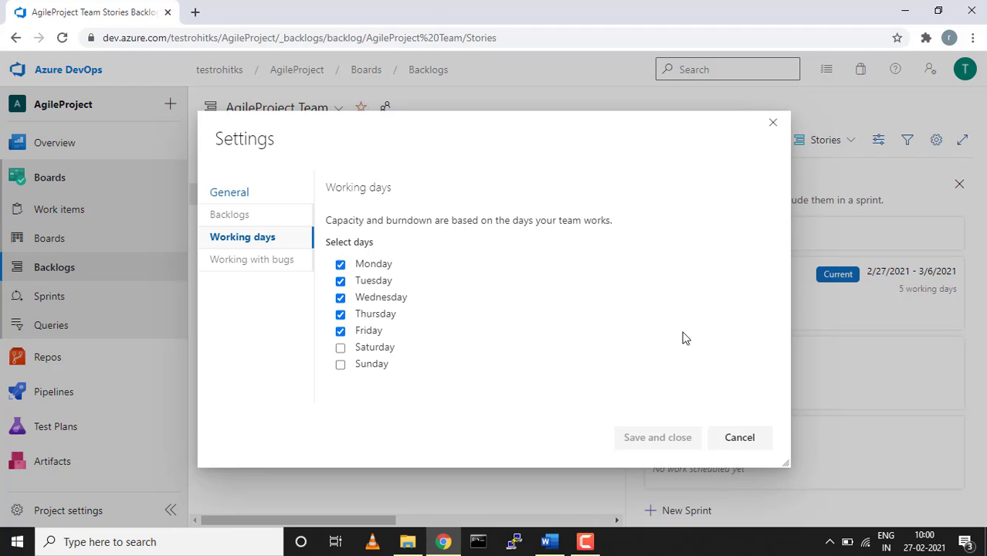
left_click(755, 441)
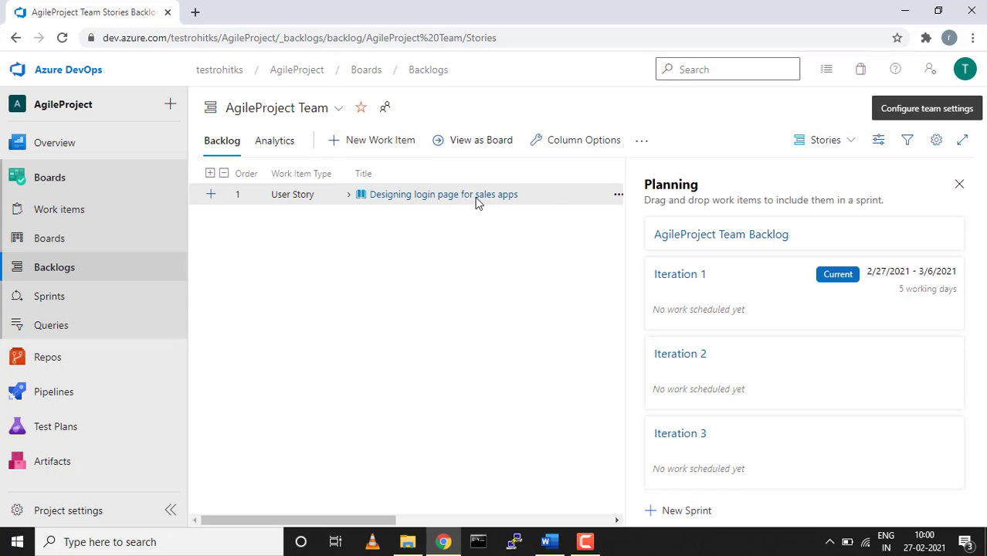
Drag story 34 with tasks 35 and 36 onto Iteration 1 and view its sprint taskboard.
left_click(349, 197)
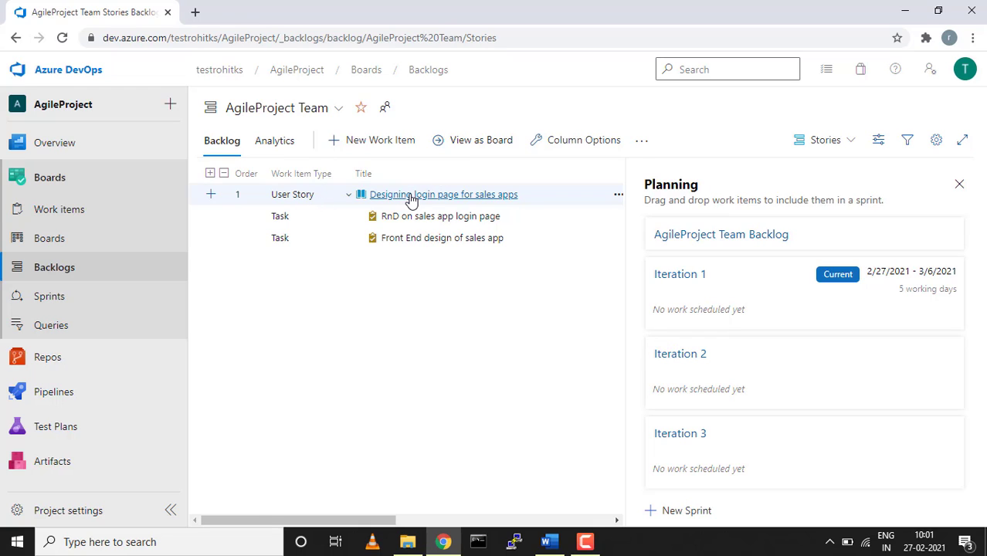
left_click_drag(411, 199, 703, 311)
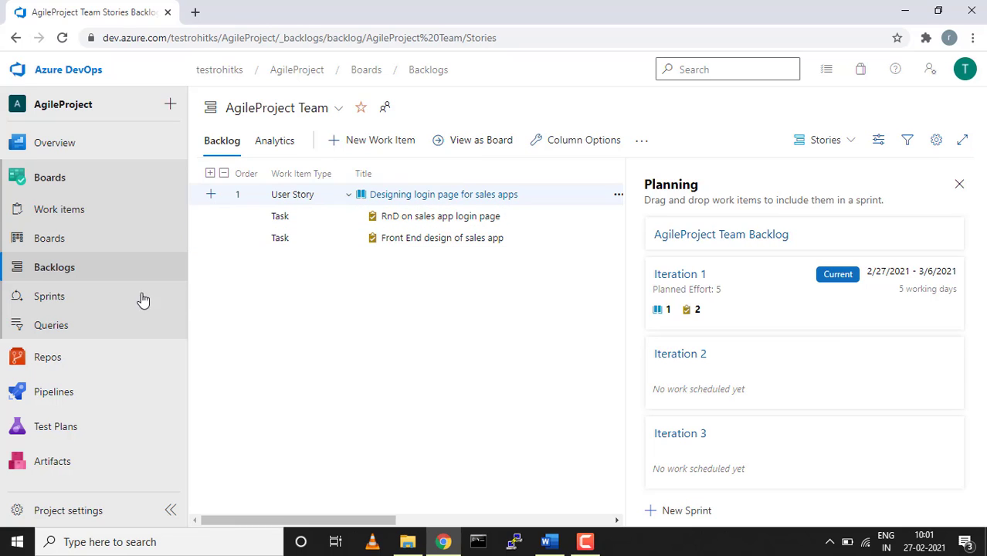
left_click(58, 307)
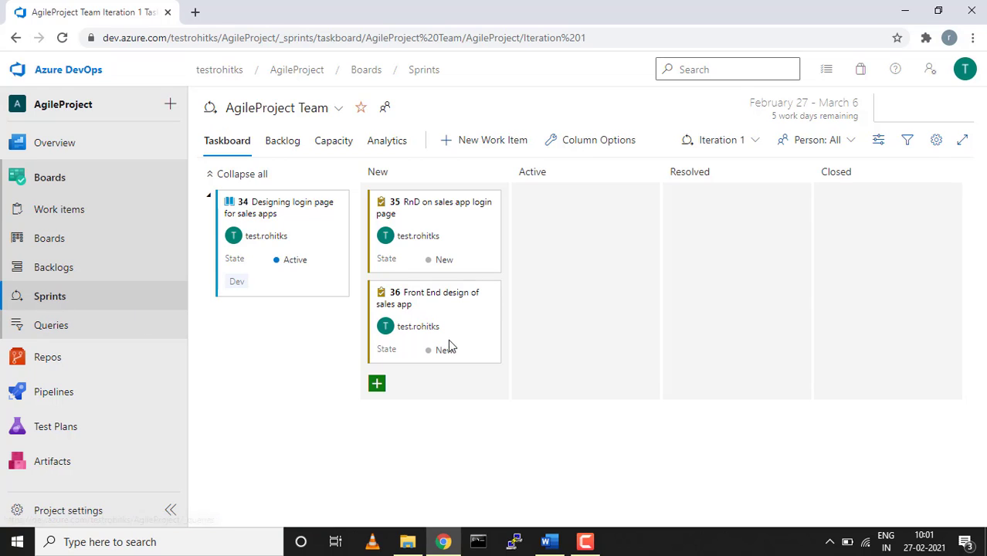
Show Iteration 1's sprint backlog with the login-page story expanded to its two New tasks.
mouse_move(465, 335)
left_click(294, 149)
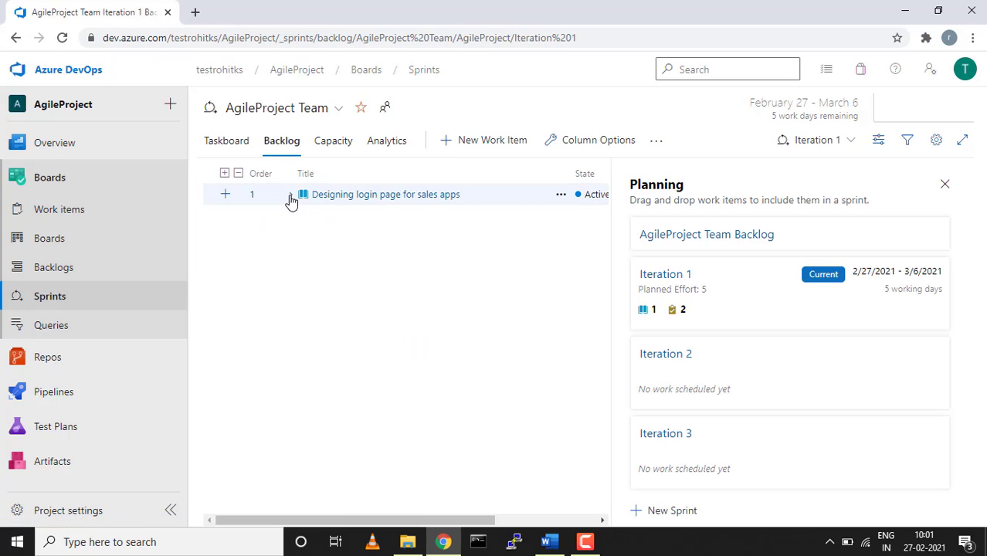
left_click(290, 197)
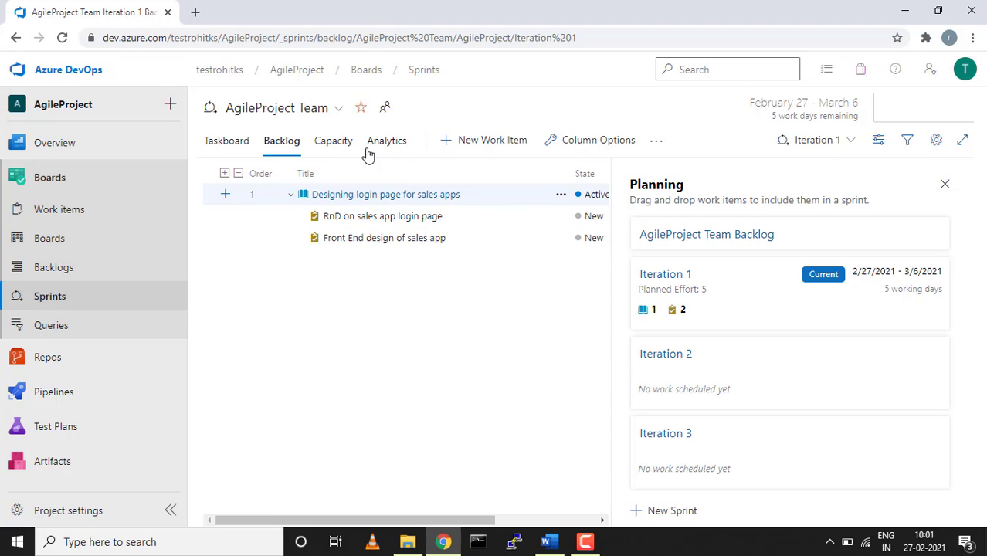
Set the team member's capacity activity to Deployment, then discard it and open Burndown analytics.
left_click(342, 146)
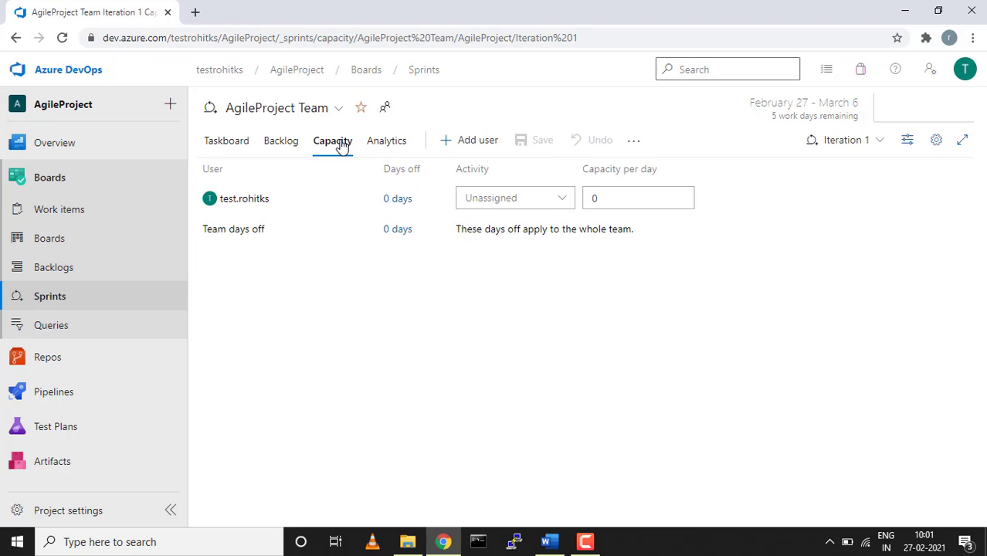
left_click(565, 204)
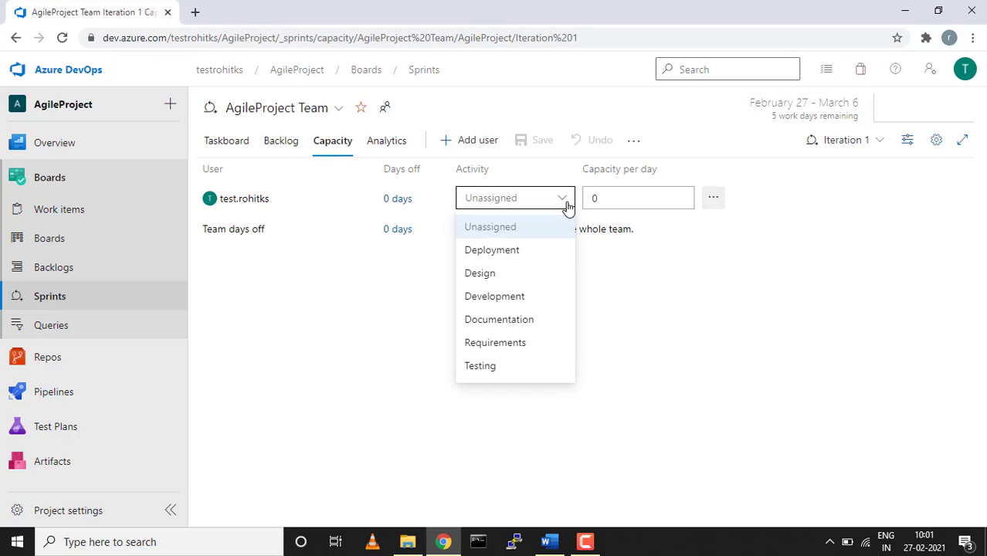
left_click(536, 256)
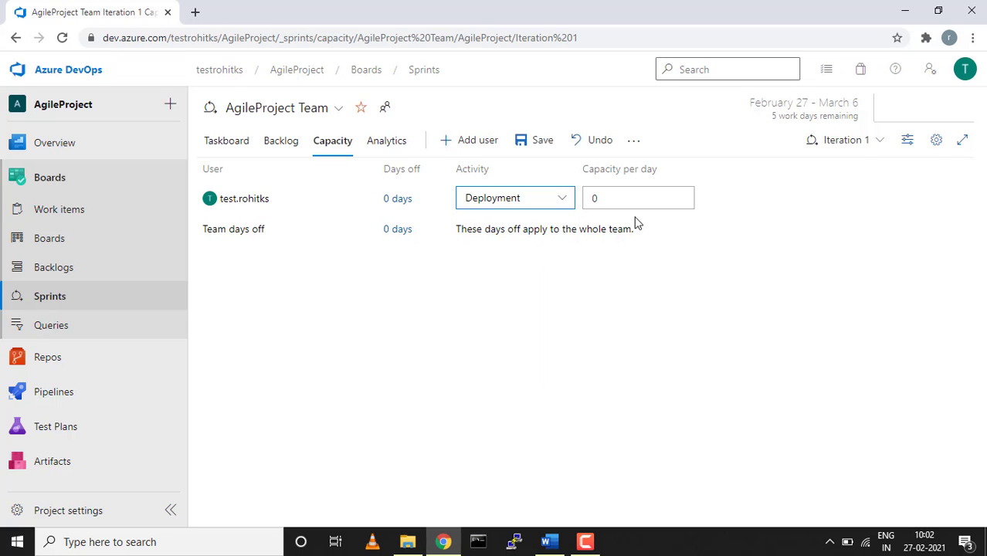
left_click(564, 199)
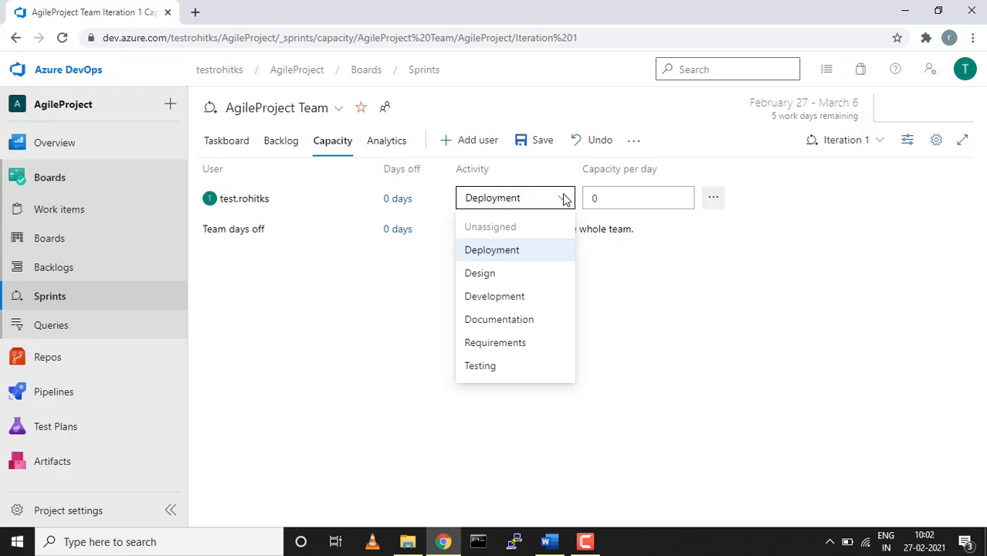
left_click(391, 315)
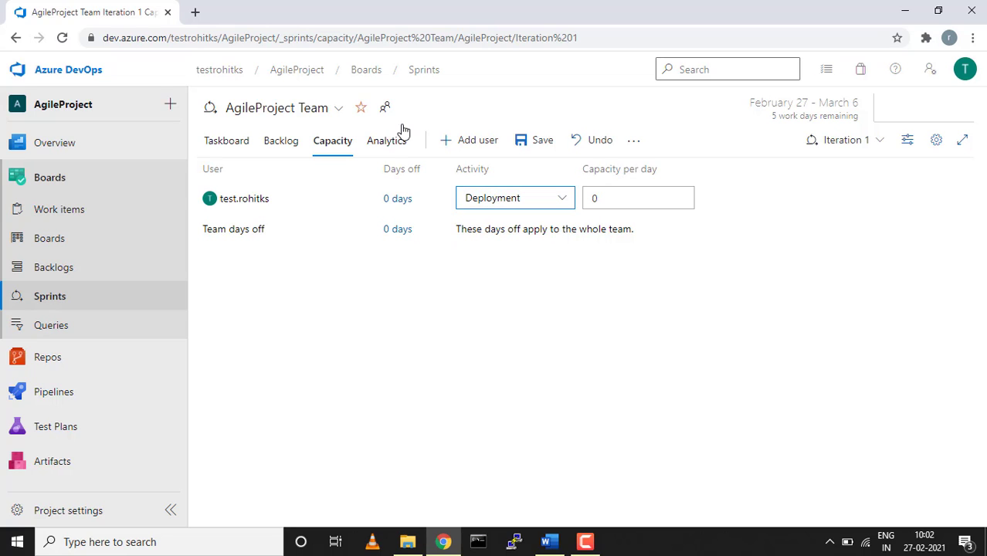
left_click(385, 140)
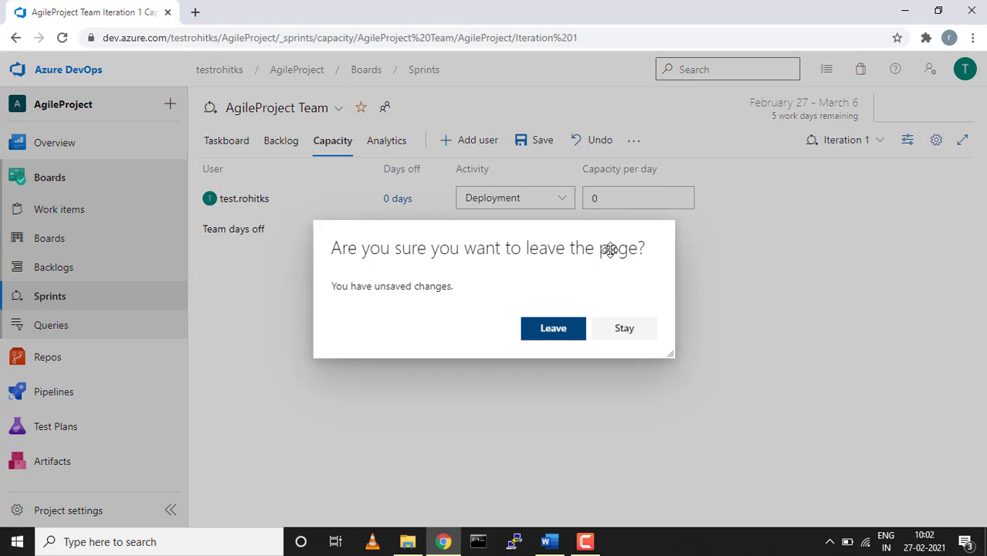
left_click(554, 330)
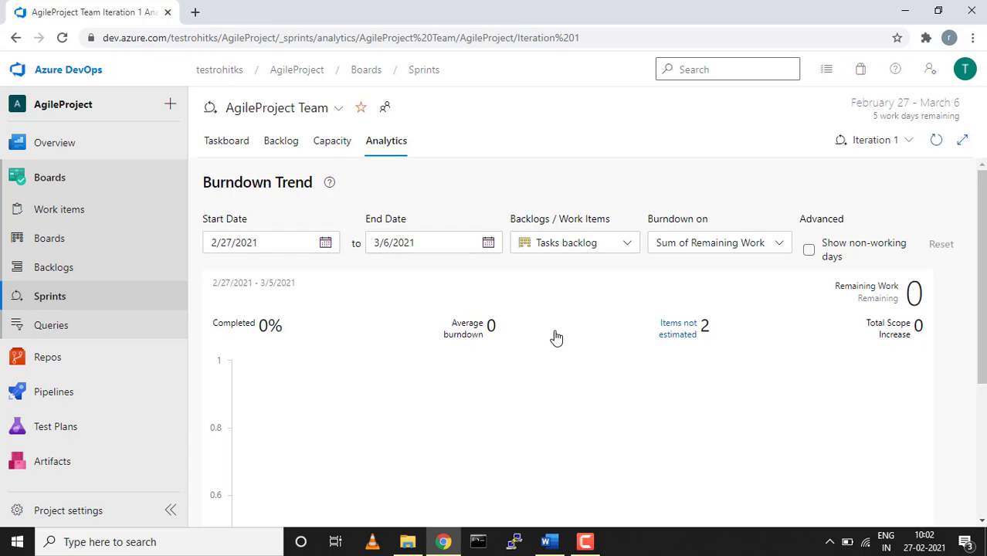
Scroll through Iteration 1's Burndown Trend chart, then go to the still-empty Queries page.
scroll(556, 331, "down", 1)
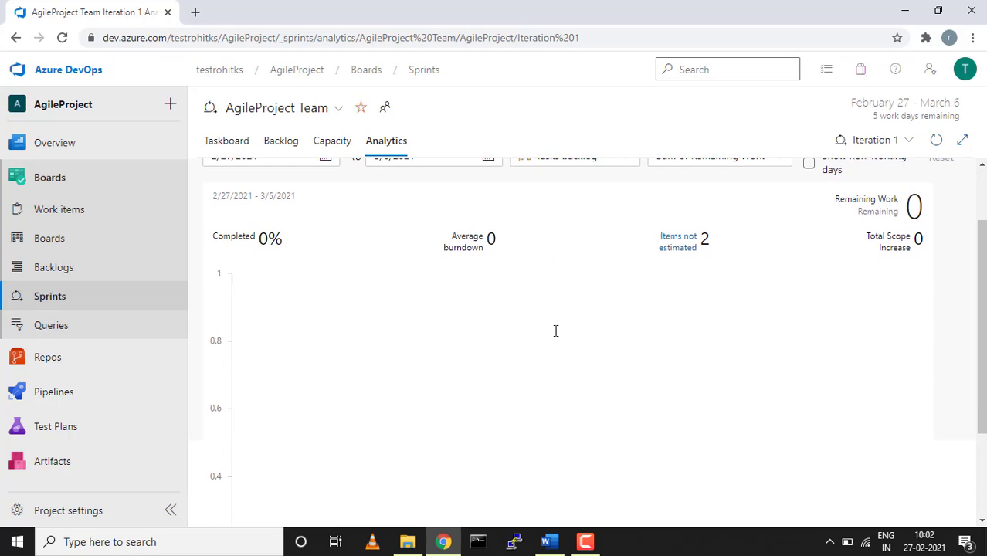
scroll(556, 332, "up", 1)
scroll(556, 331, "down", 1)
scroll(555, 330, "down", 3)
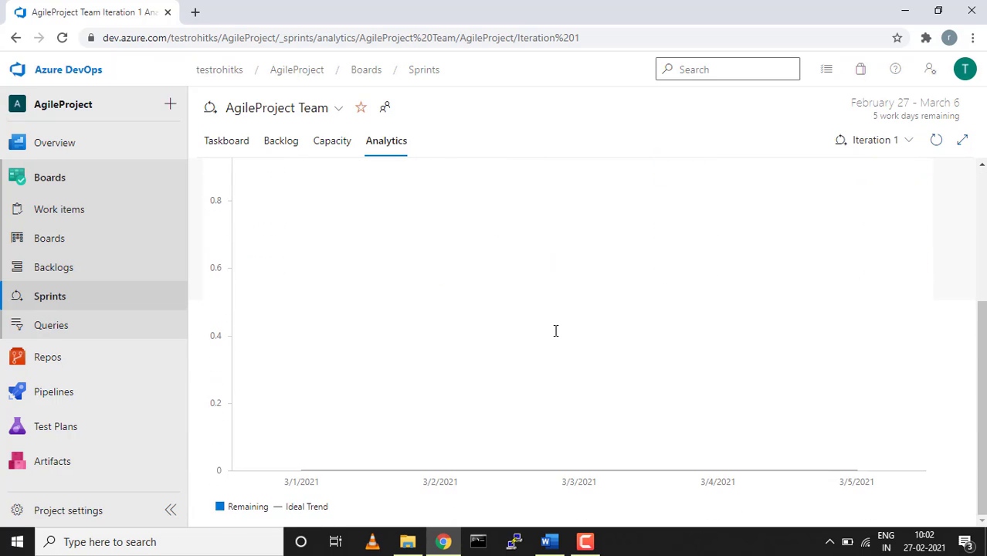
scroll(555, 330, "up", 2)
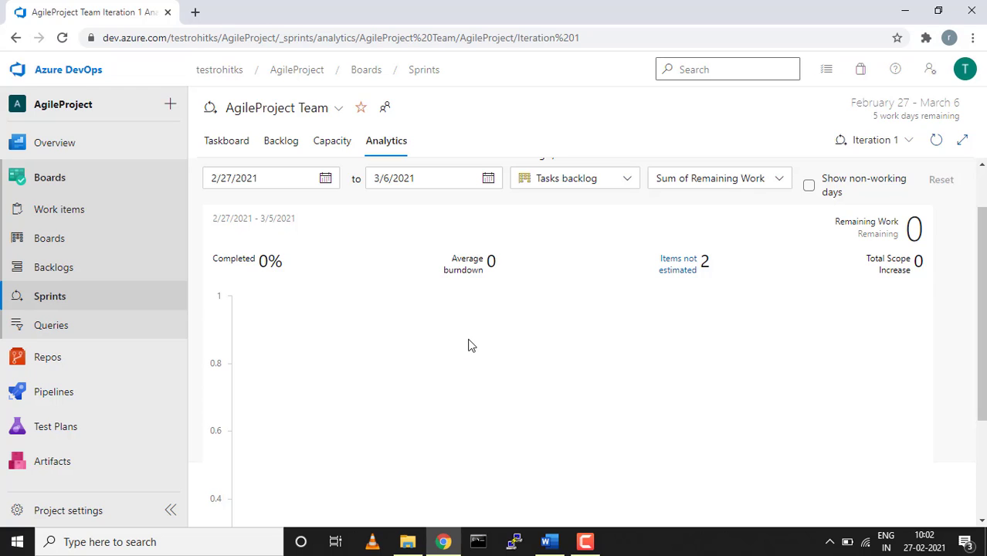
scroll(470, 345, "down", 1)
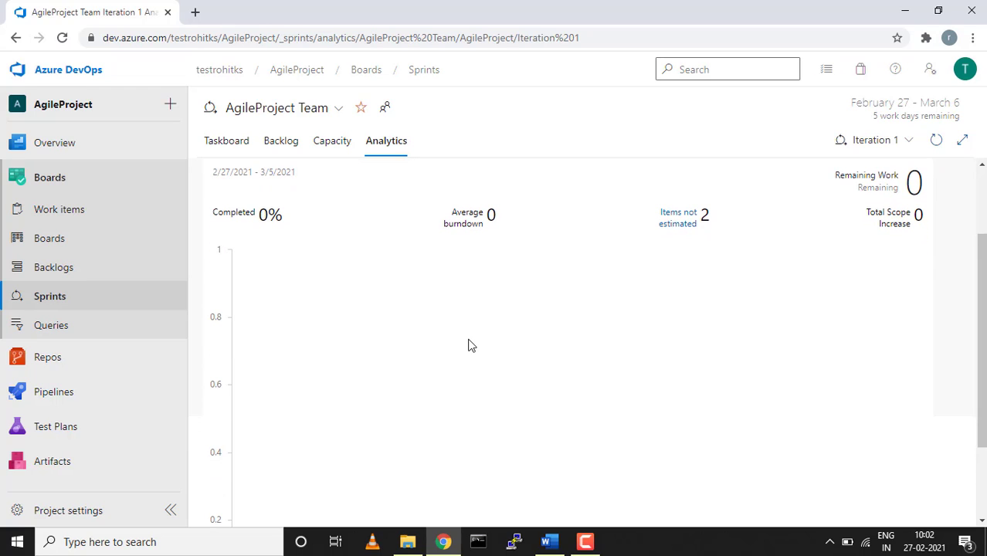
scroll(470, 346, "down", 2)
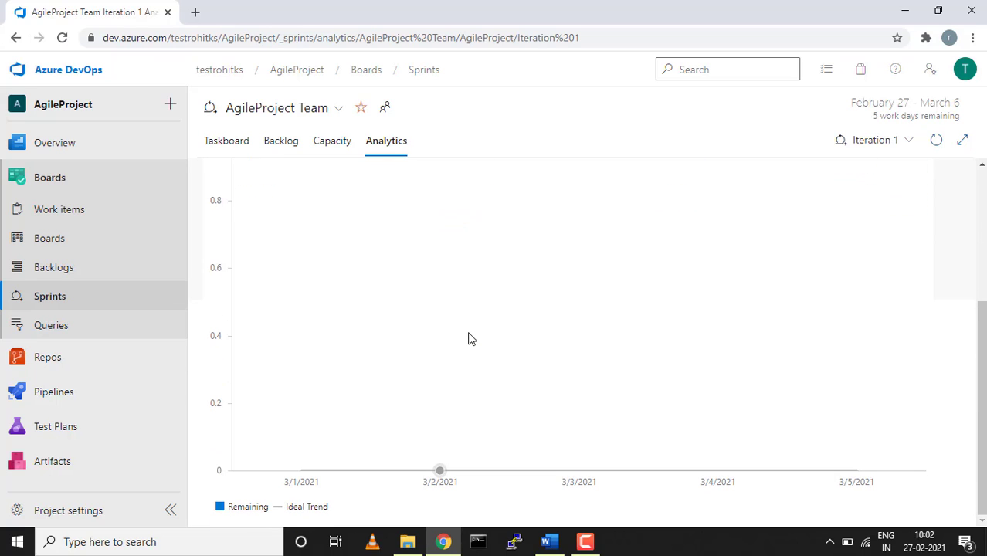
scroll(470, 345, "up", 2)
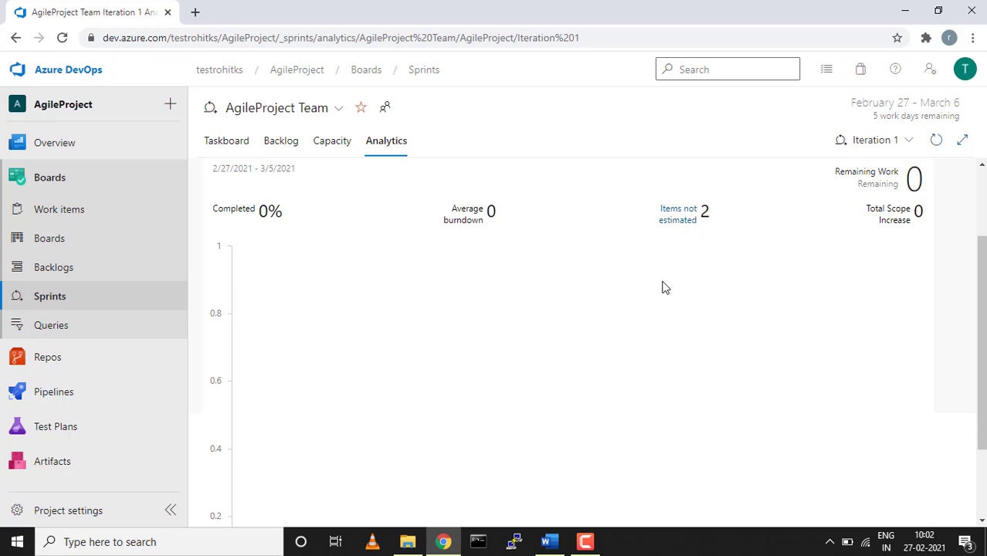
scroll(662, 287, "up", 2)
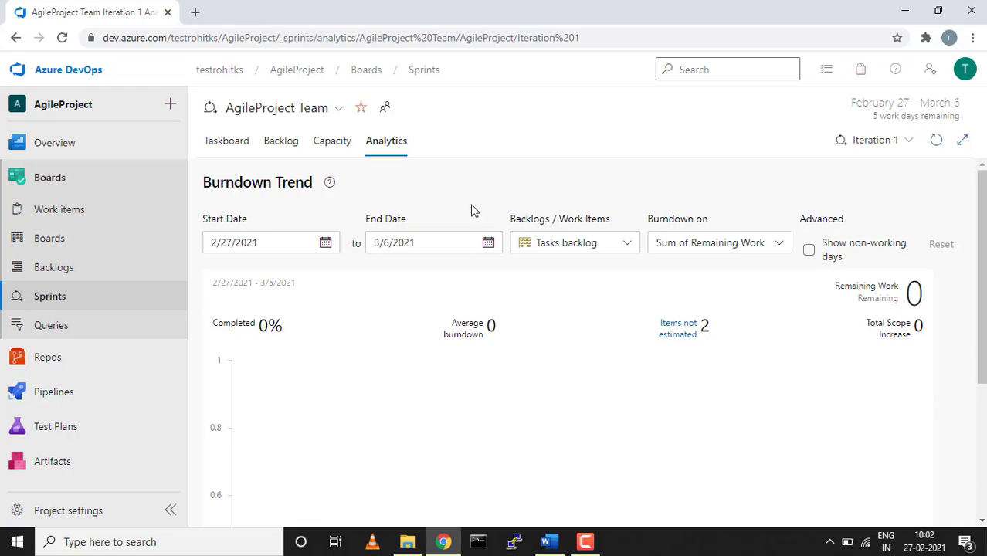
left_click(40, 329)
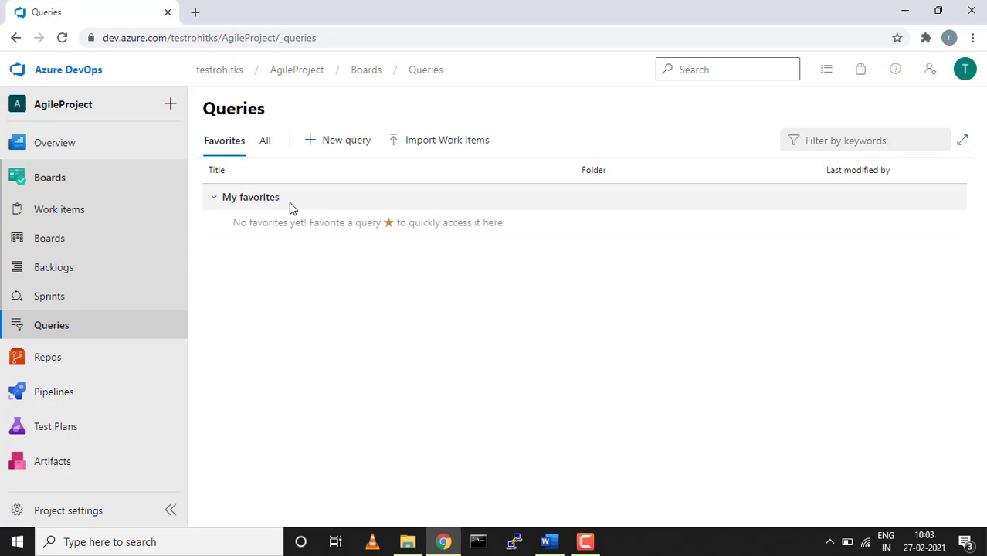
Create and run a new query filtering work items to State = Active.
left_click(342, 145)
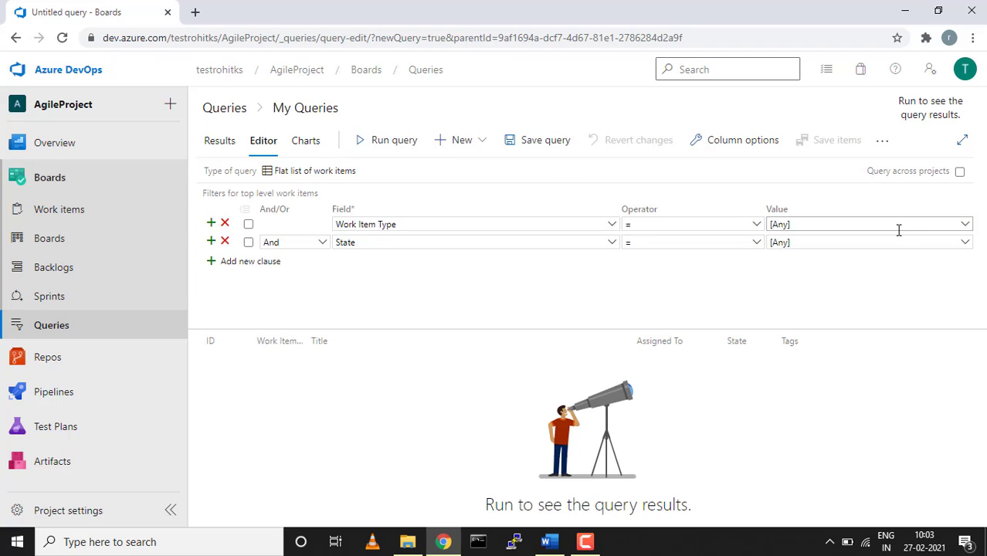
left_click(965, 243)
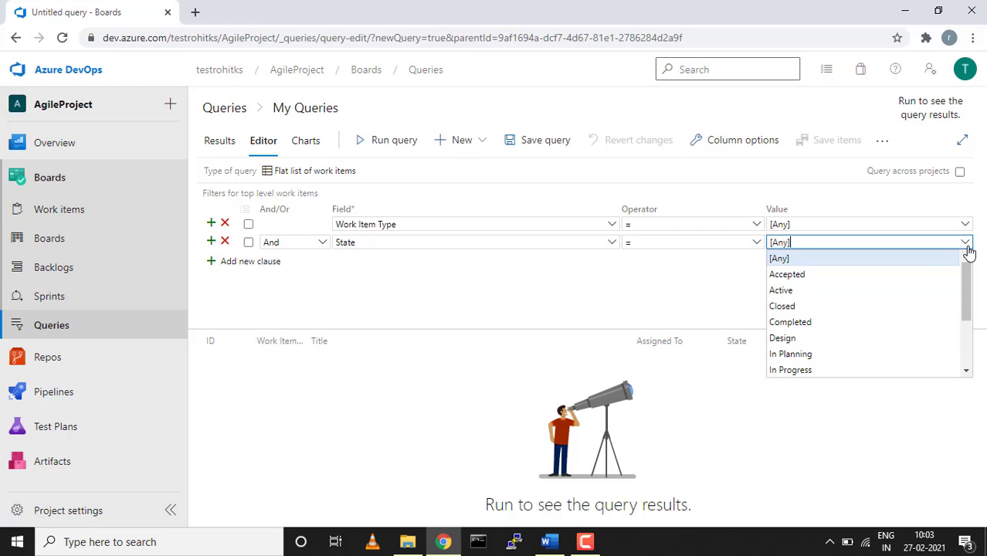
left_click(798, 298)
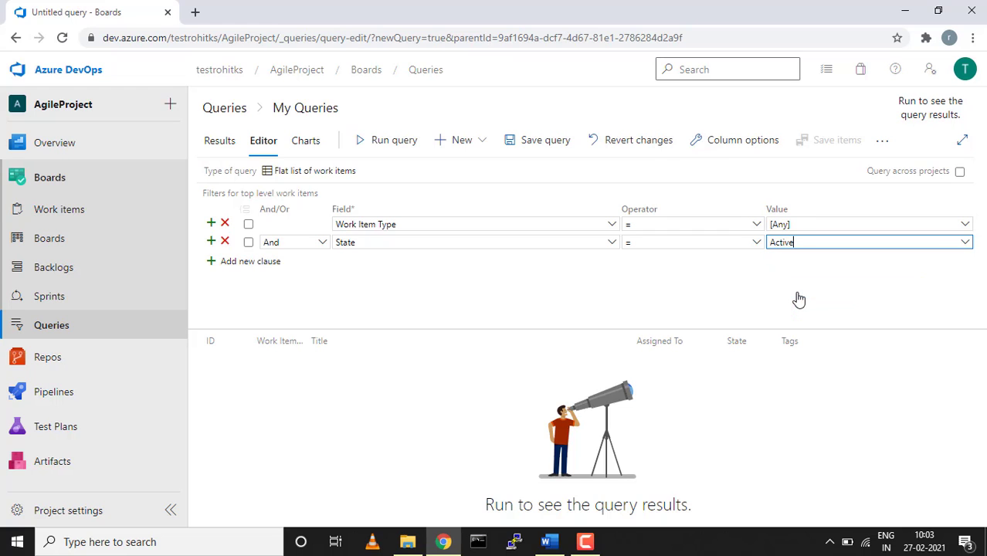
left_click(378, 144)
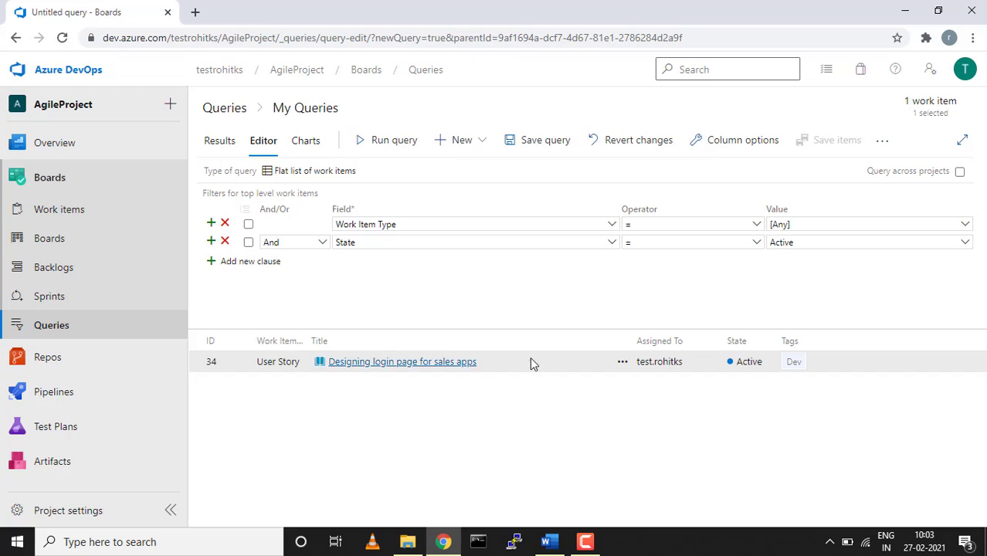
Add a third And clause and keep the State equals operator, then discard the query for the Stories board.
left_click(263, 266)
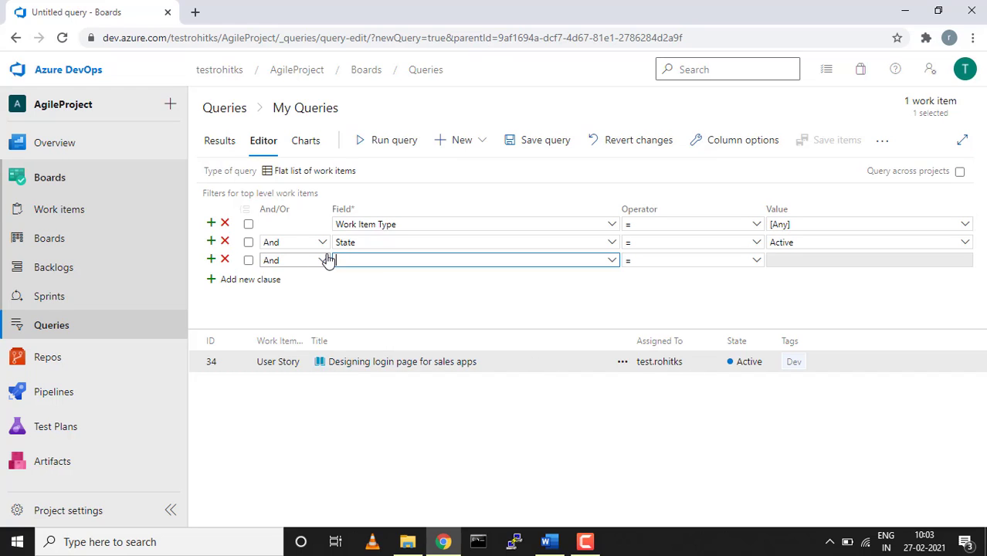
left_click(324, 260)
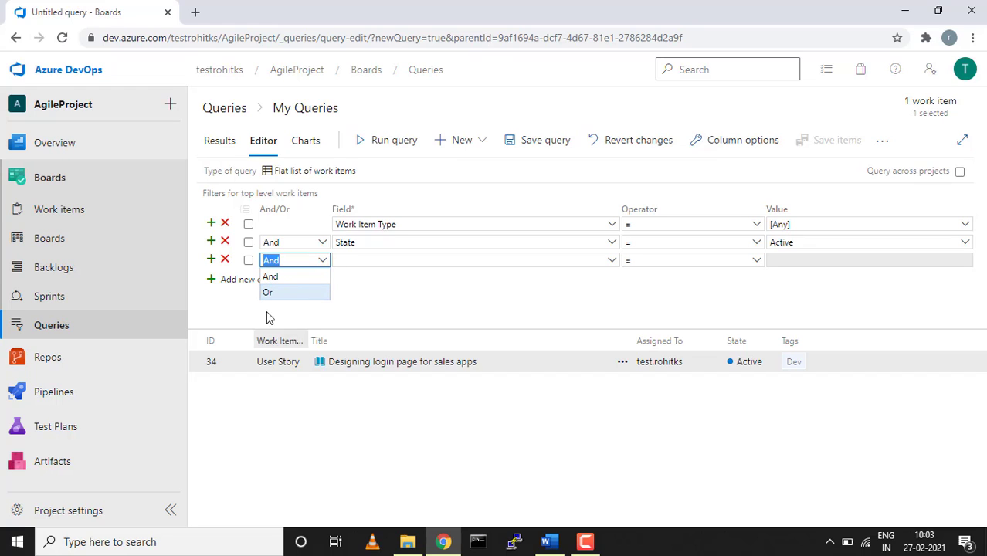
left_click(327, 321)
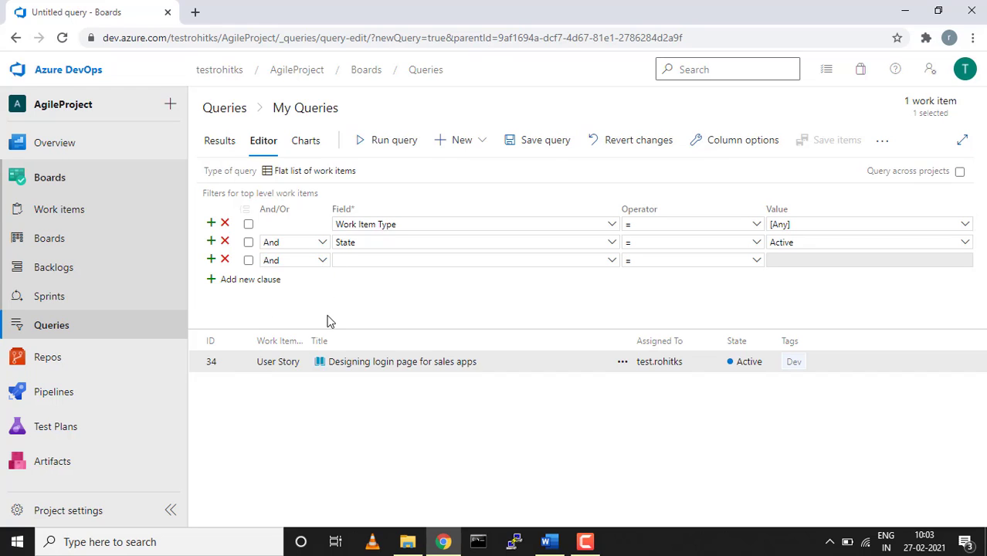
left_click(613, 262)
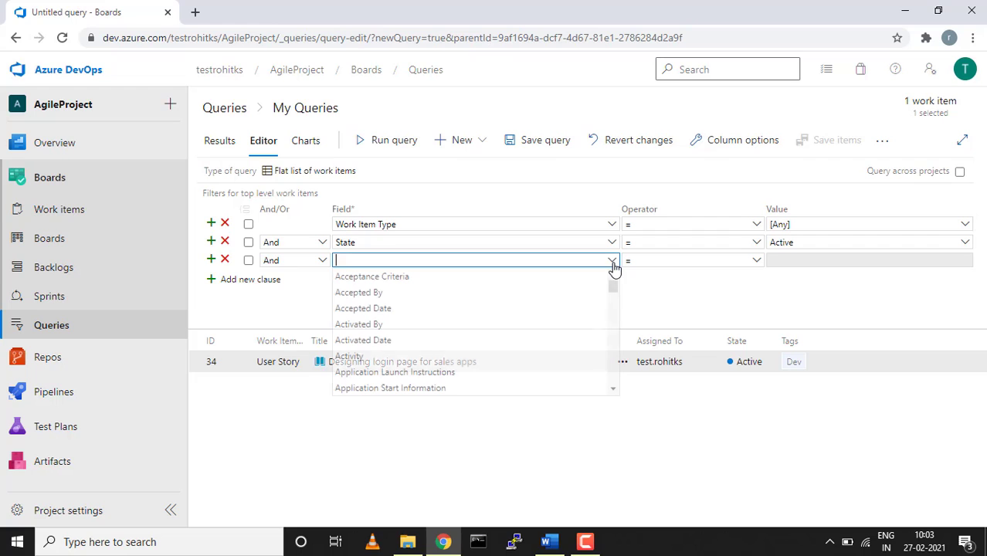
left_click(755, 263)
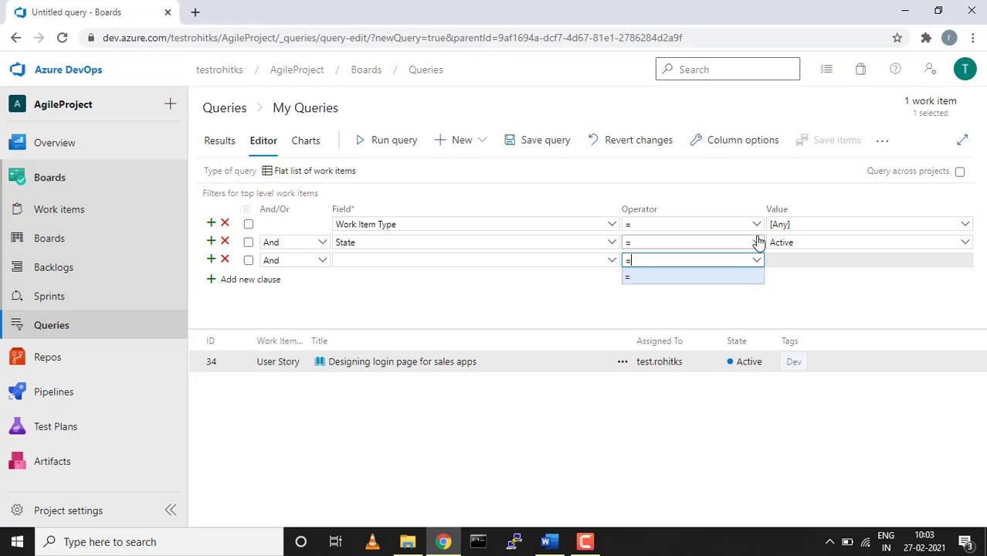
left_click(758, 243)
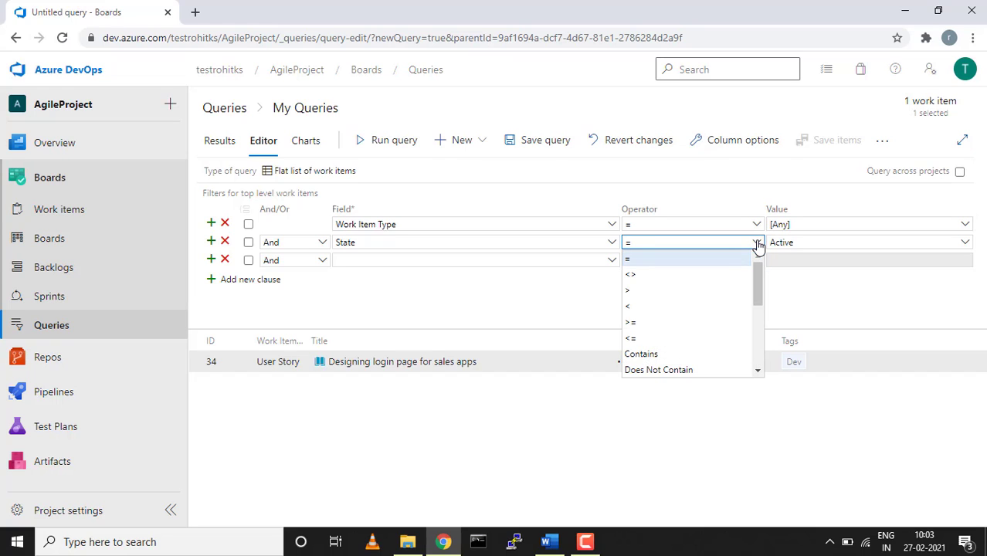
left_click(758, 243)
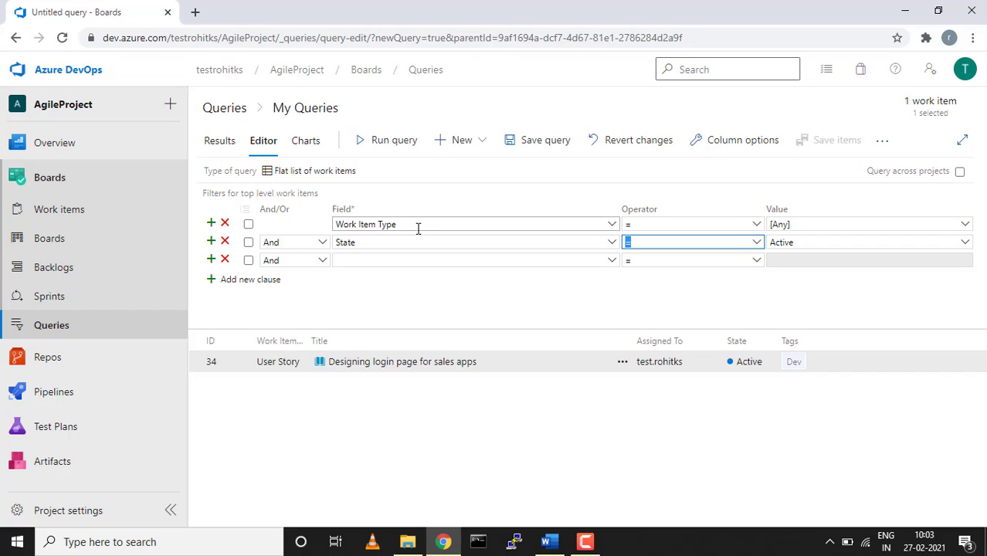
left_click(51, 241)
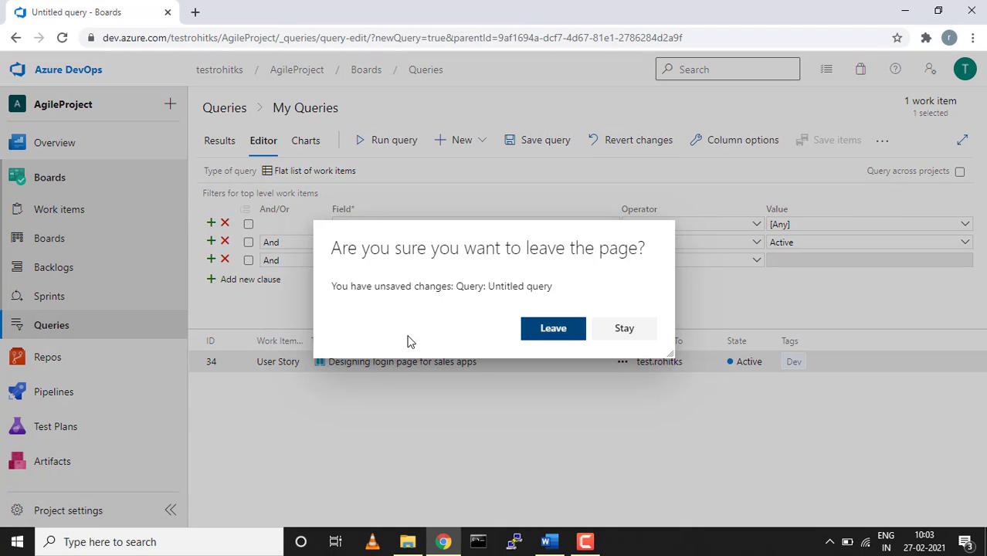
left_click(553, 329)
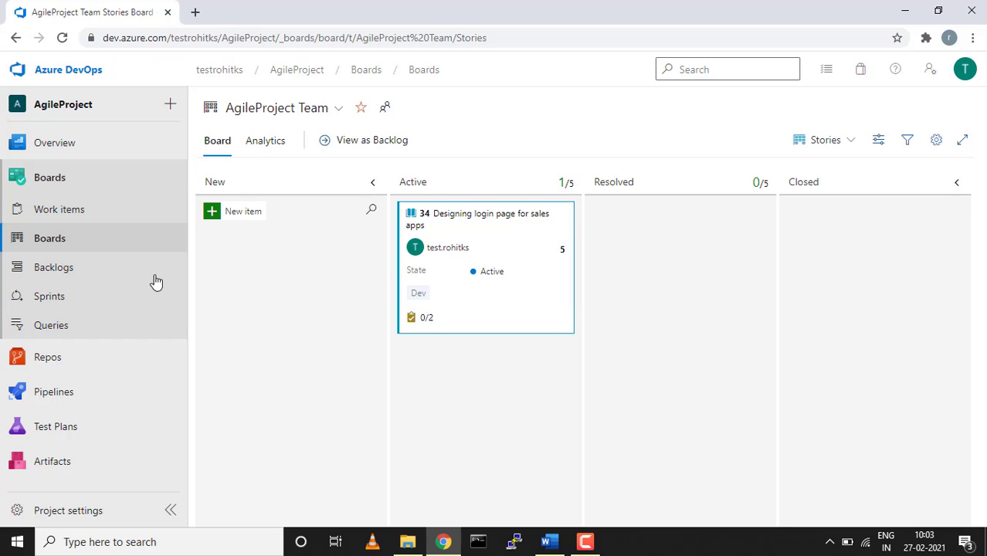
left_click(74, 271)
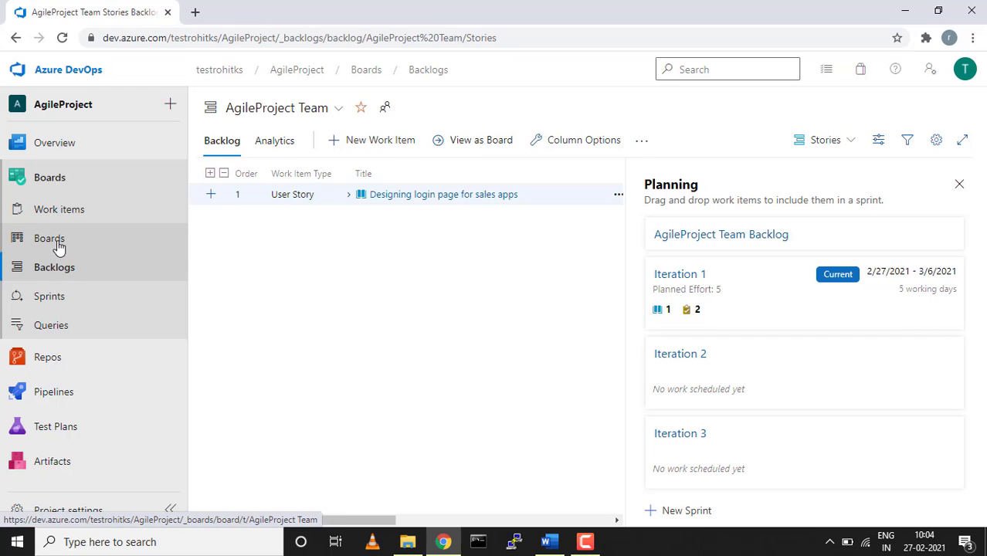
left_click(58, 246)
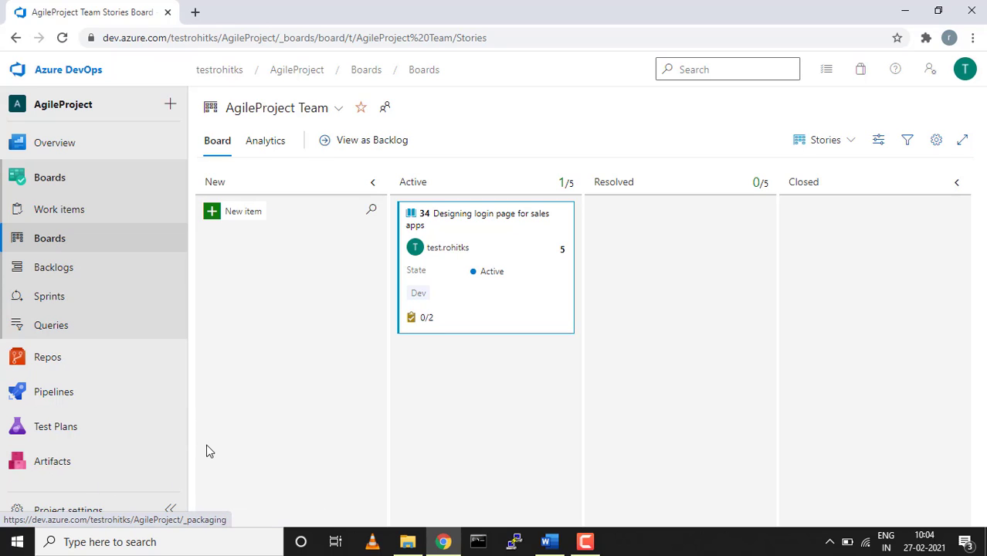
left_click(585, 541)
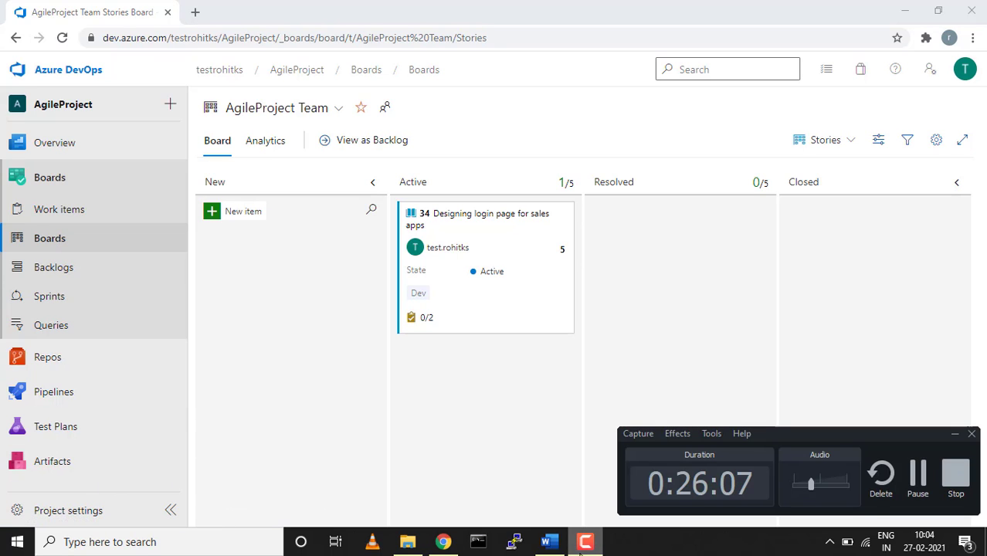